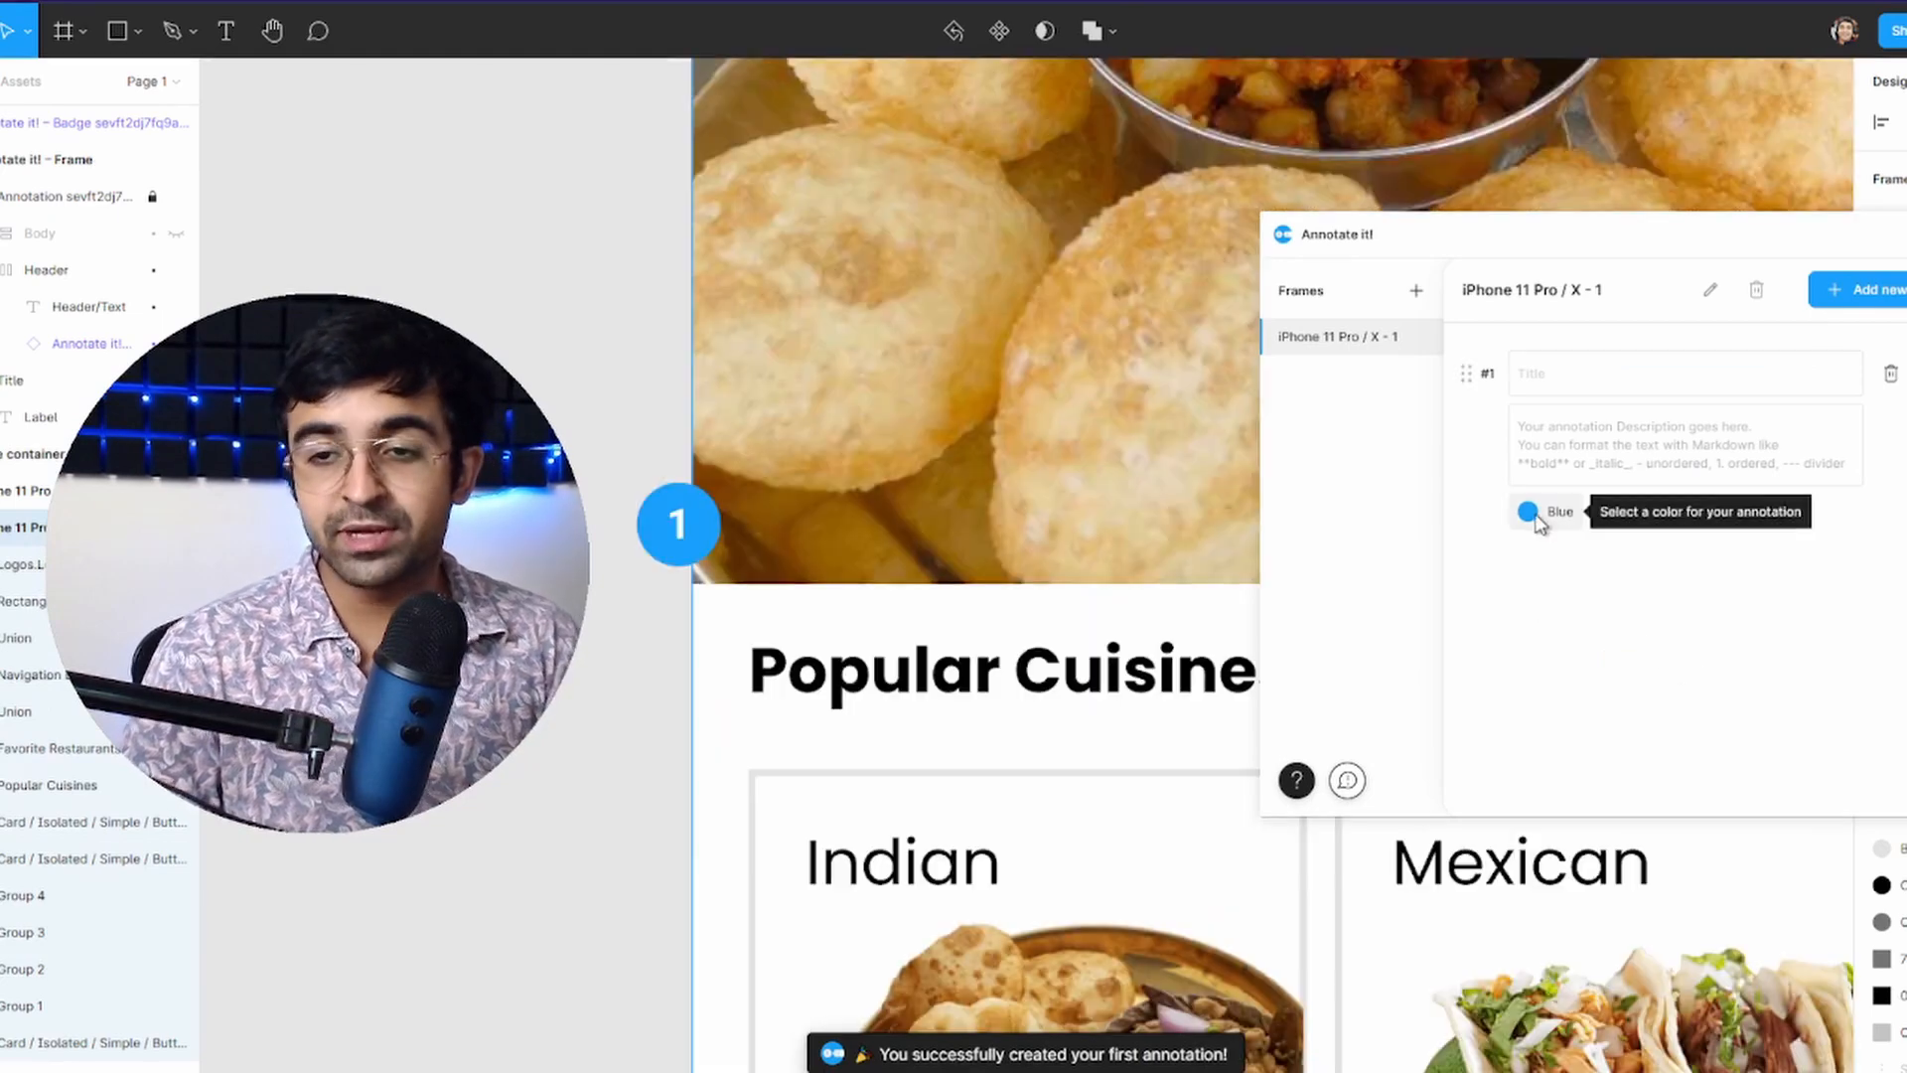
- Change the first annotation's marker color to red
left_click(1529, 511)
scroll(1559, 612, "down", 2)
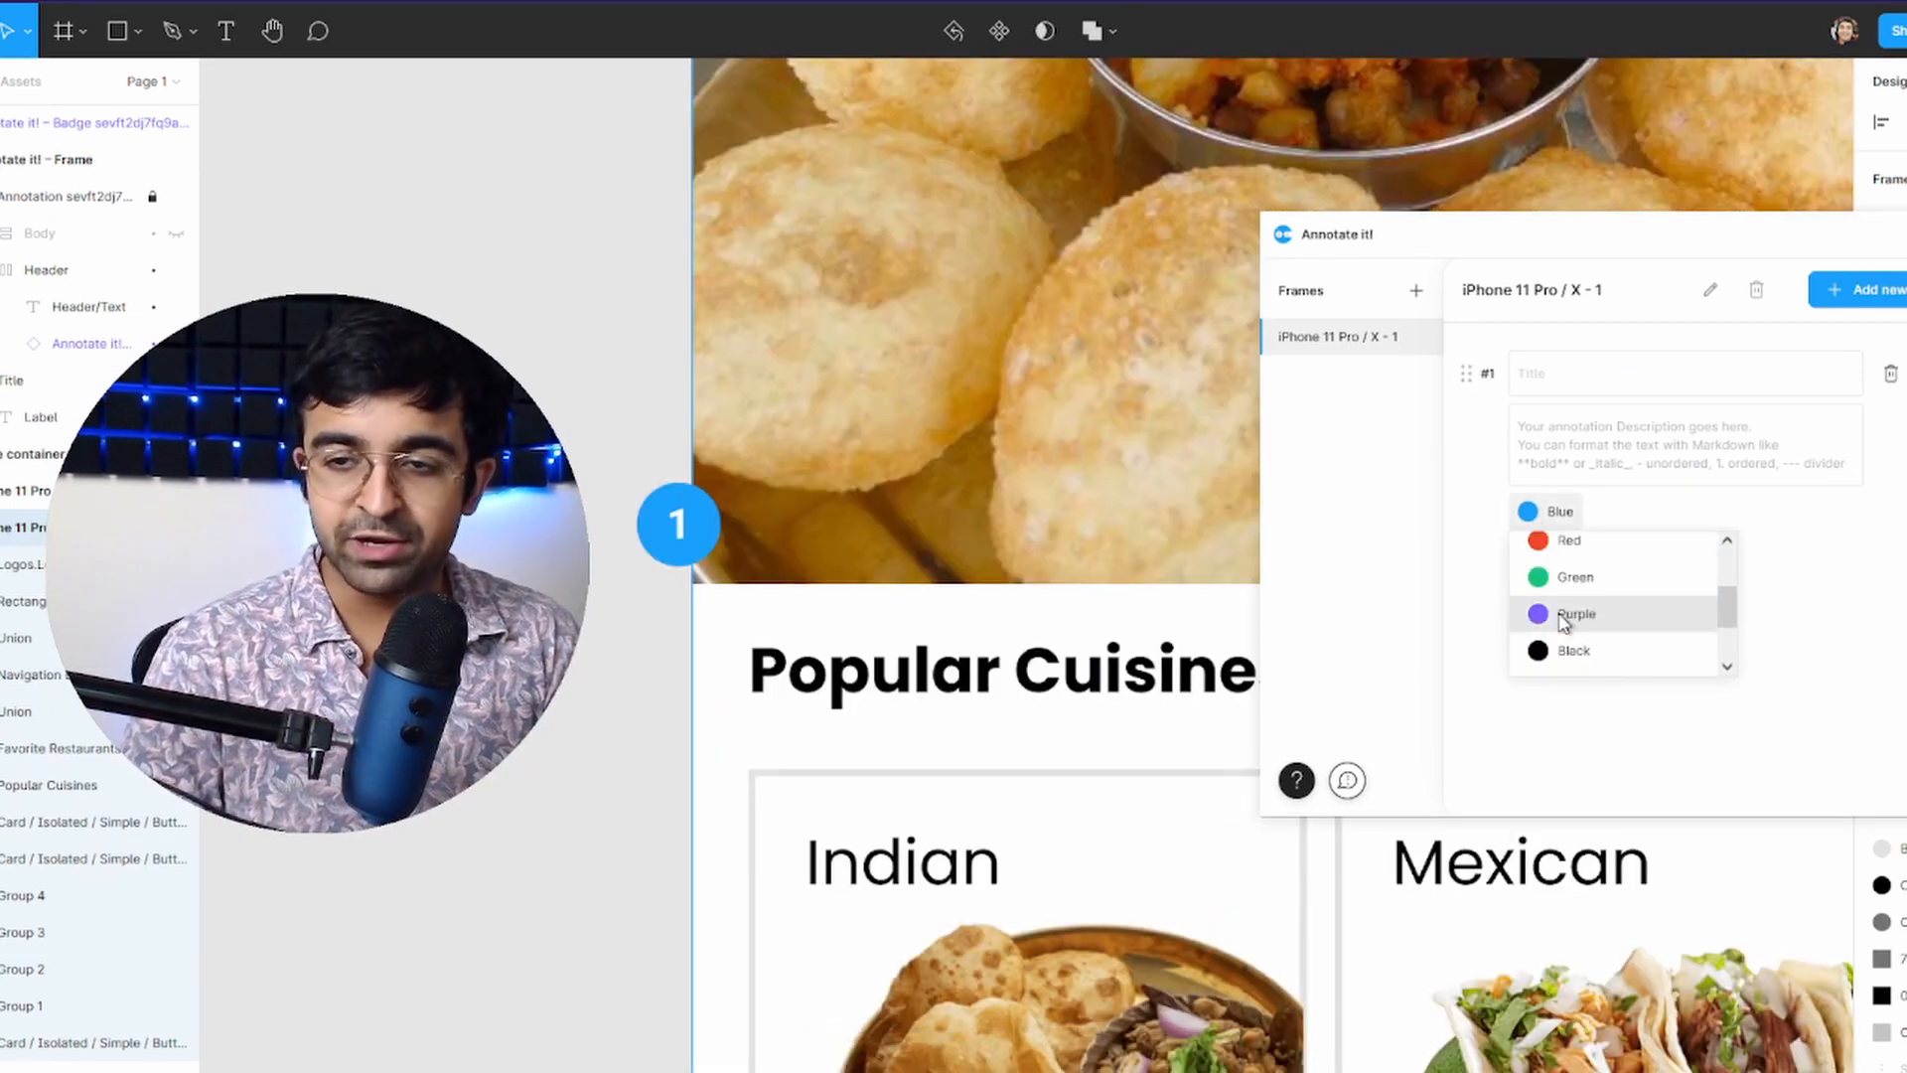
scroll(1558, 611, "up", 2)
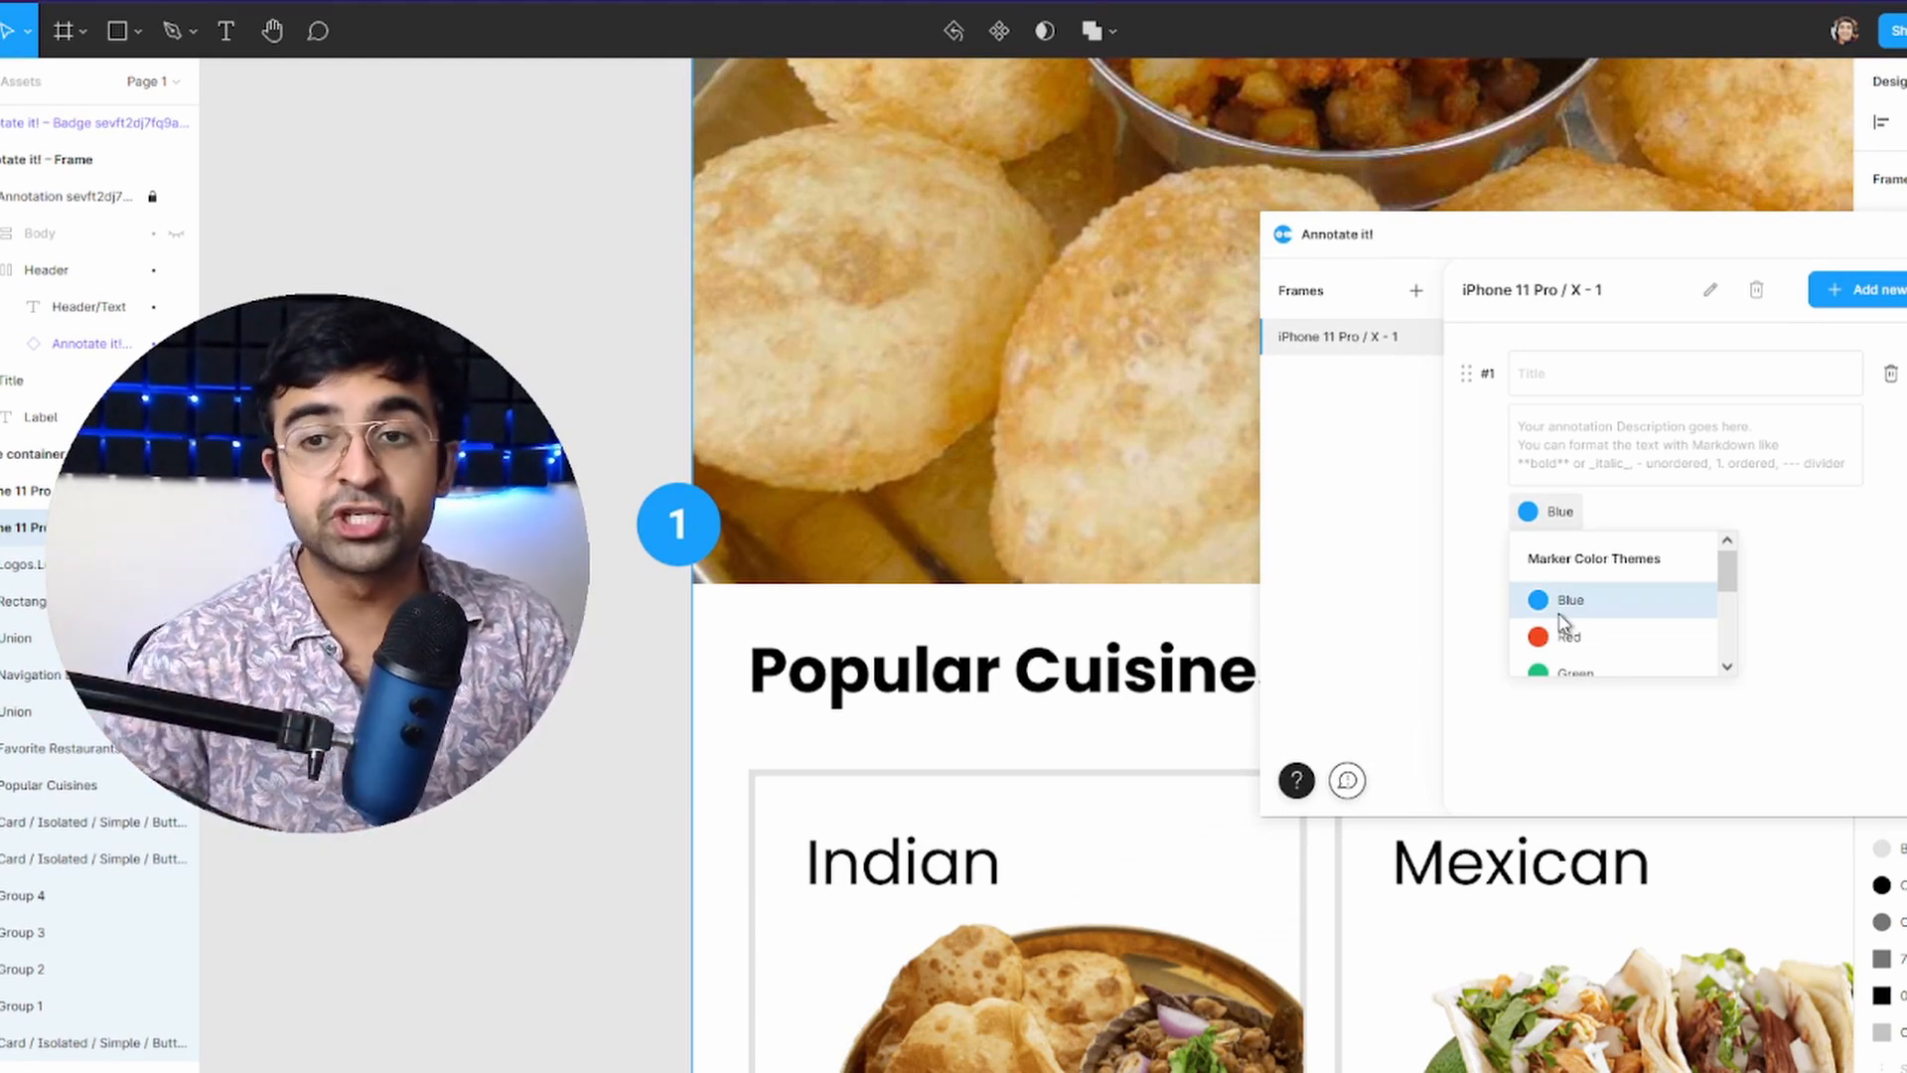
left_click(1565, 640)
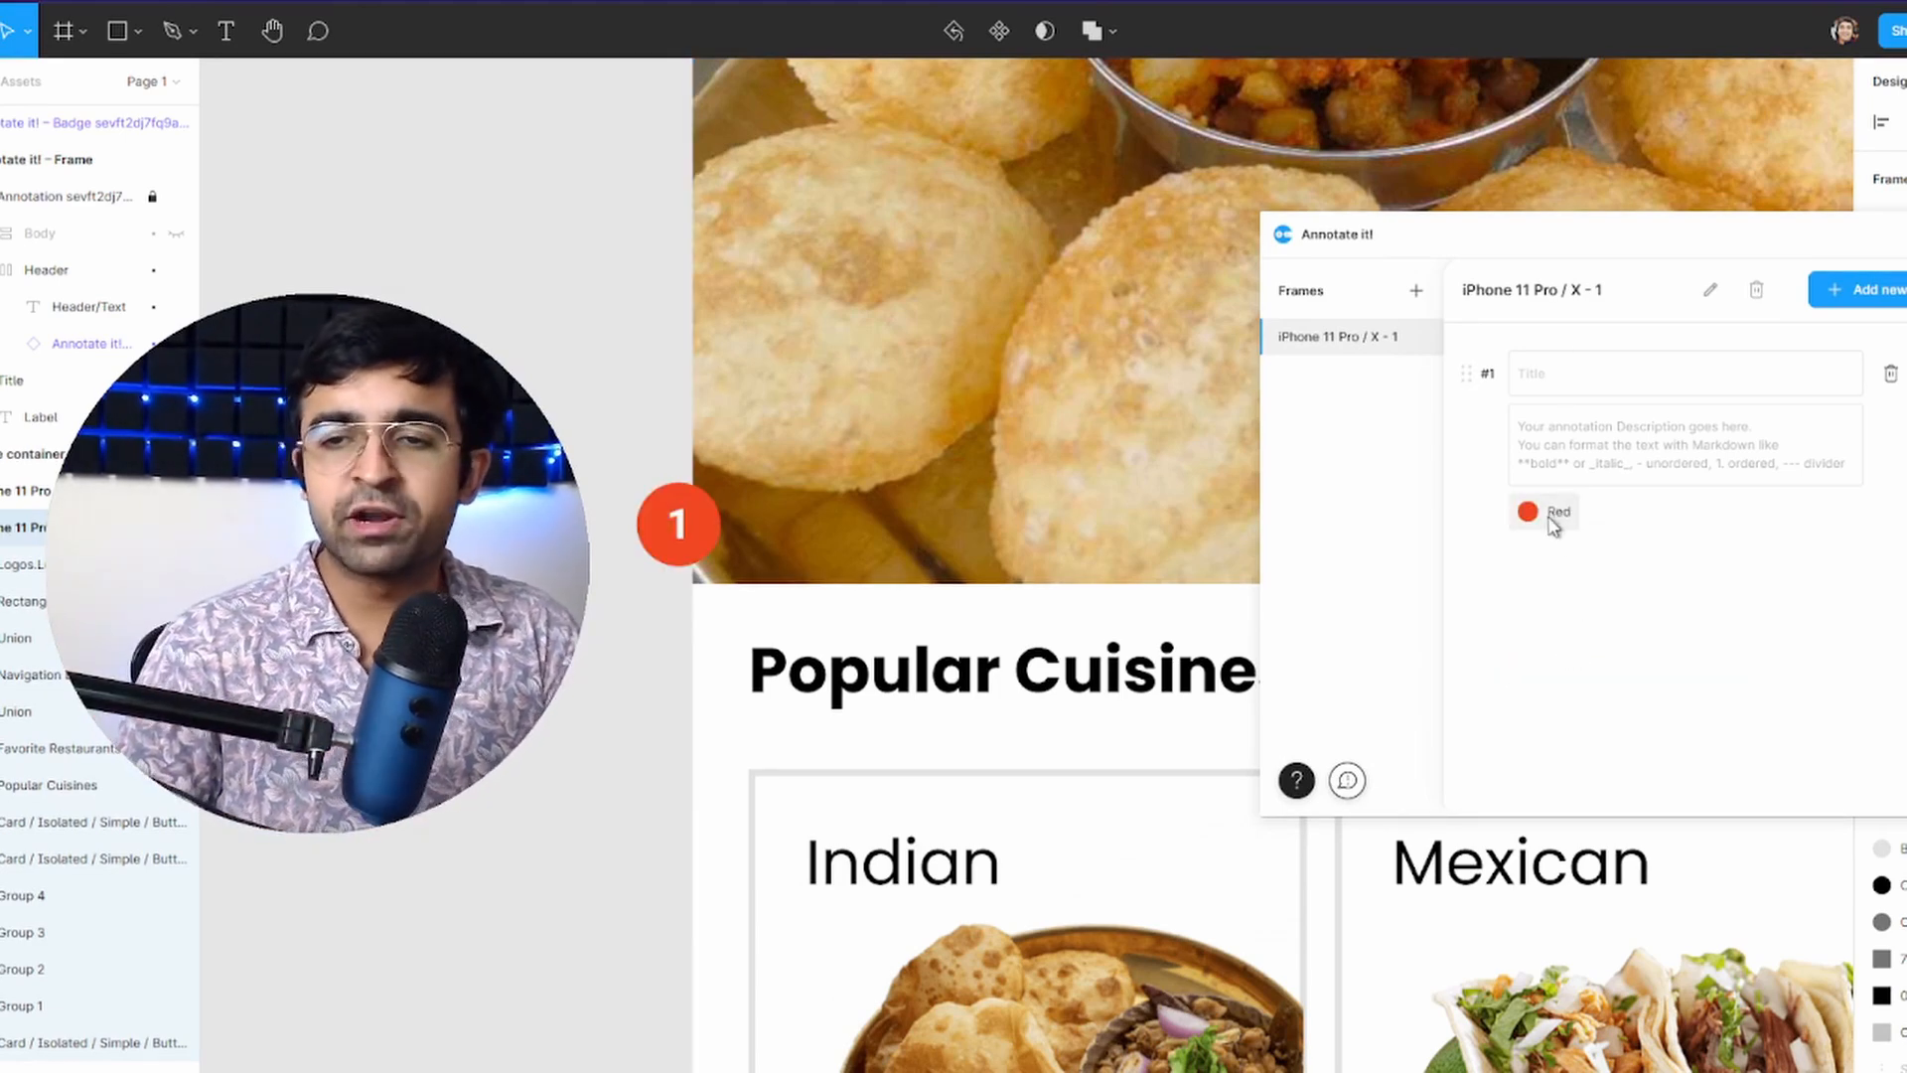
- Set the first annotation's marker color to green
left_click(1551, 514)
scroll(1561, 611, "down", 2)
left_click(1559, 579)
- Title the first annotation "Cover image" and move on to its description
left_click(1597, 373)
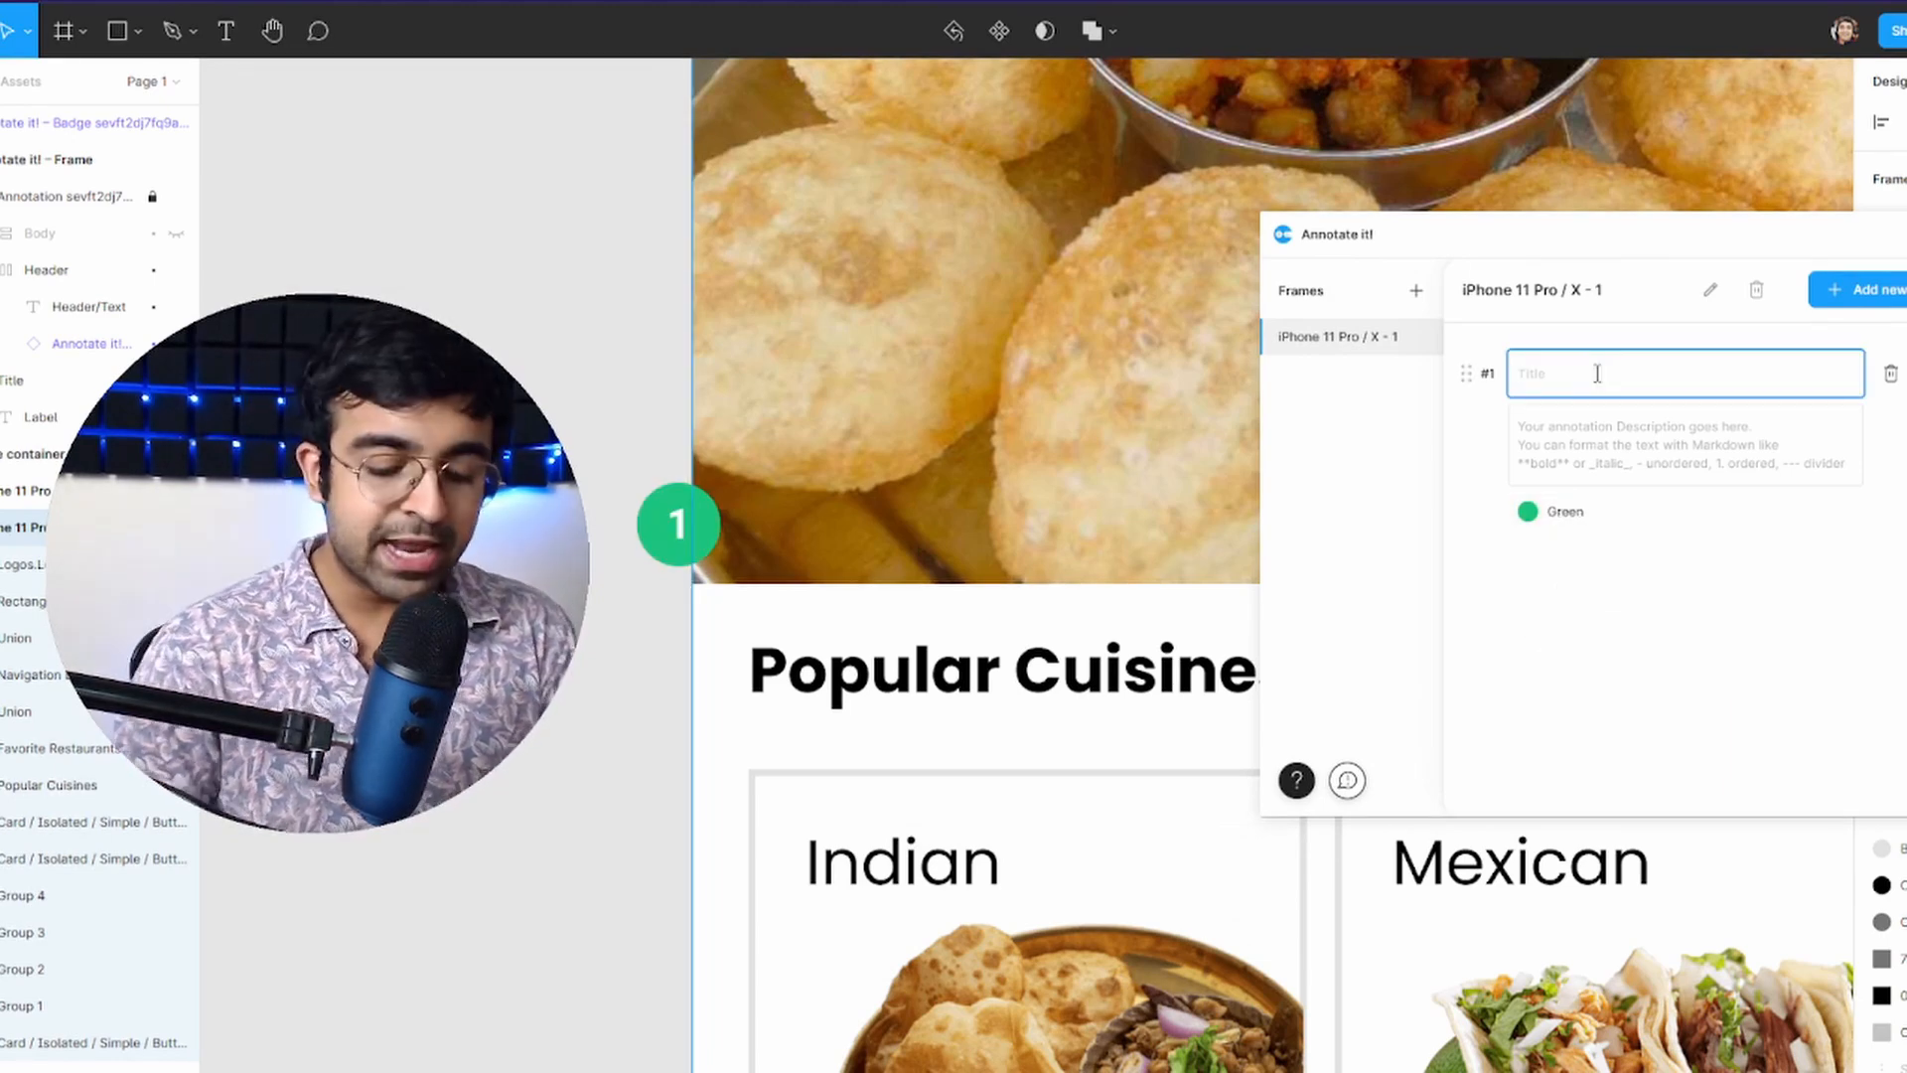
type("C")
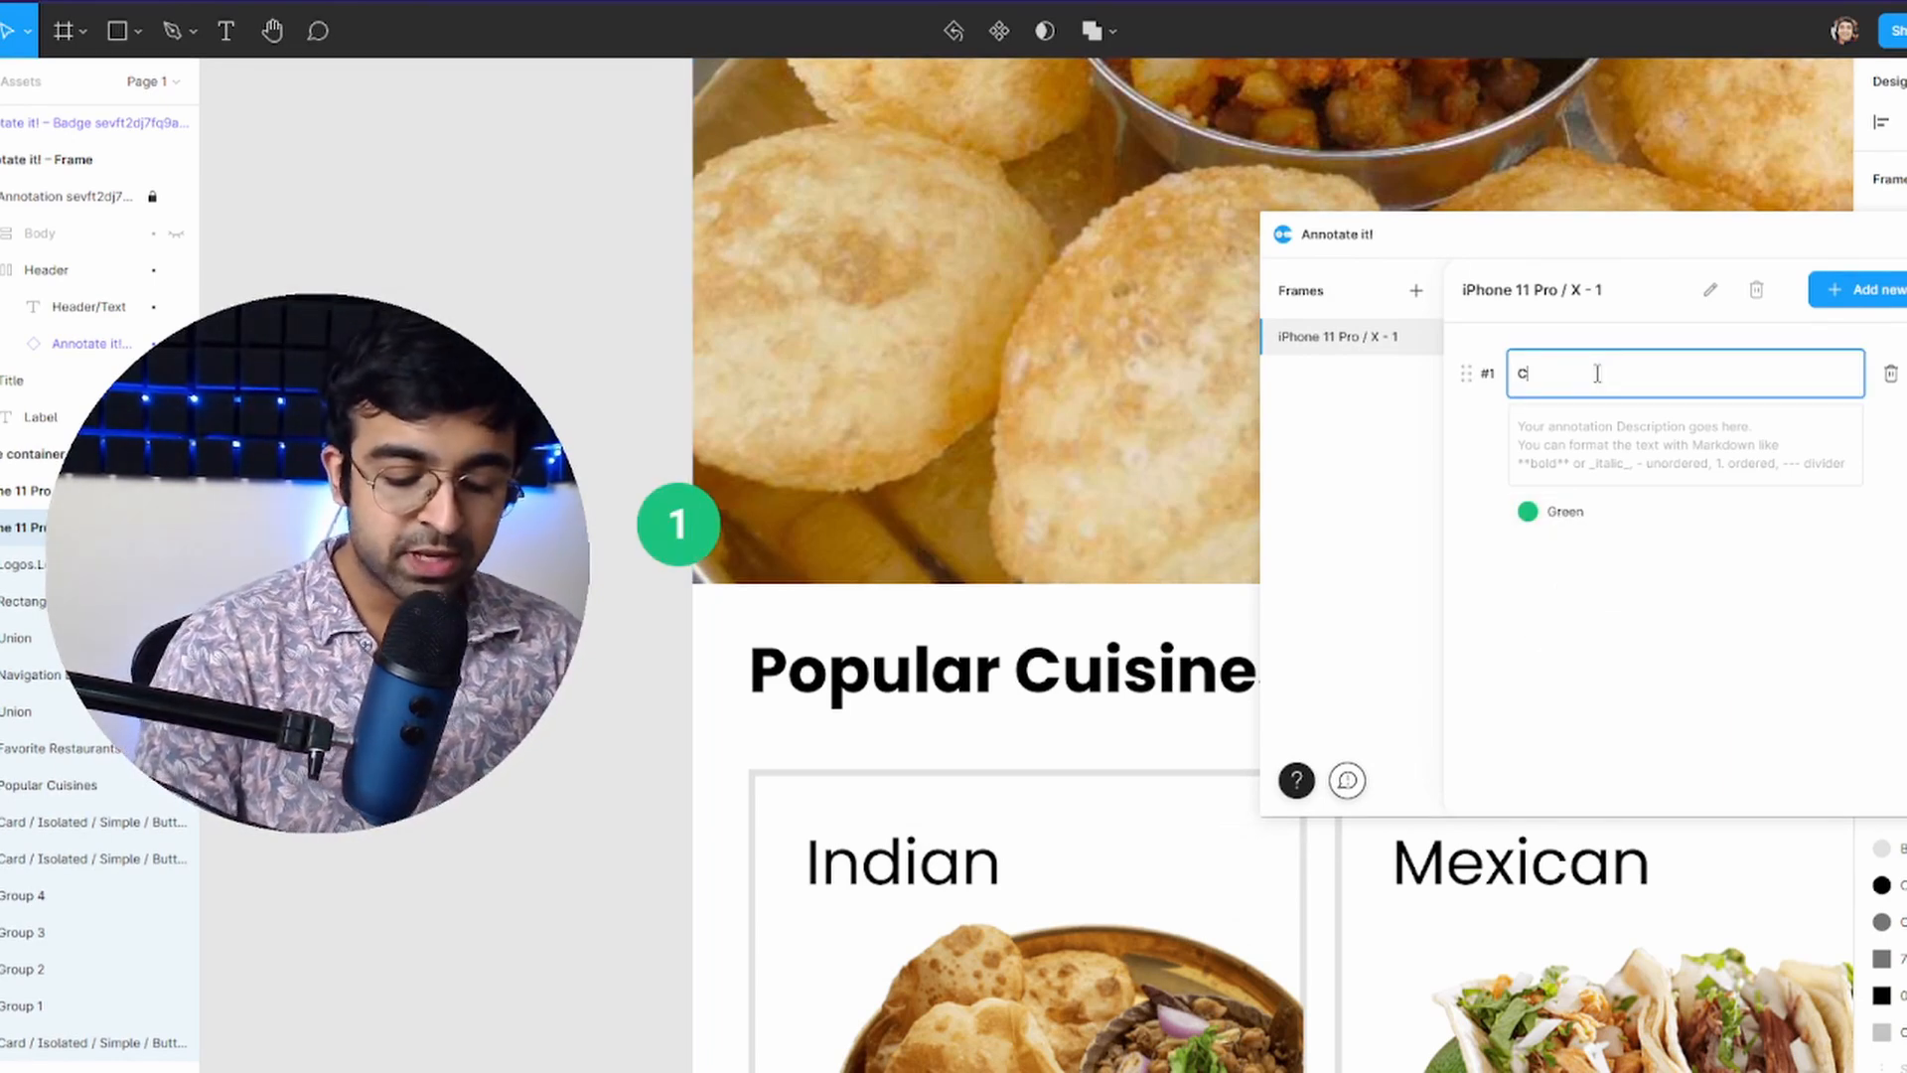
type("over image")
left_click(1629, 429)
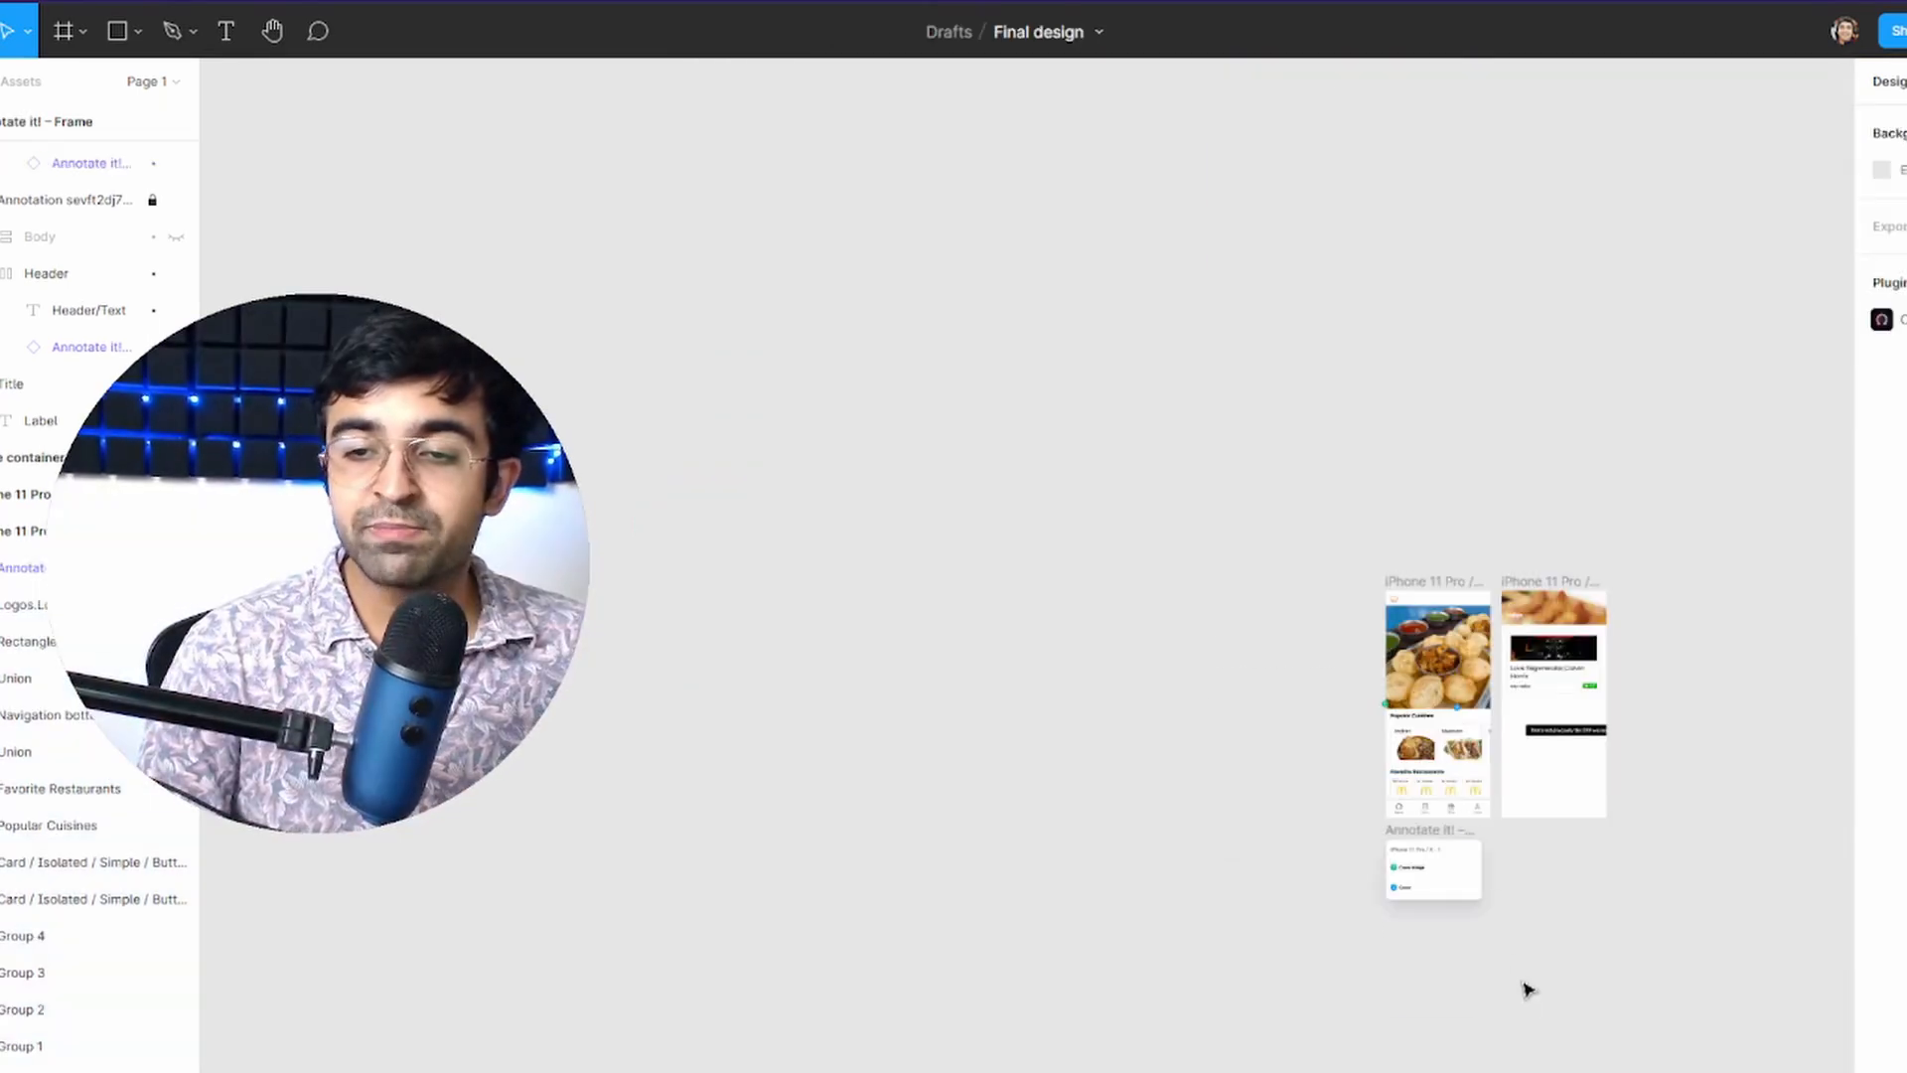
- Select the annotation frame below the first iPhone screen and open it for editing in the Annotate it! plugin
scroll(1520, 968, "up", 5)
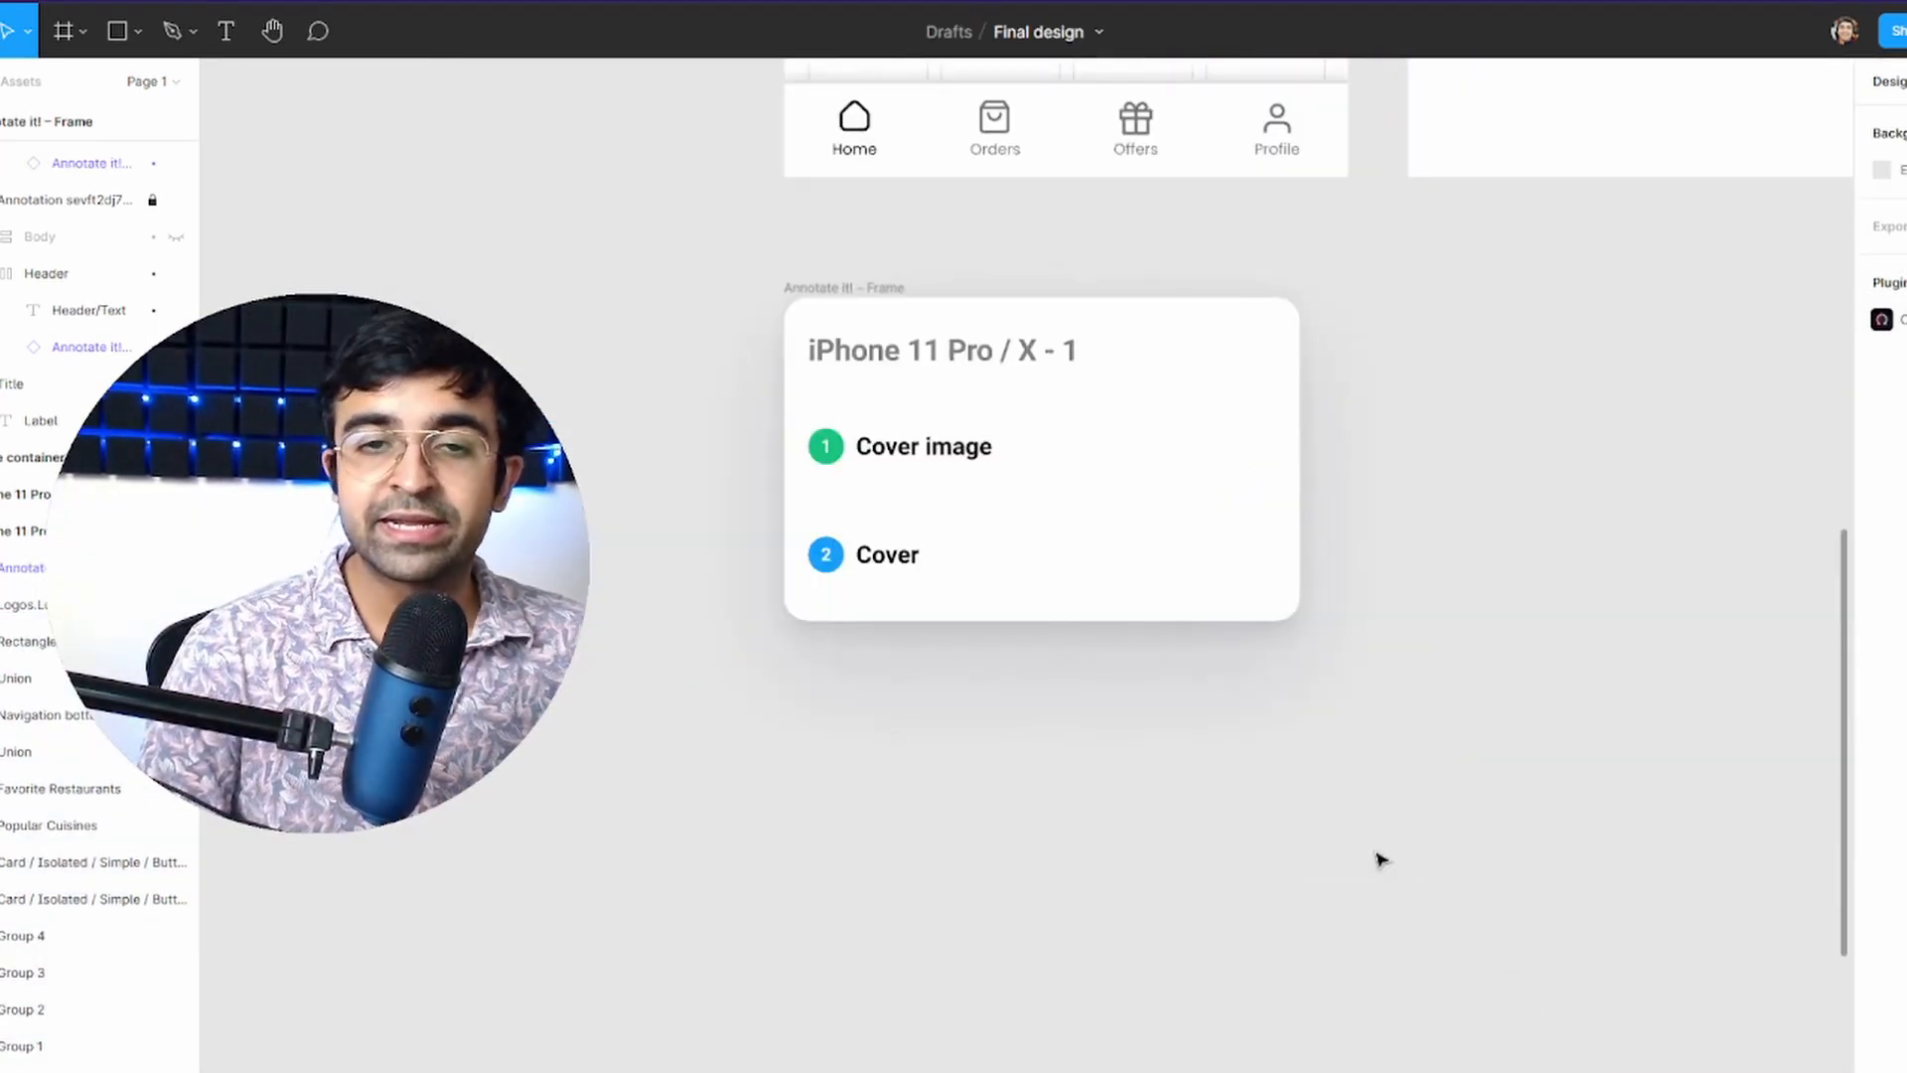
scroll(983, 298, "up", 2)
scroll(983, 298, "right", 2)
left_click(782, 392)
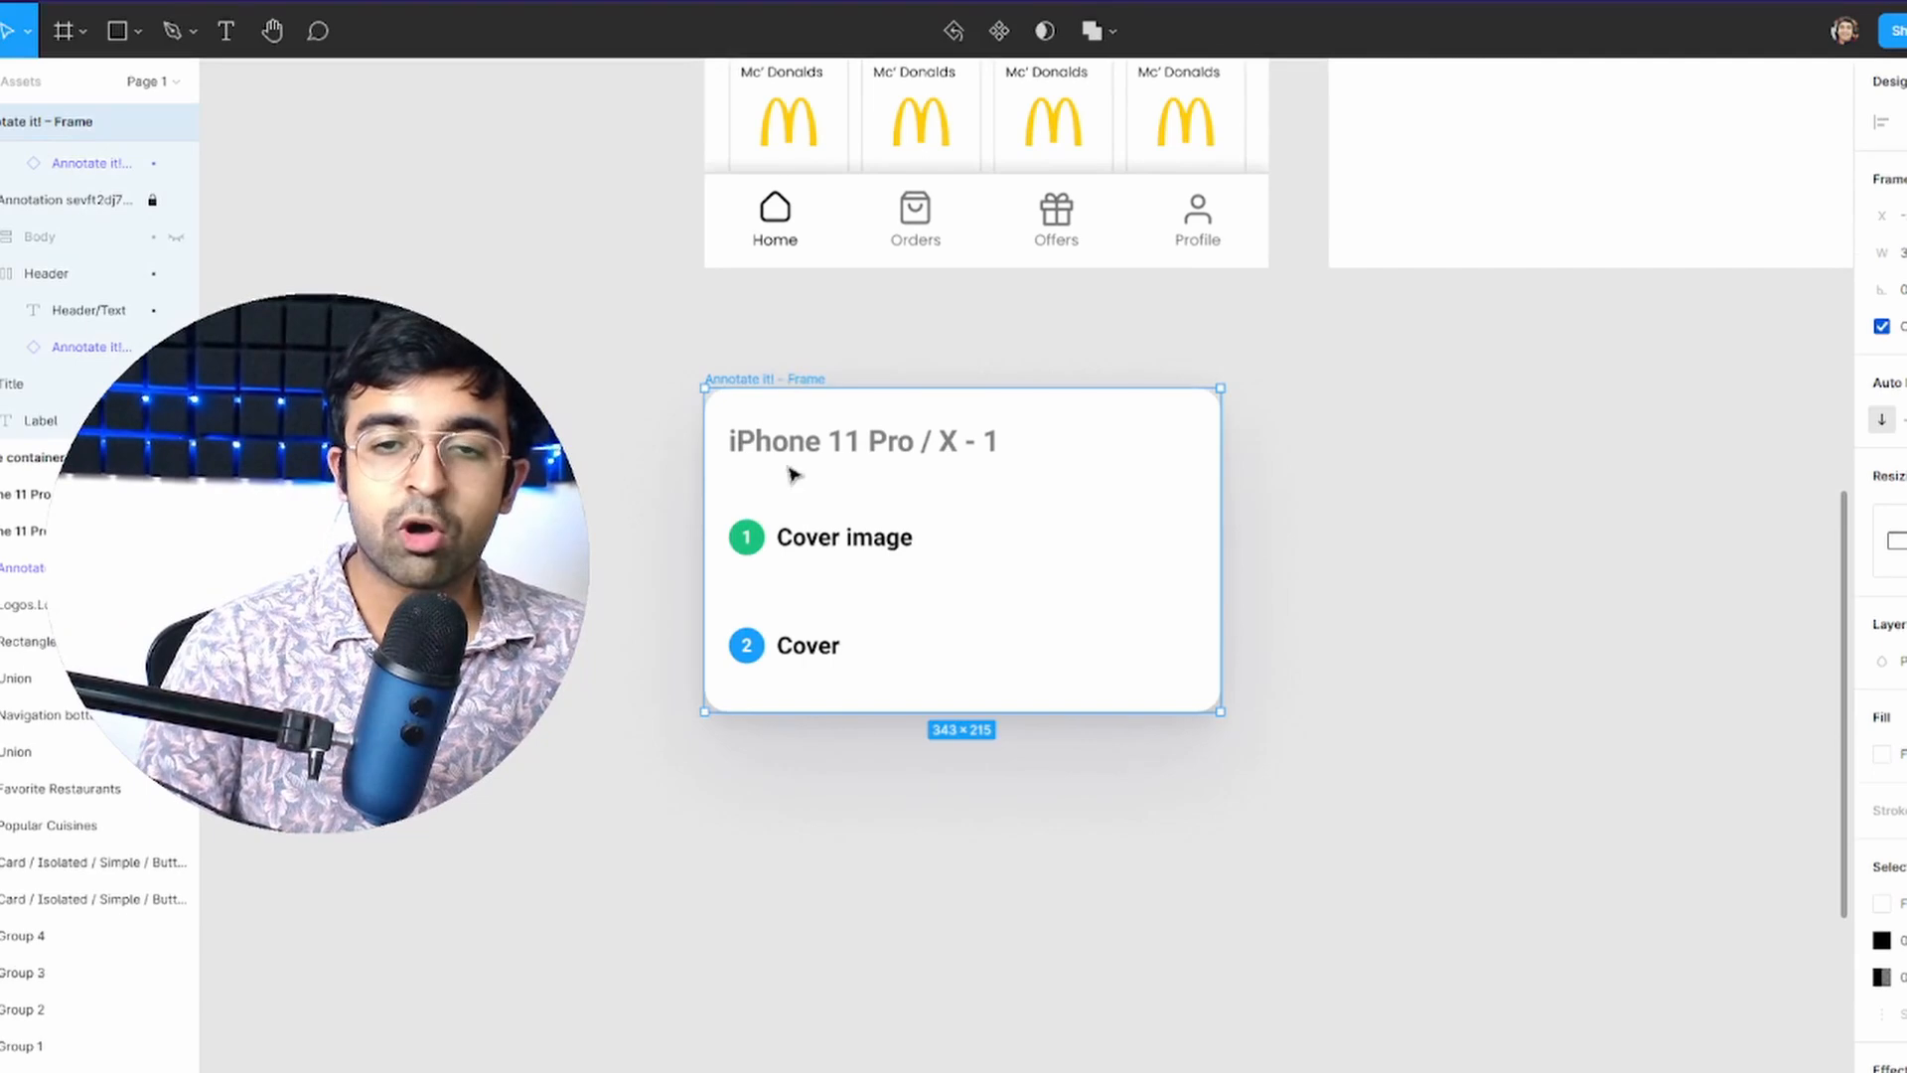
key("Escape")
left_click(788, 377)
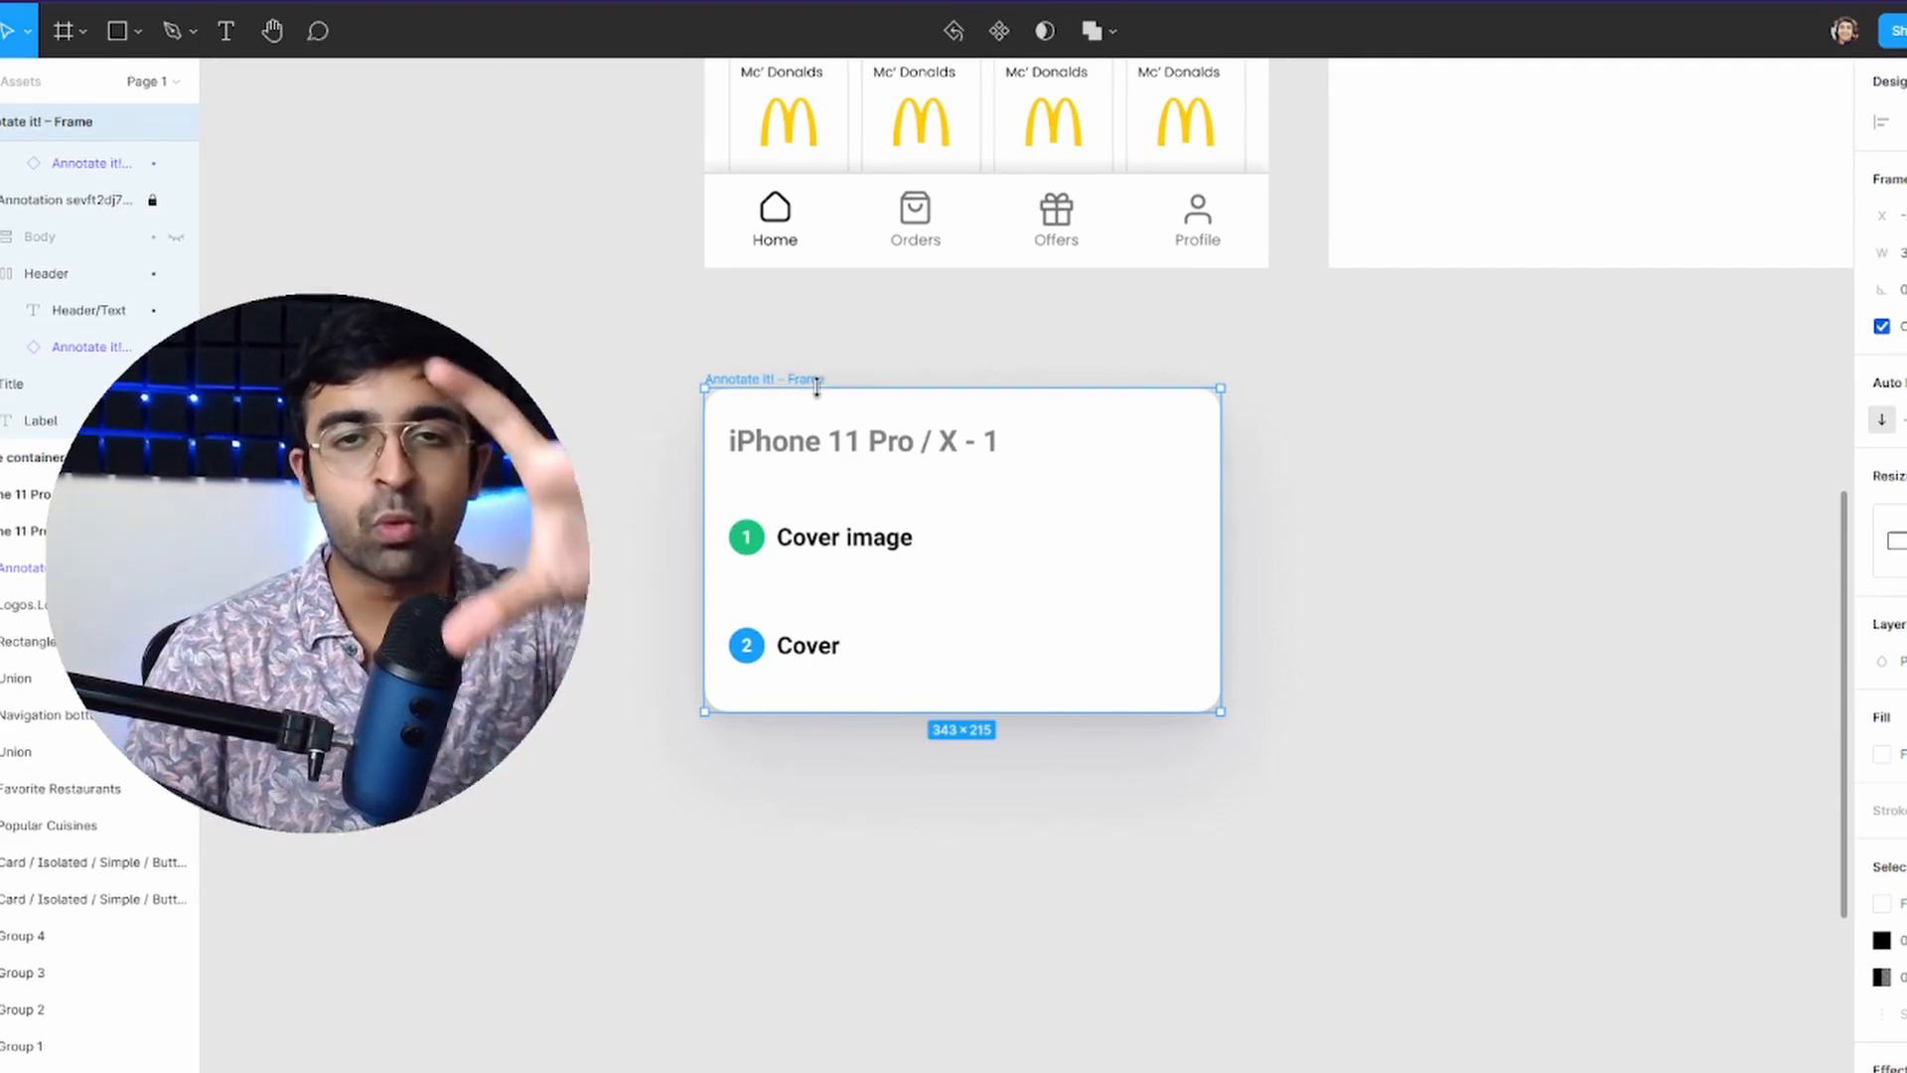
scroll(1881, 536, "down", 5)
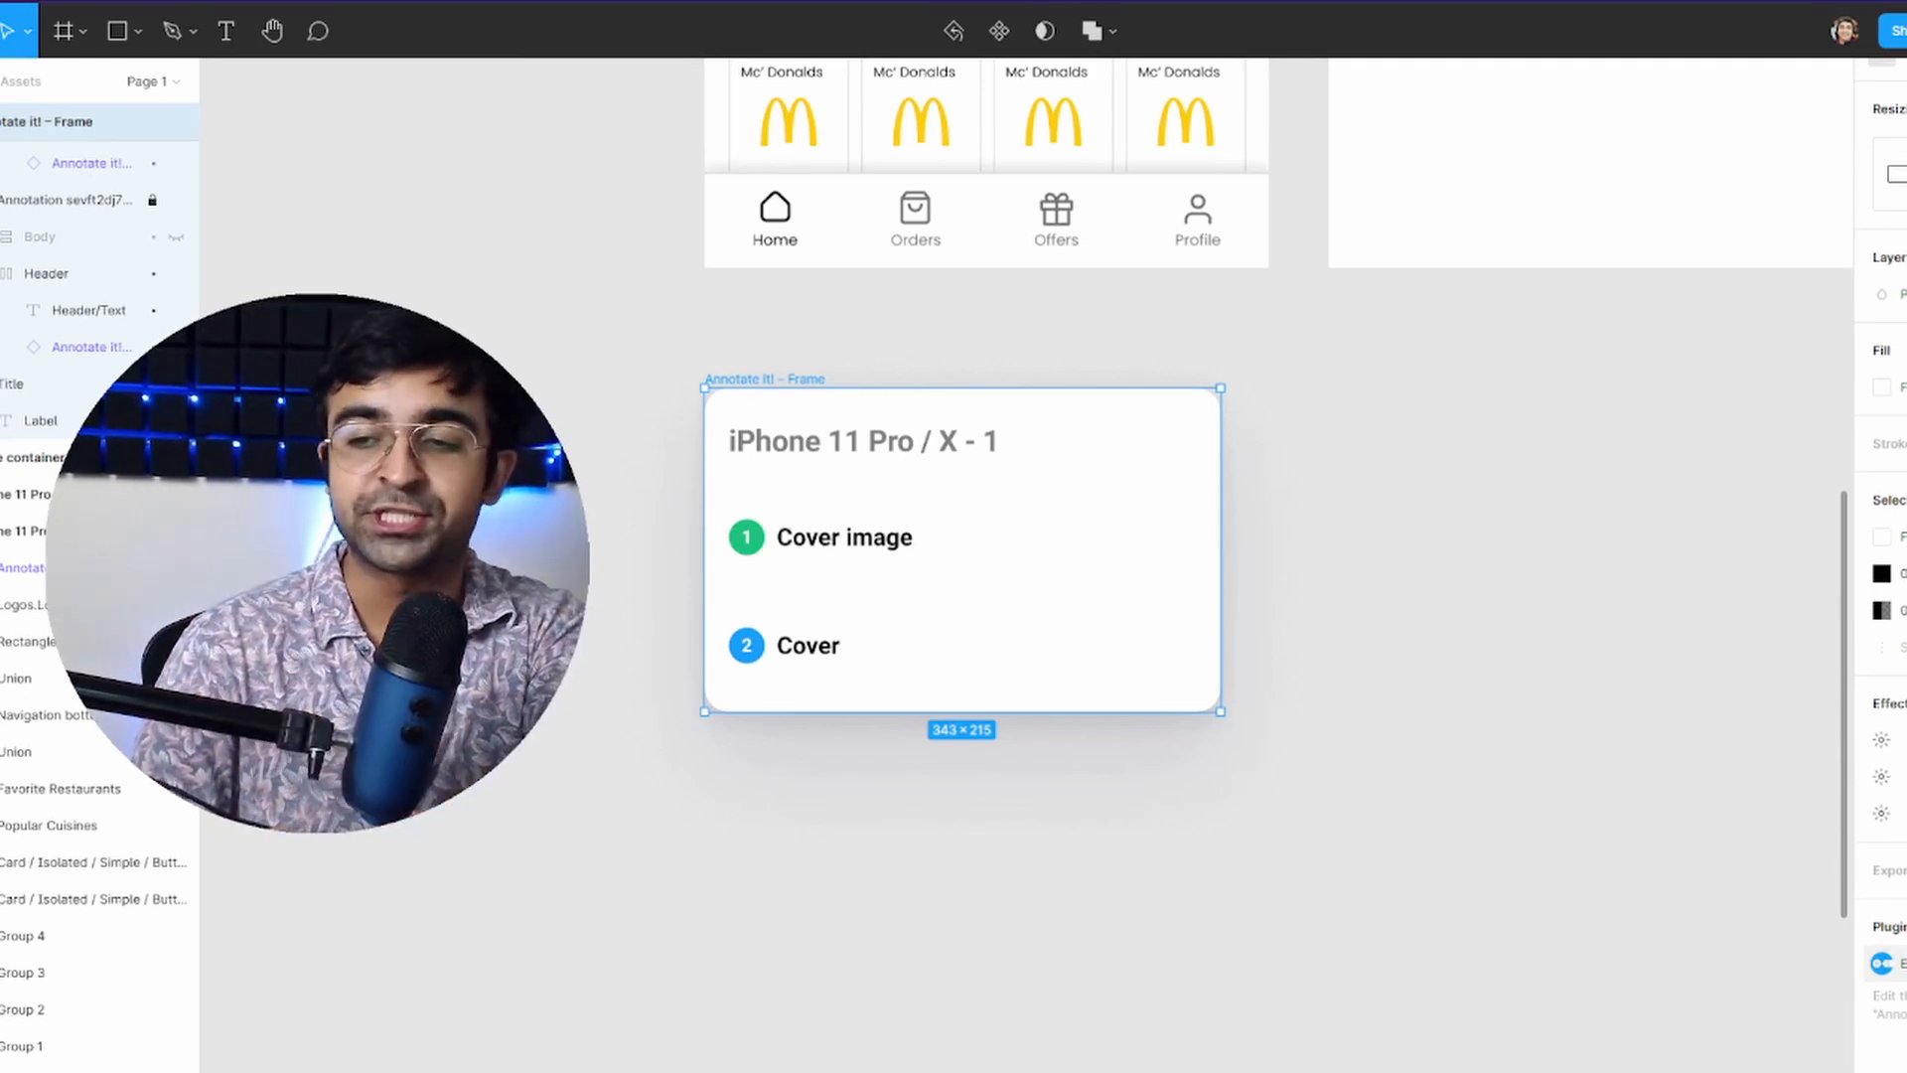
left_click(1895, 963)
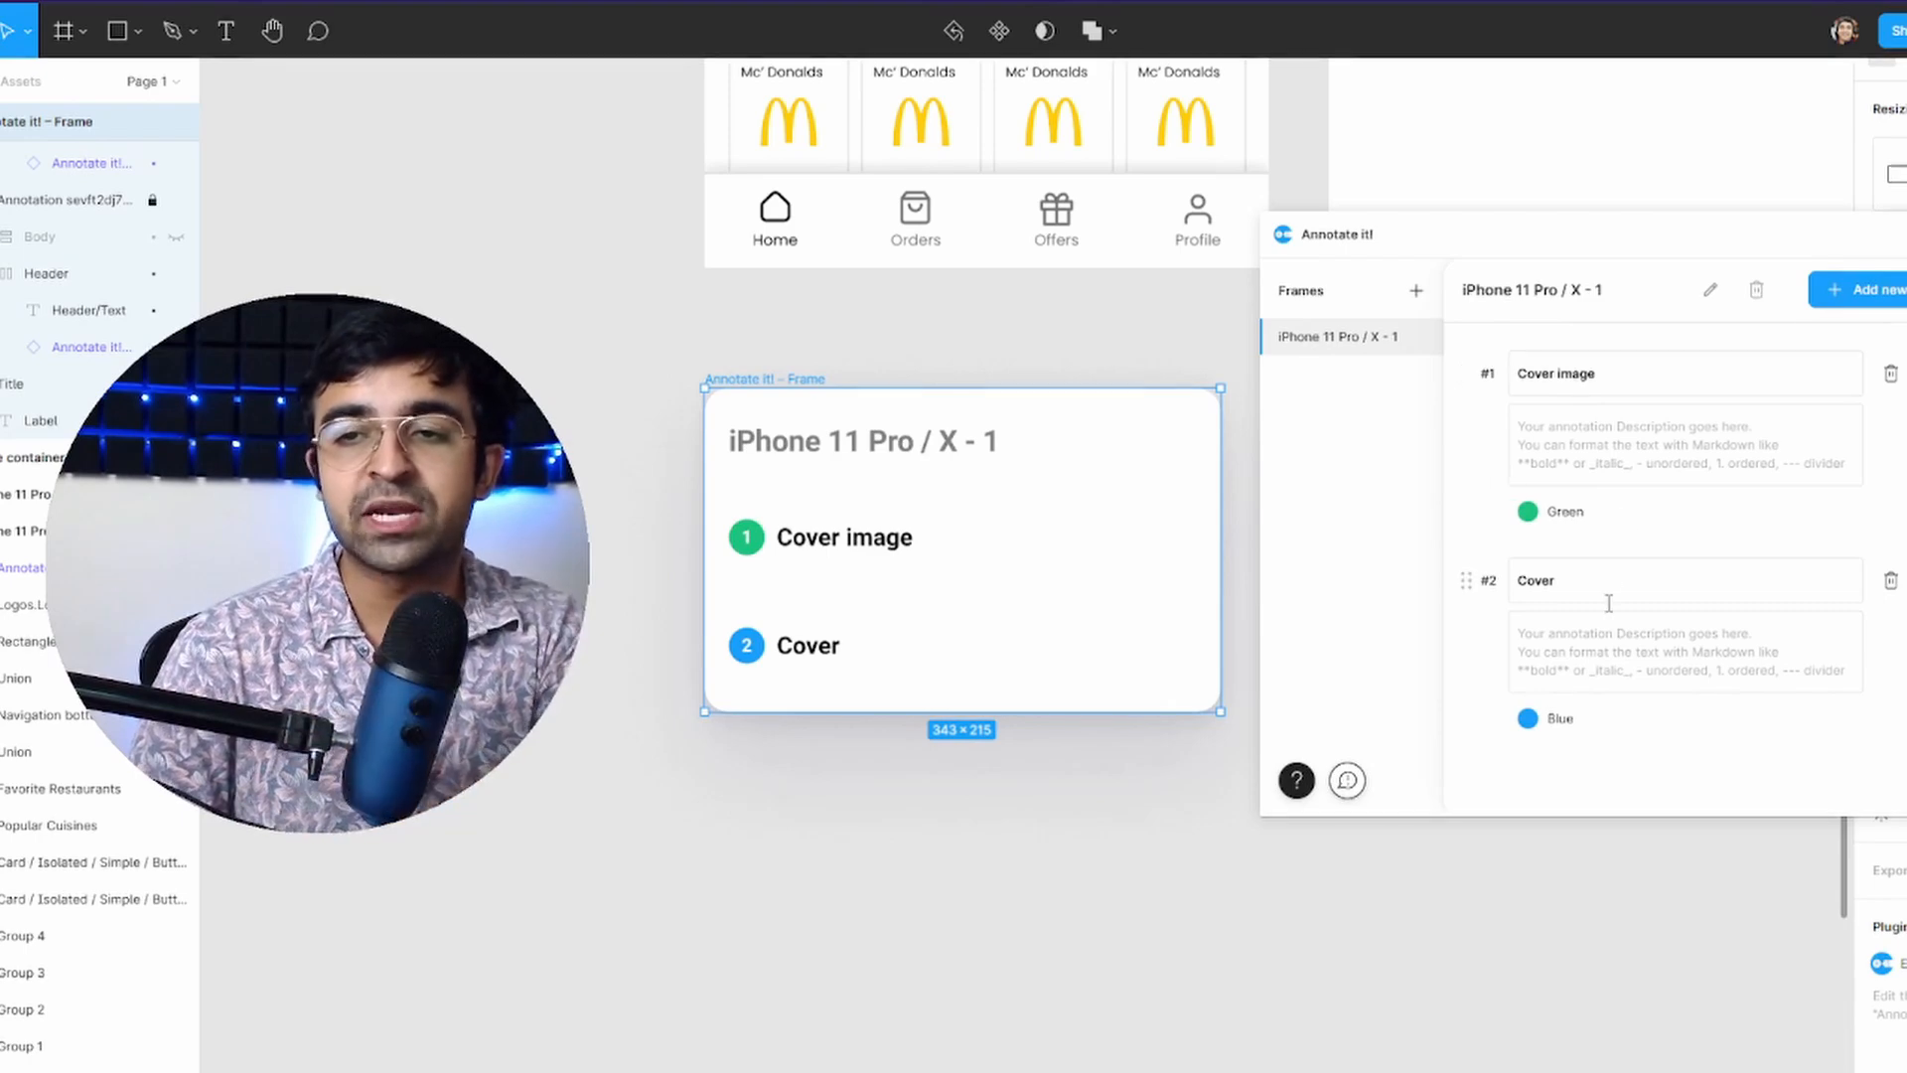
scroll(975, 625, "up", 7)
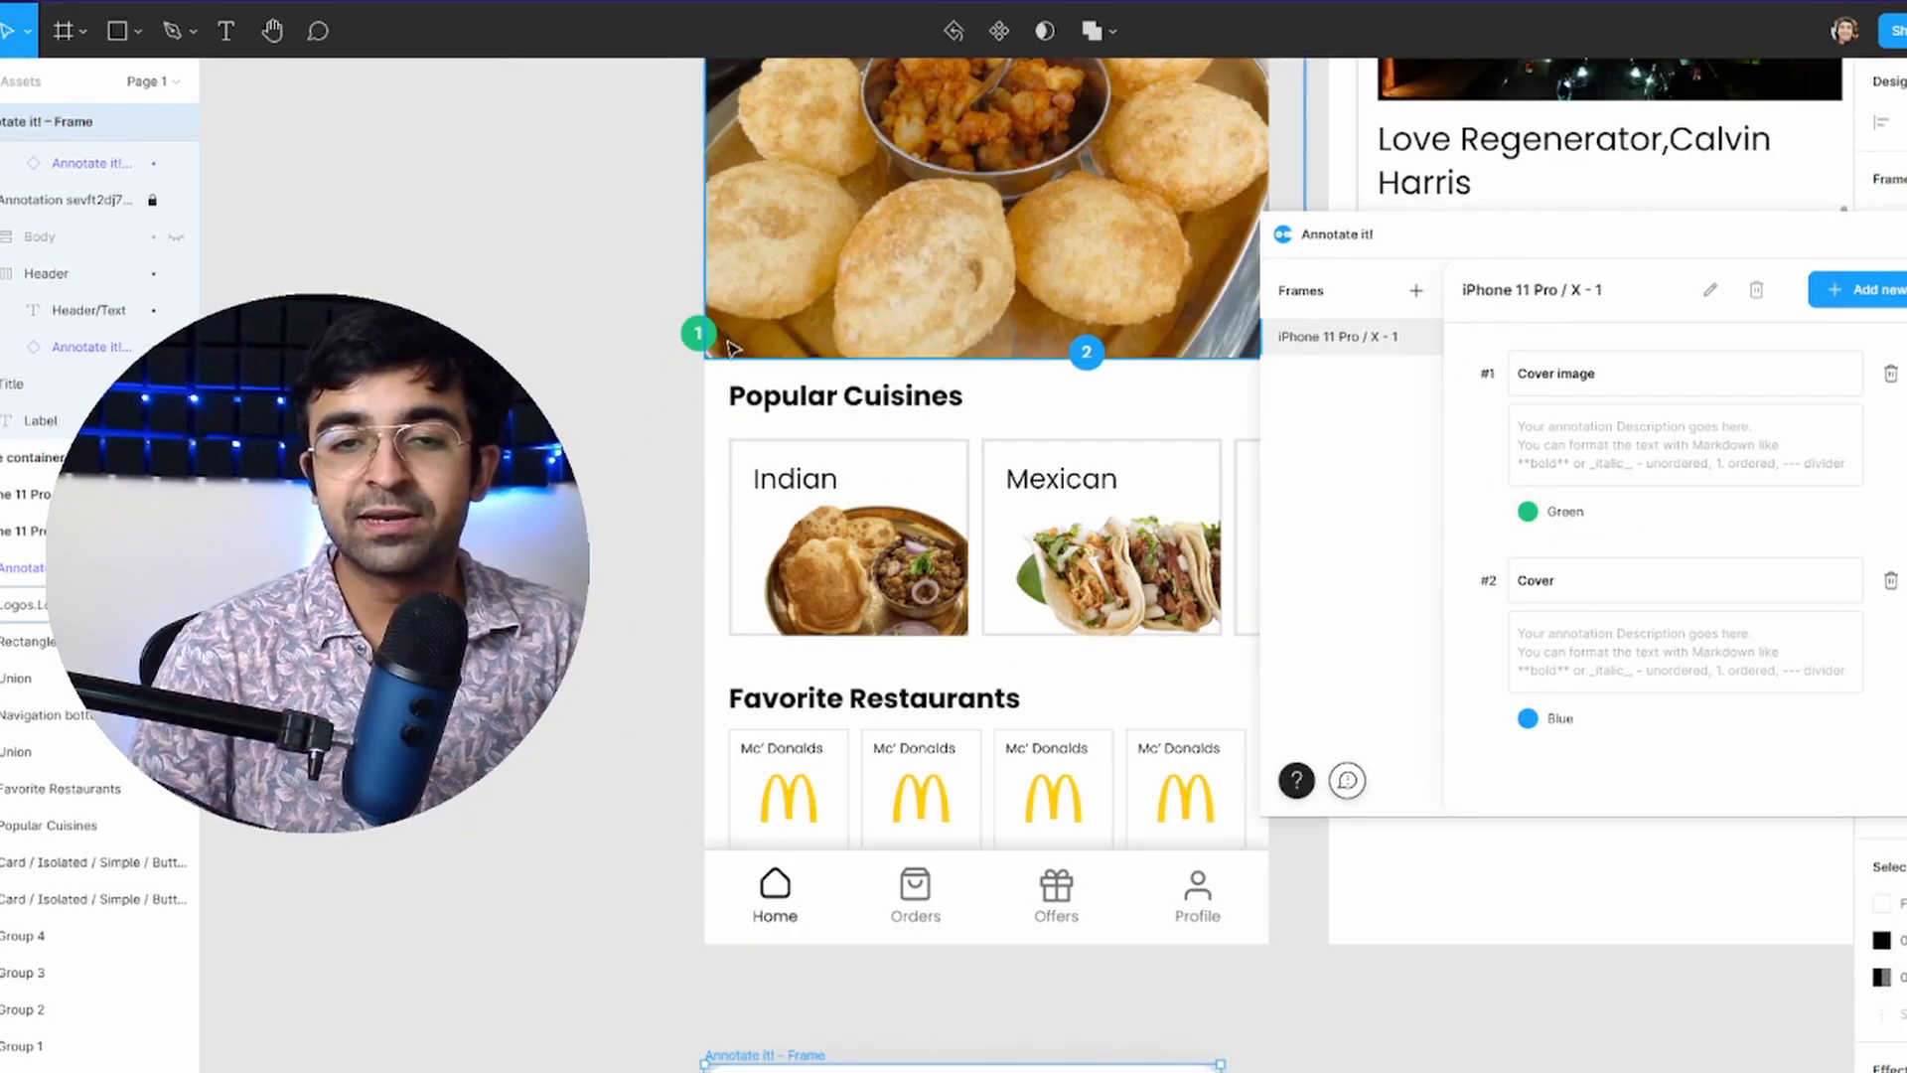
scroll(711, 608, "down", 3)
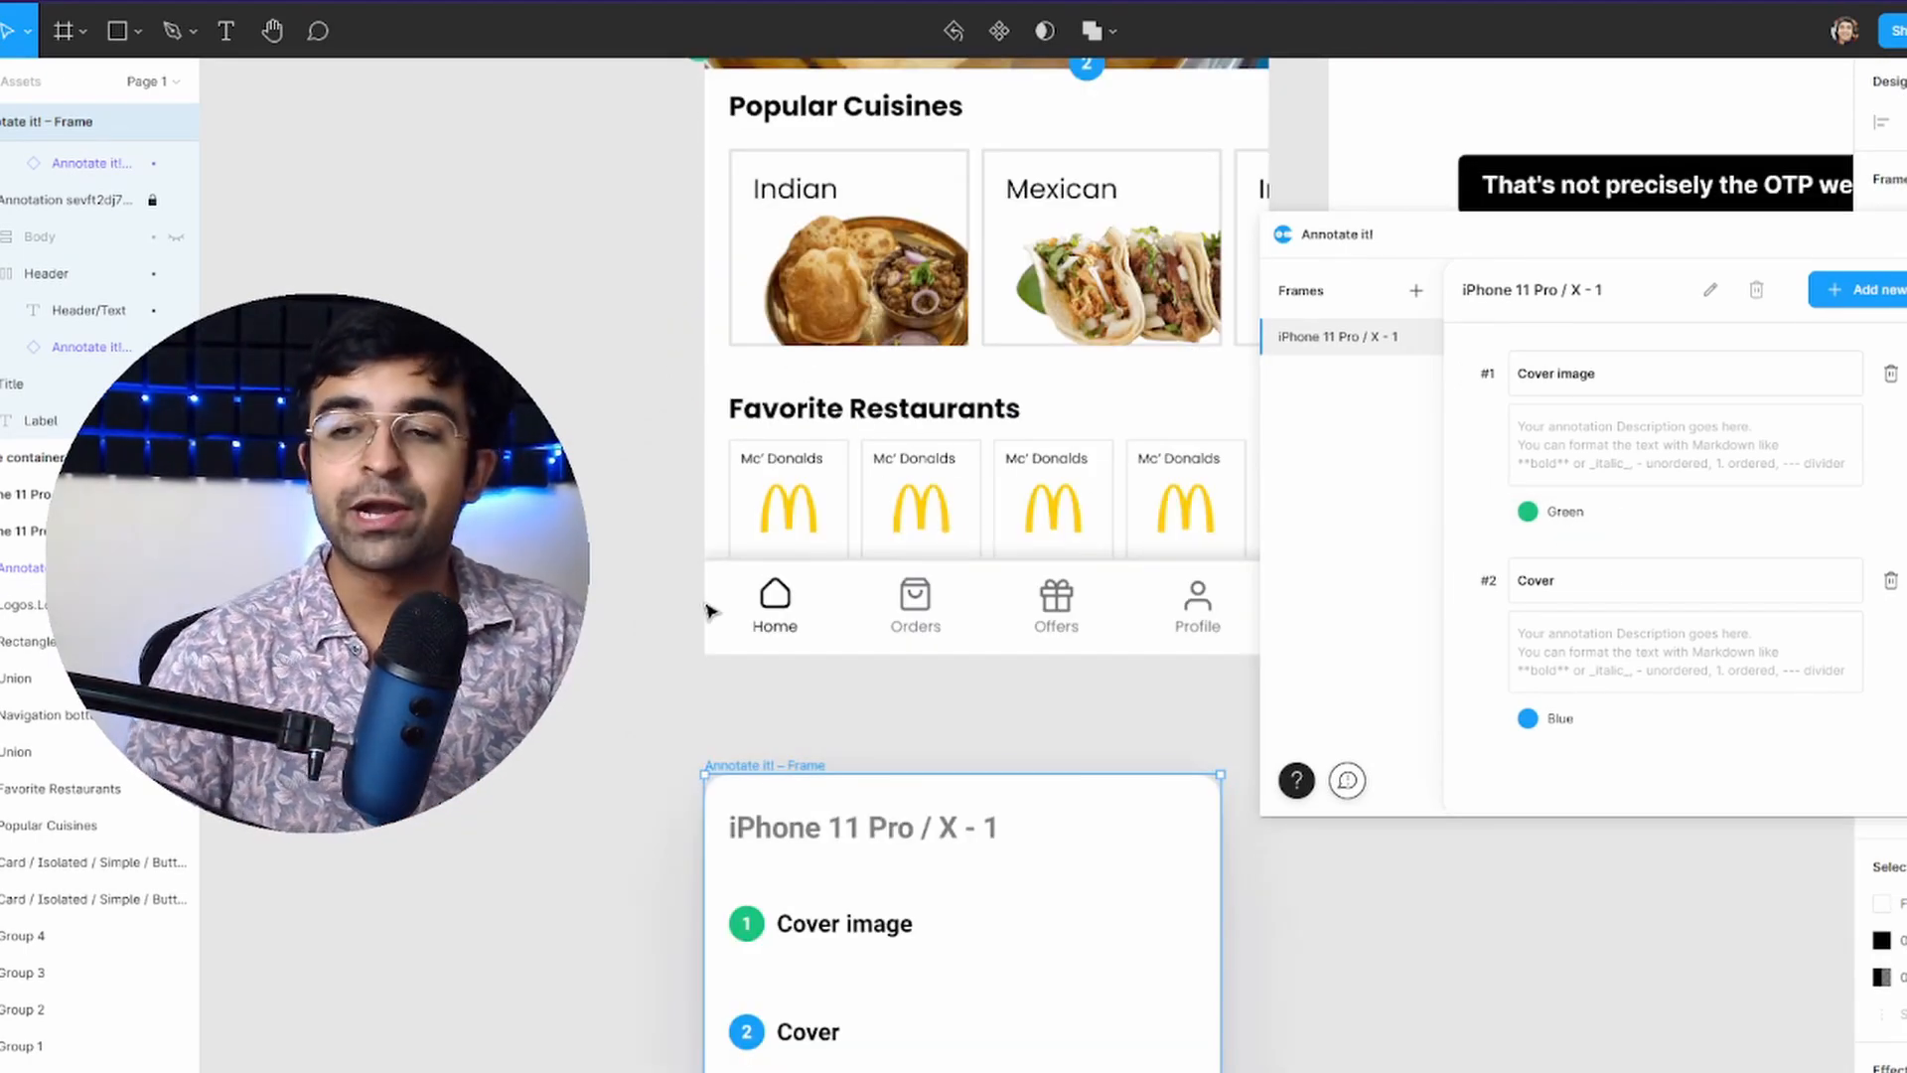
scroll(711, 609, "up", 4)
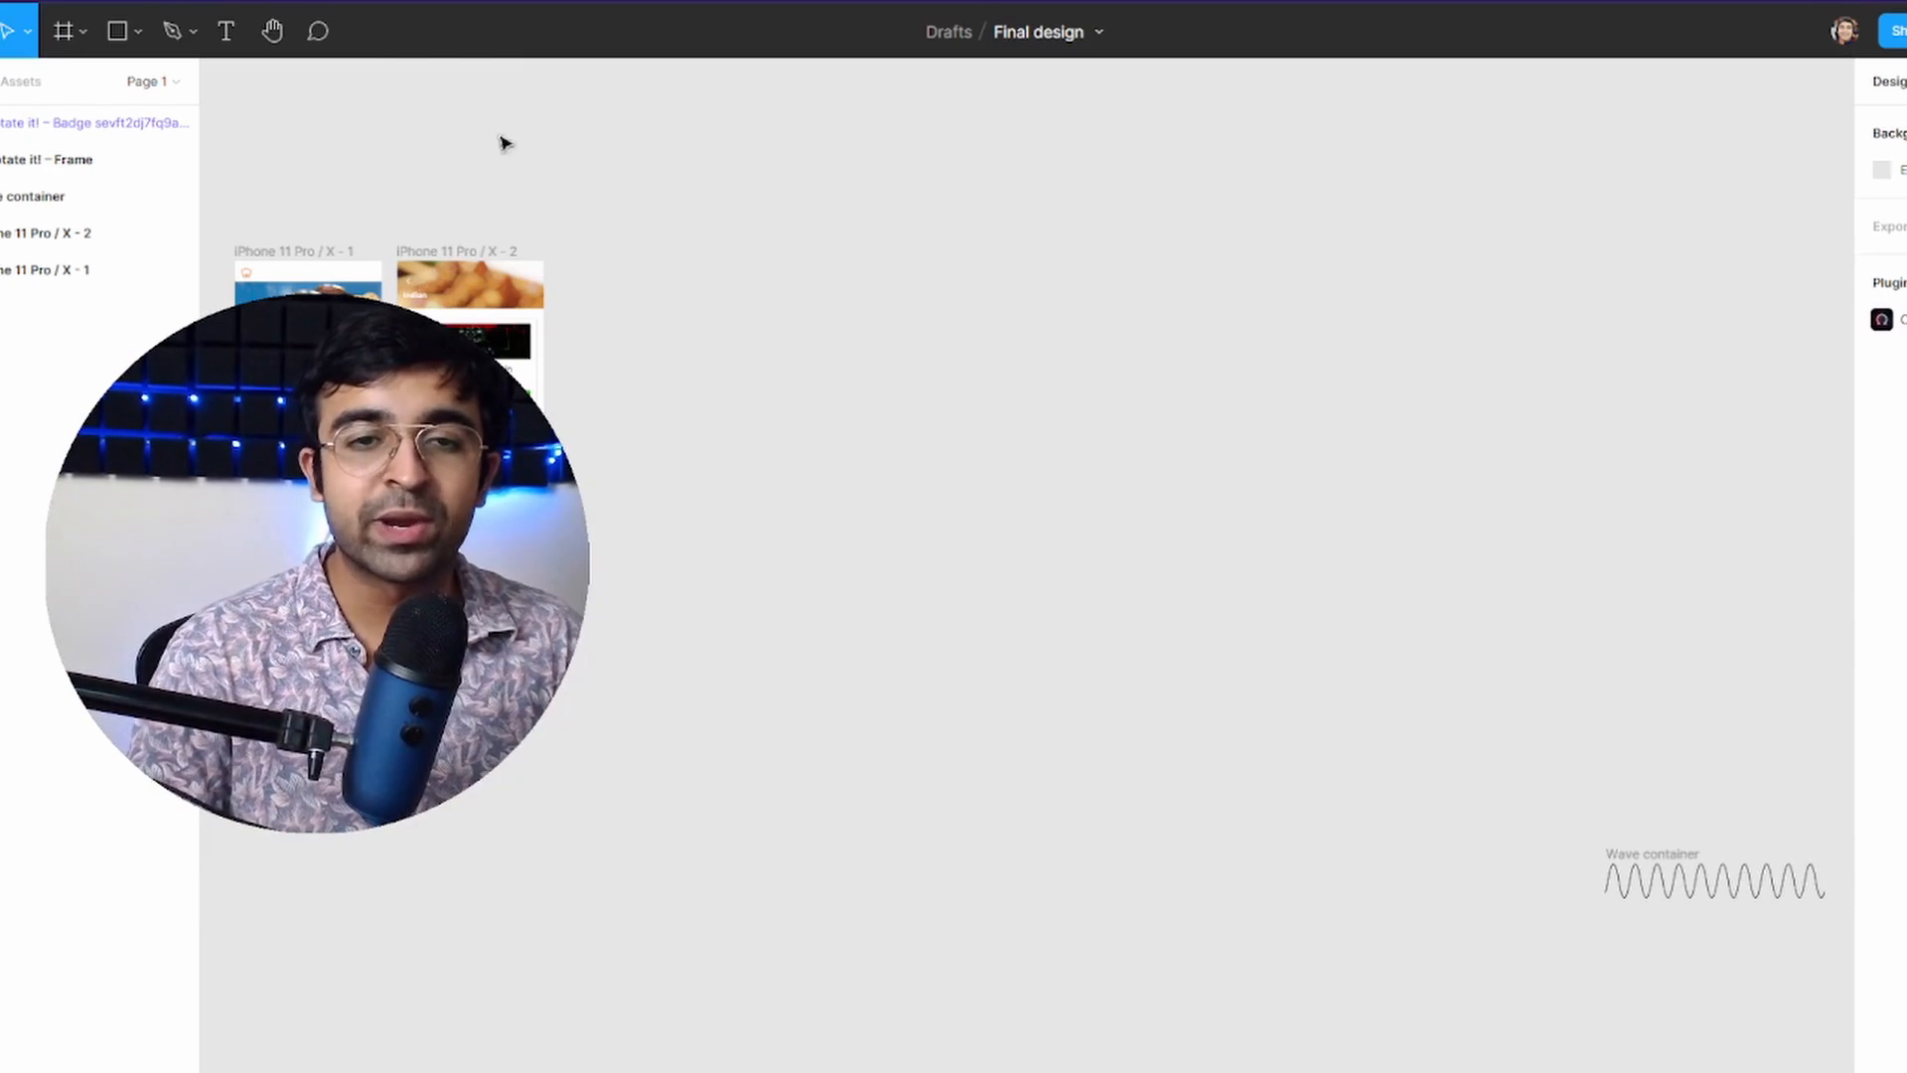
- Select the food cover image on the iPhone 11 Pro / X - 1 frame and open it in the Image Editor plugin
scroll(442, 254, "up", 15)
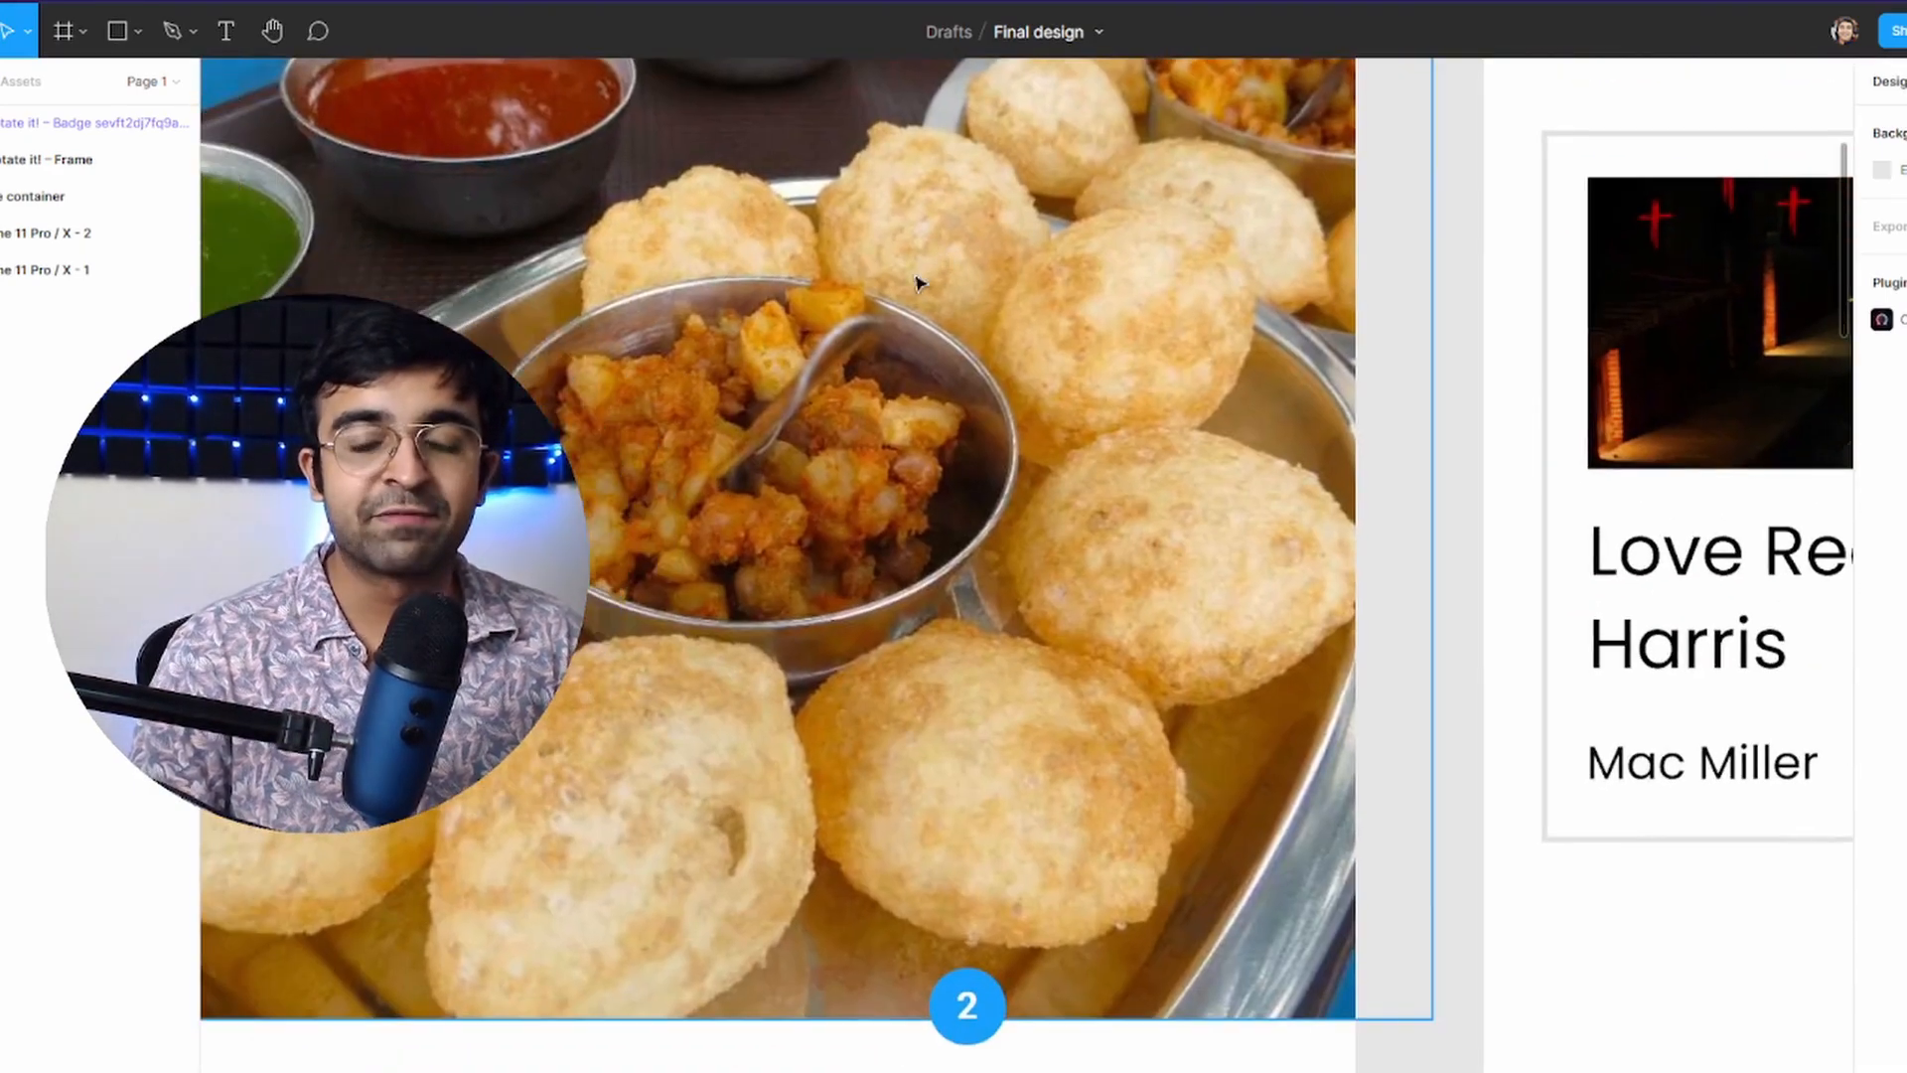
scroll(920, 284, "down", 2)
left_click_drag(775, 290, 820, 367)
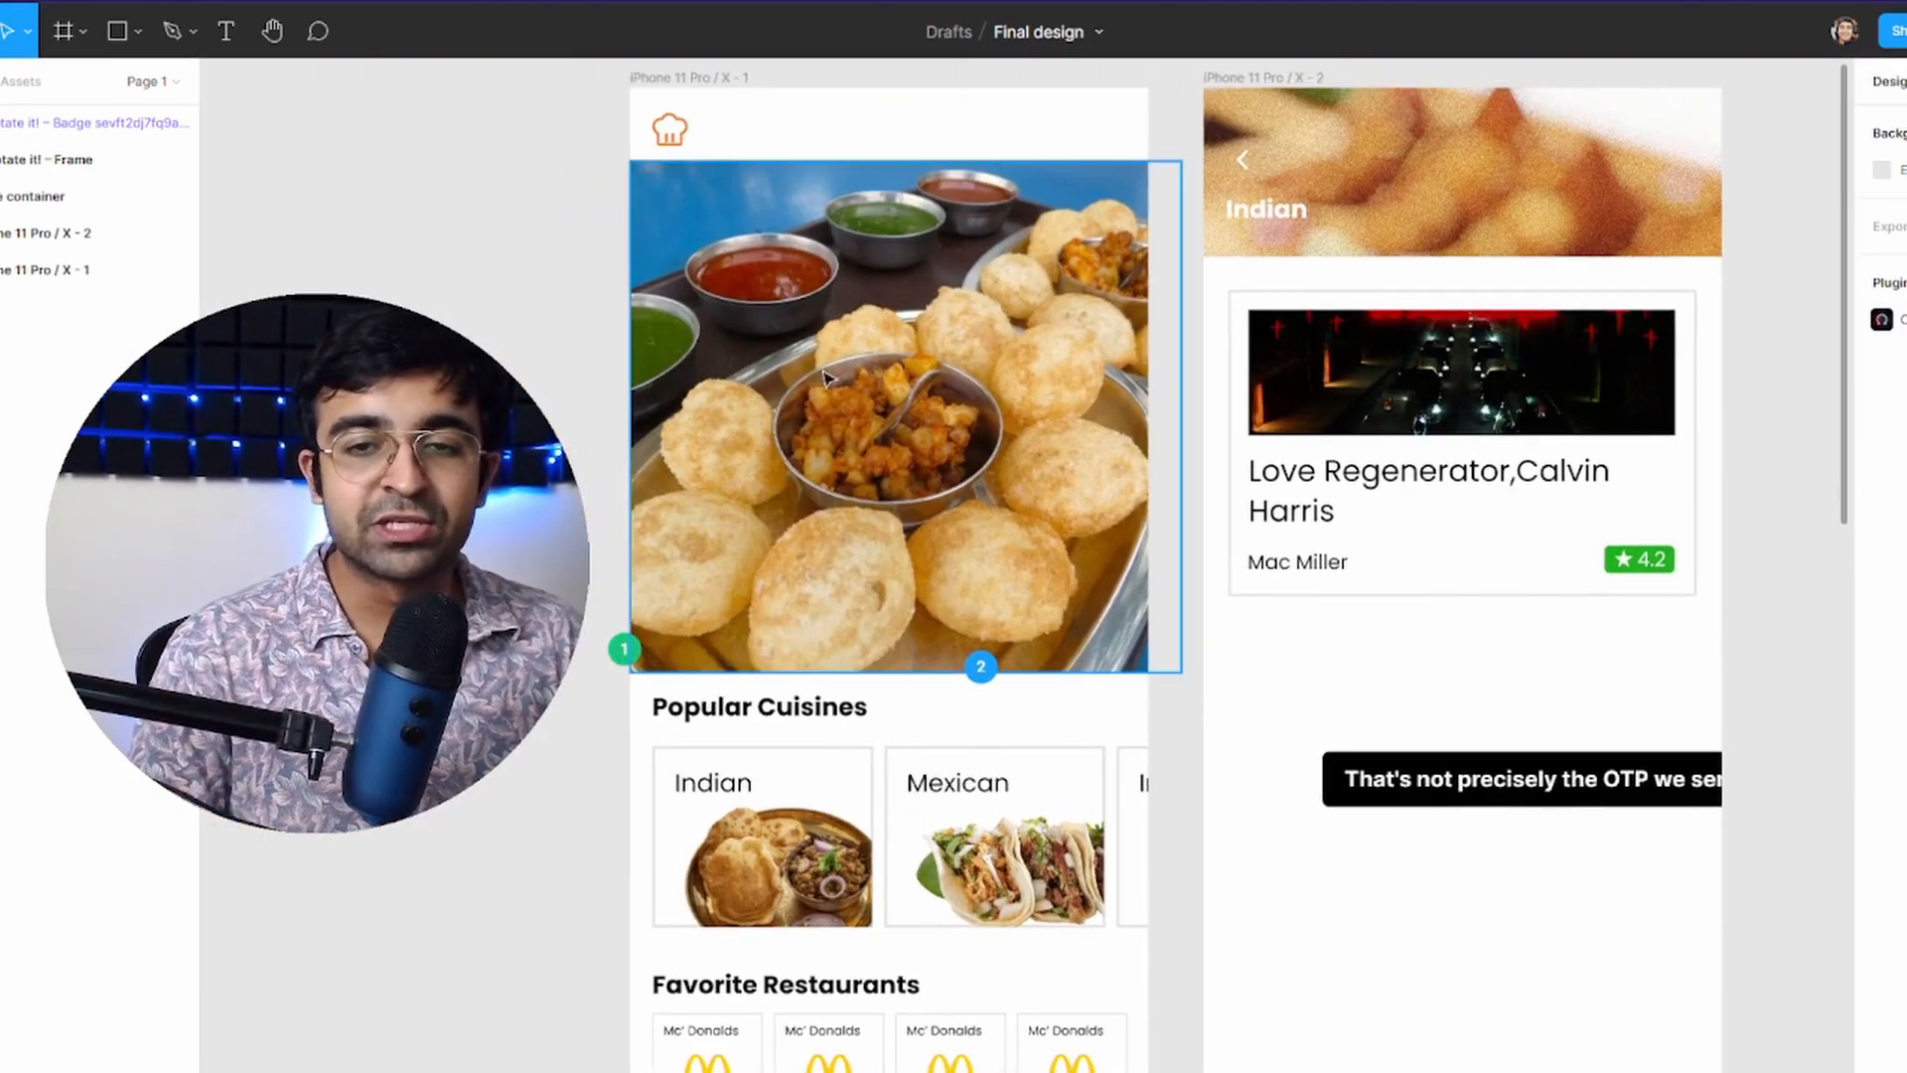
scroll(821, 368, "up", 1)
left_click(880, 337)
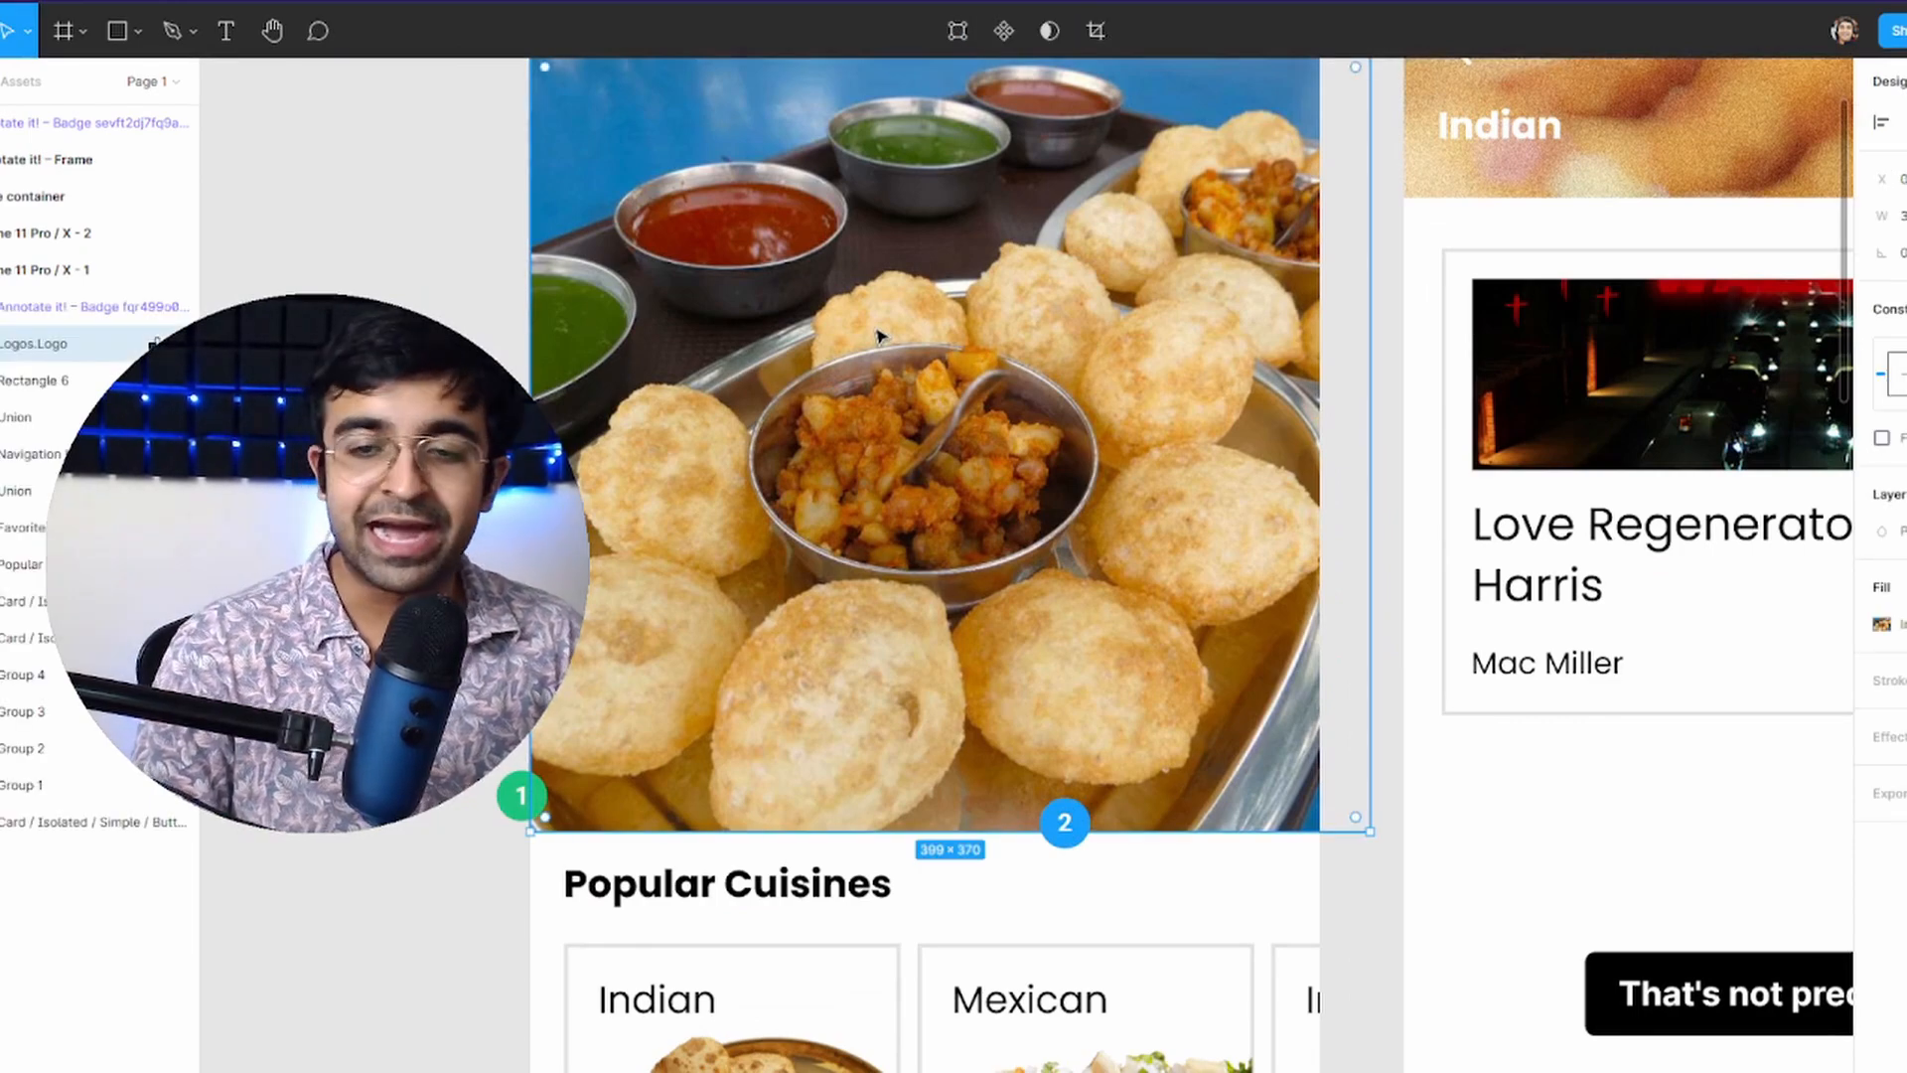
scroll(880, 338, "down", 2)
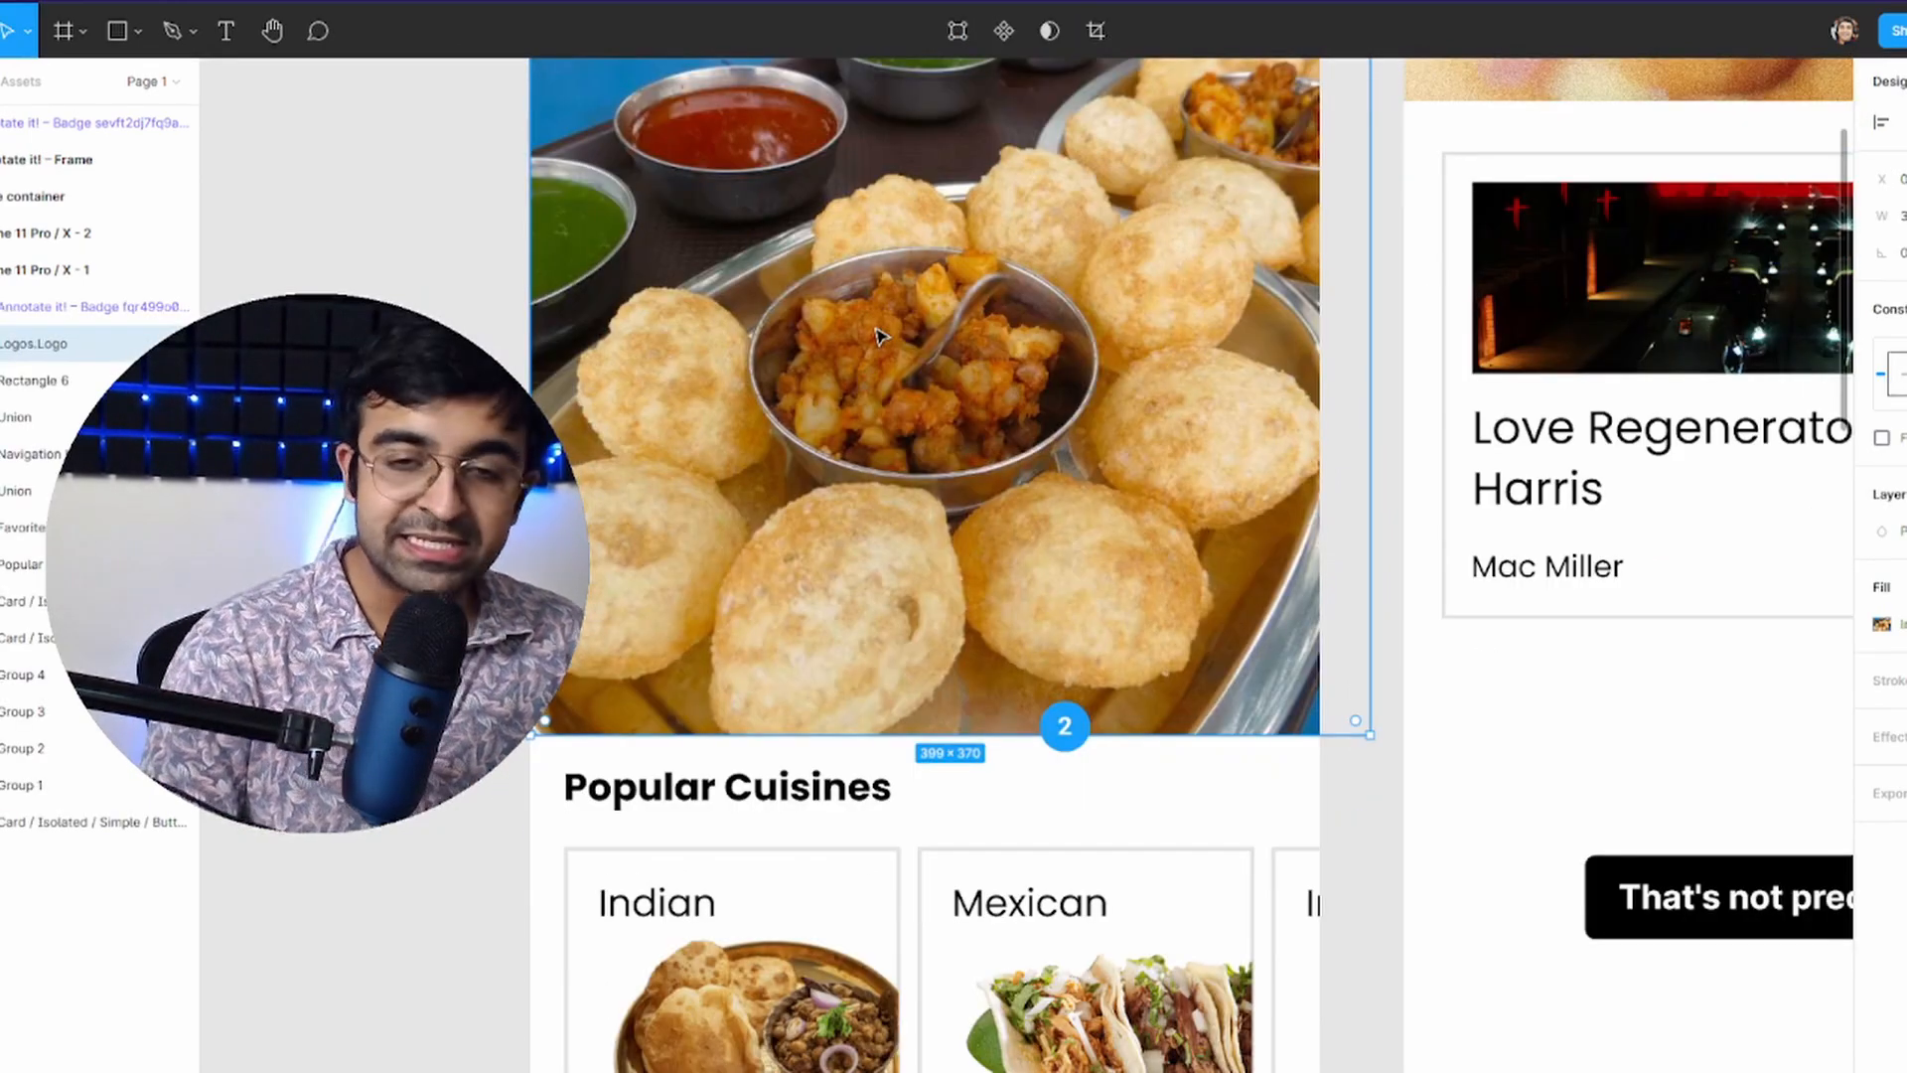
key("ctrl+slash")
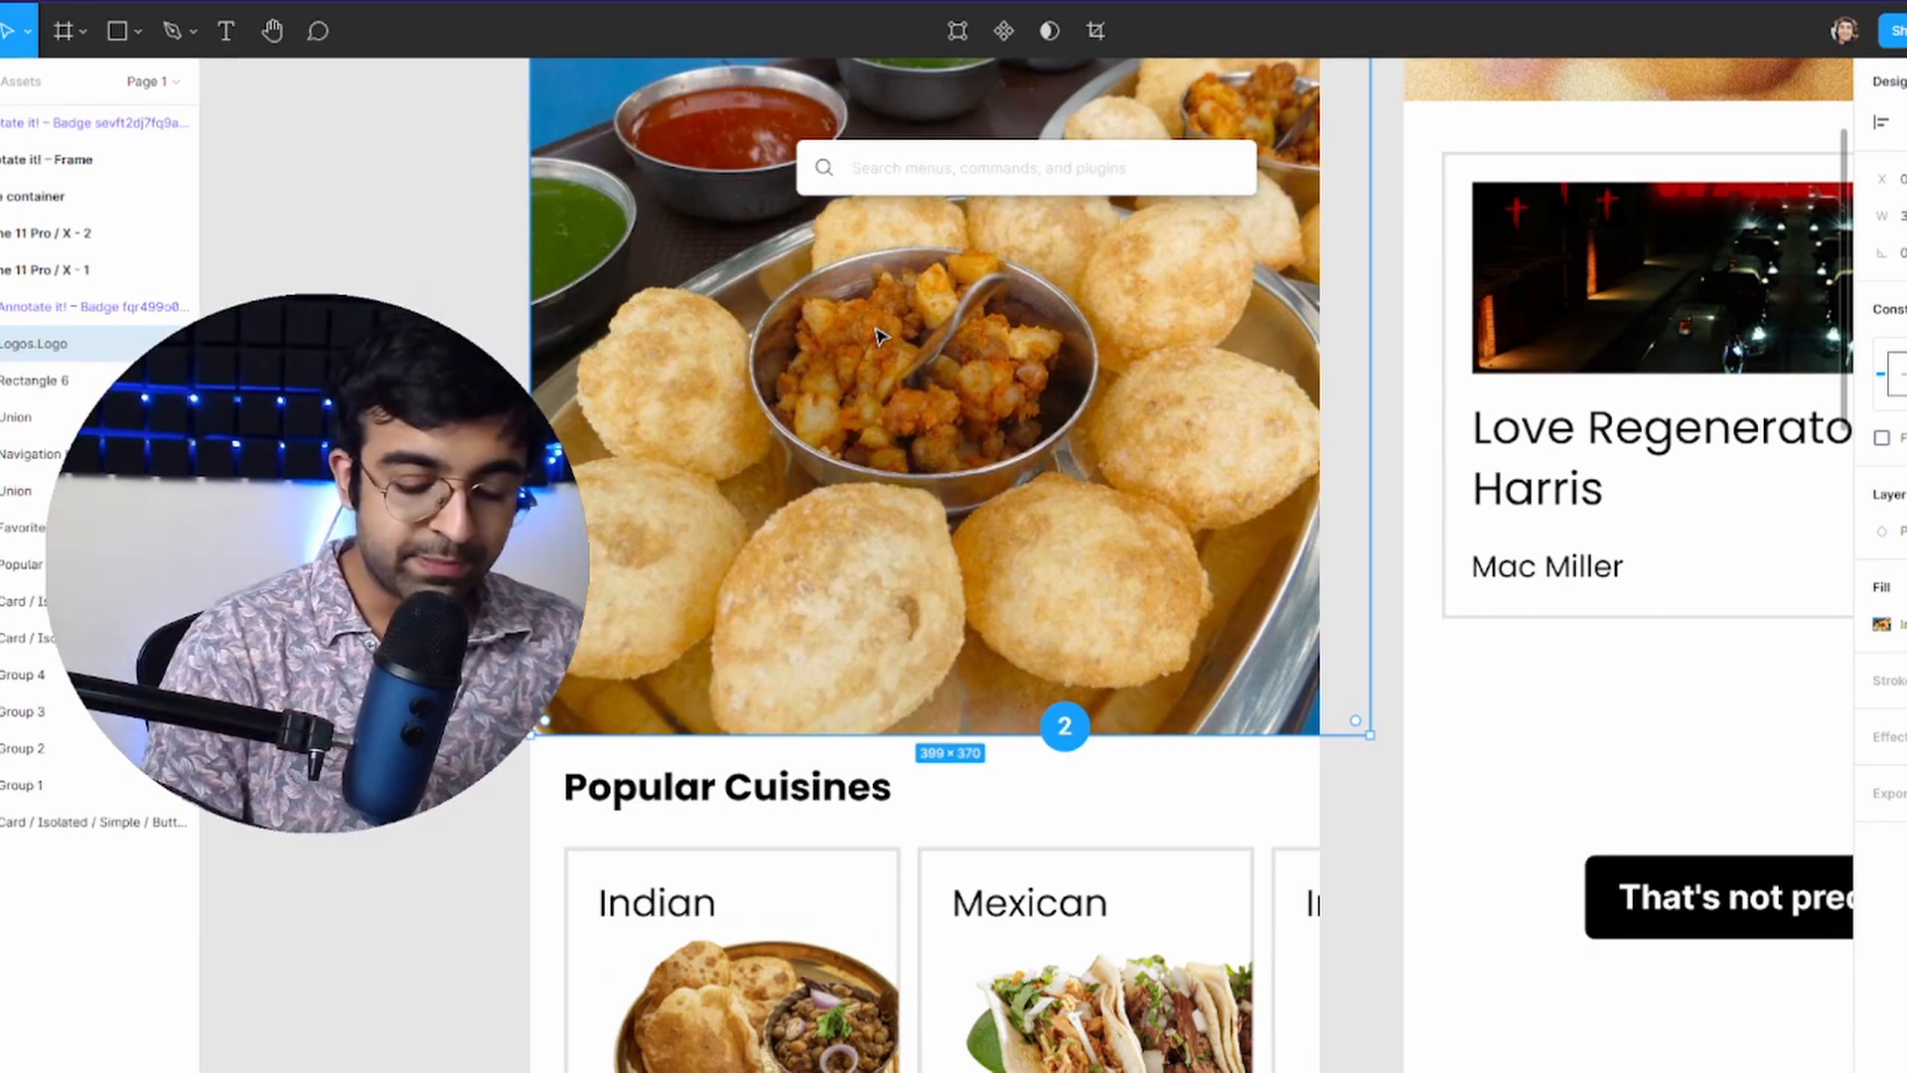
type("image")
left_click(948, 472)
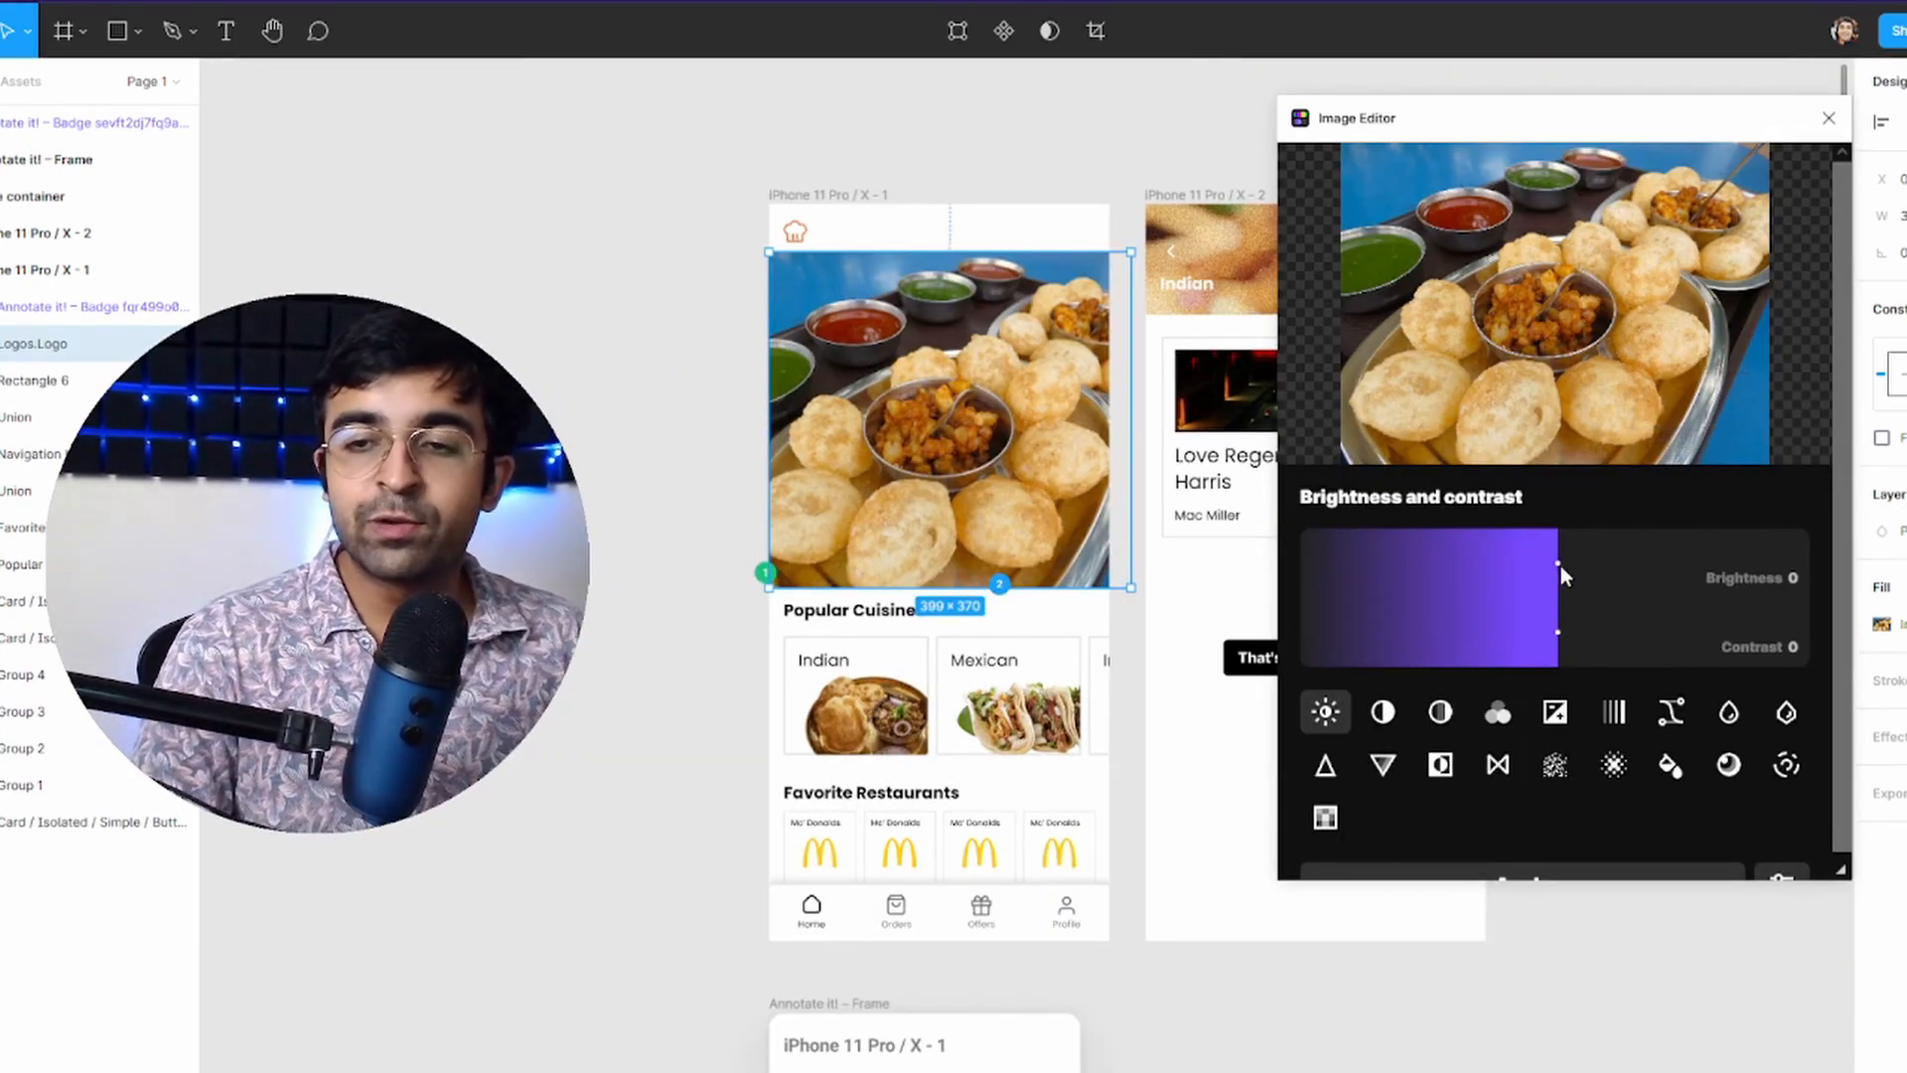
- Adjust the cover image's brightness to 22 and its contrast to 6
left_click_drag(1557, 574, 1605, 560)
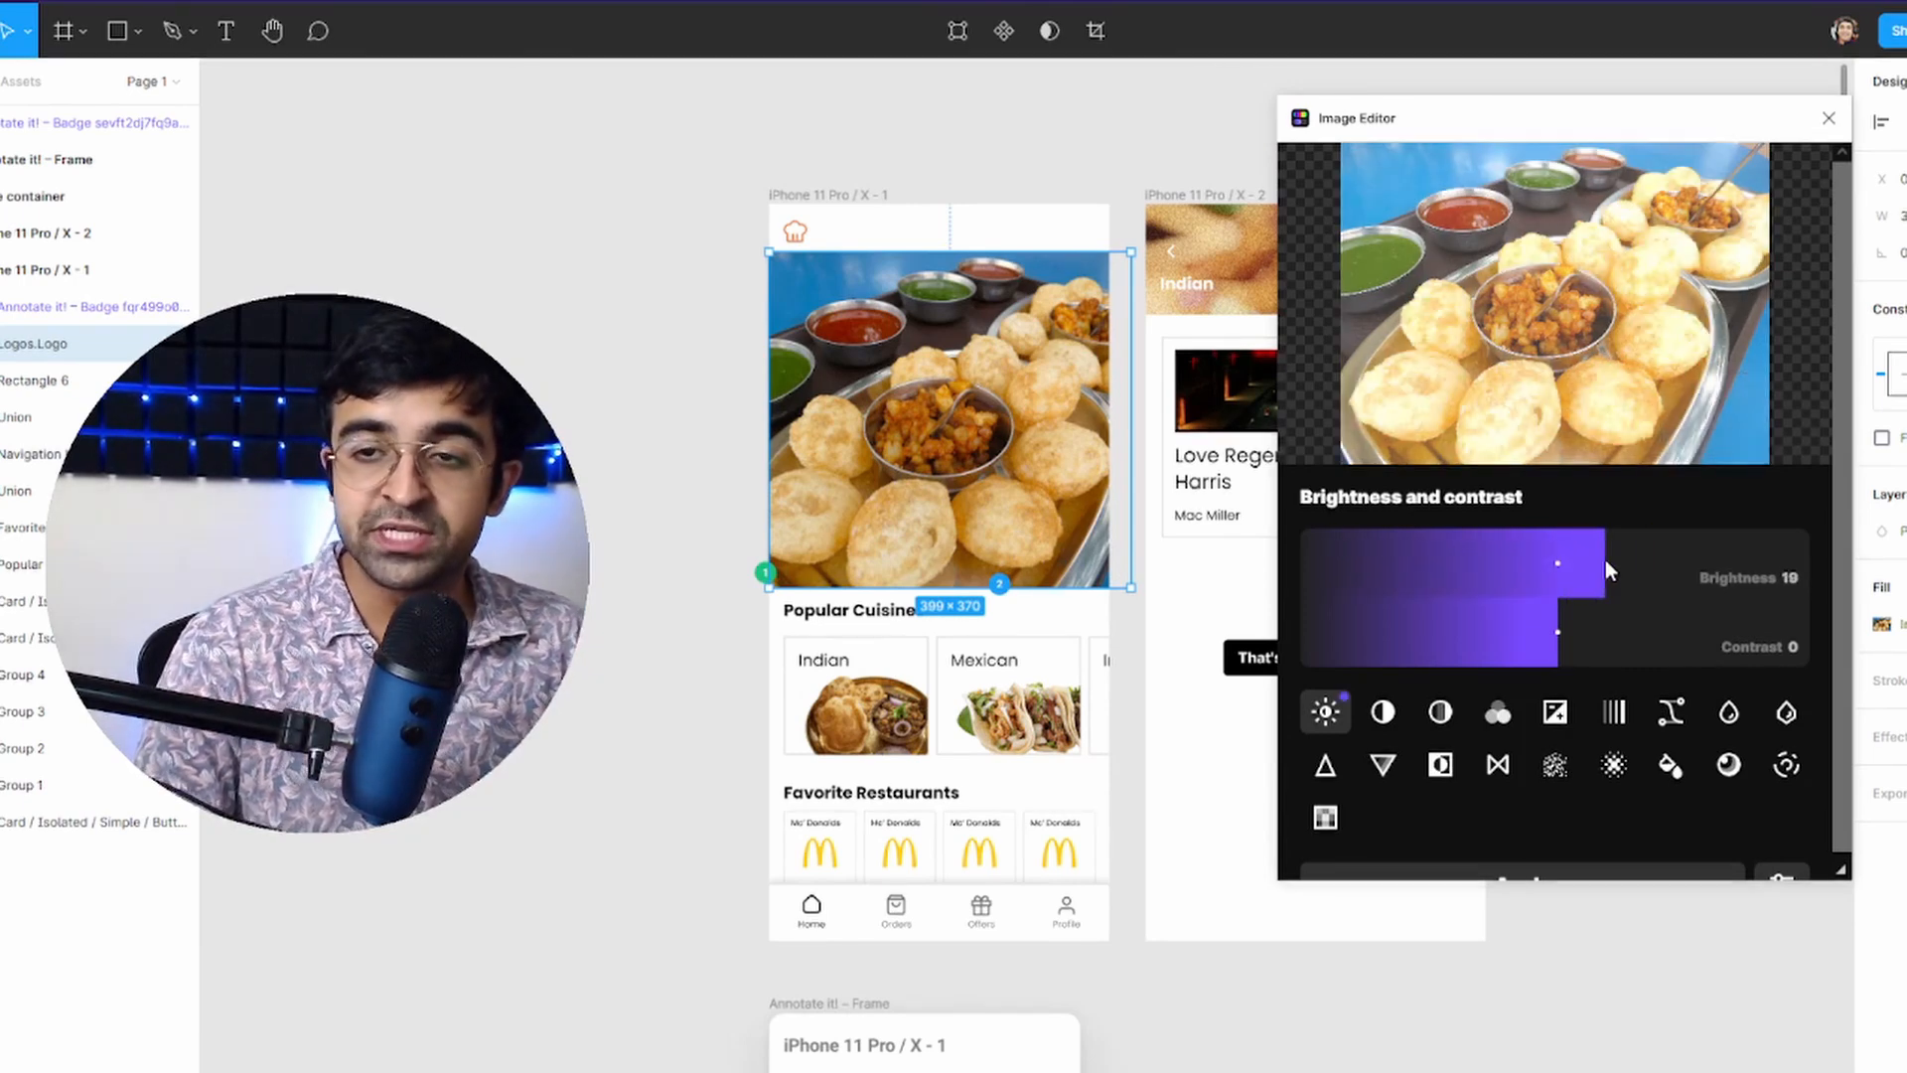
left_click_drag(1589, 637, 1610, 636)
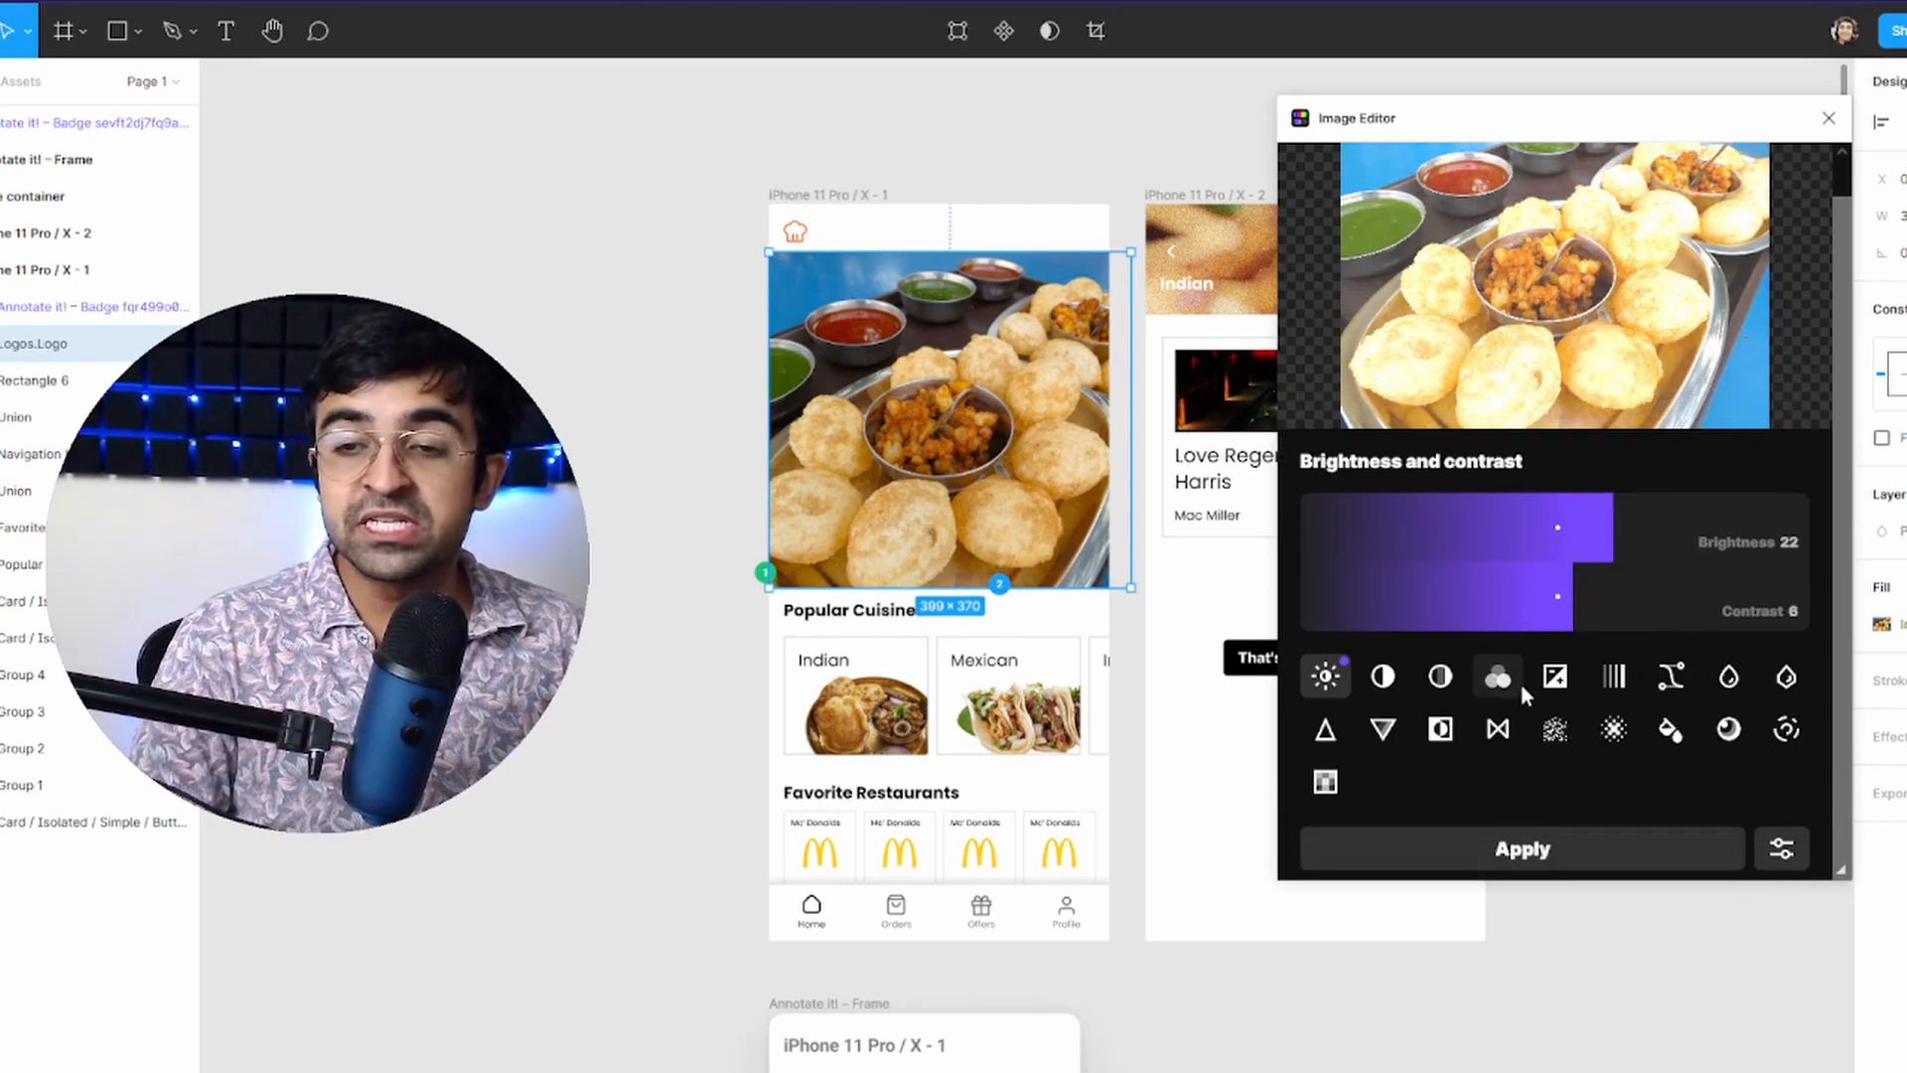
- Raise the cover image's blue value to 45 in the Channels adjustment
left_click(1386, 681)
left_click(1440, 679)
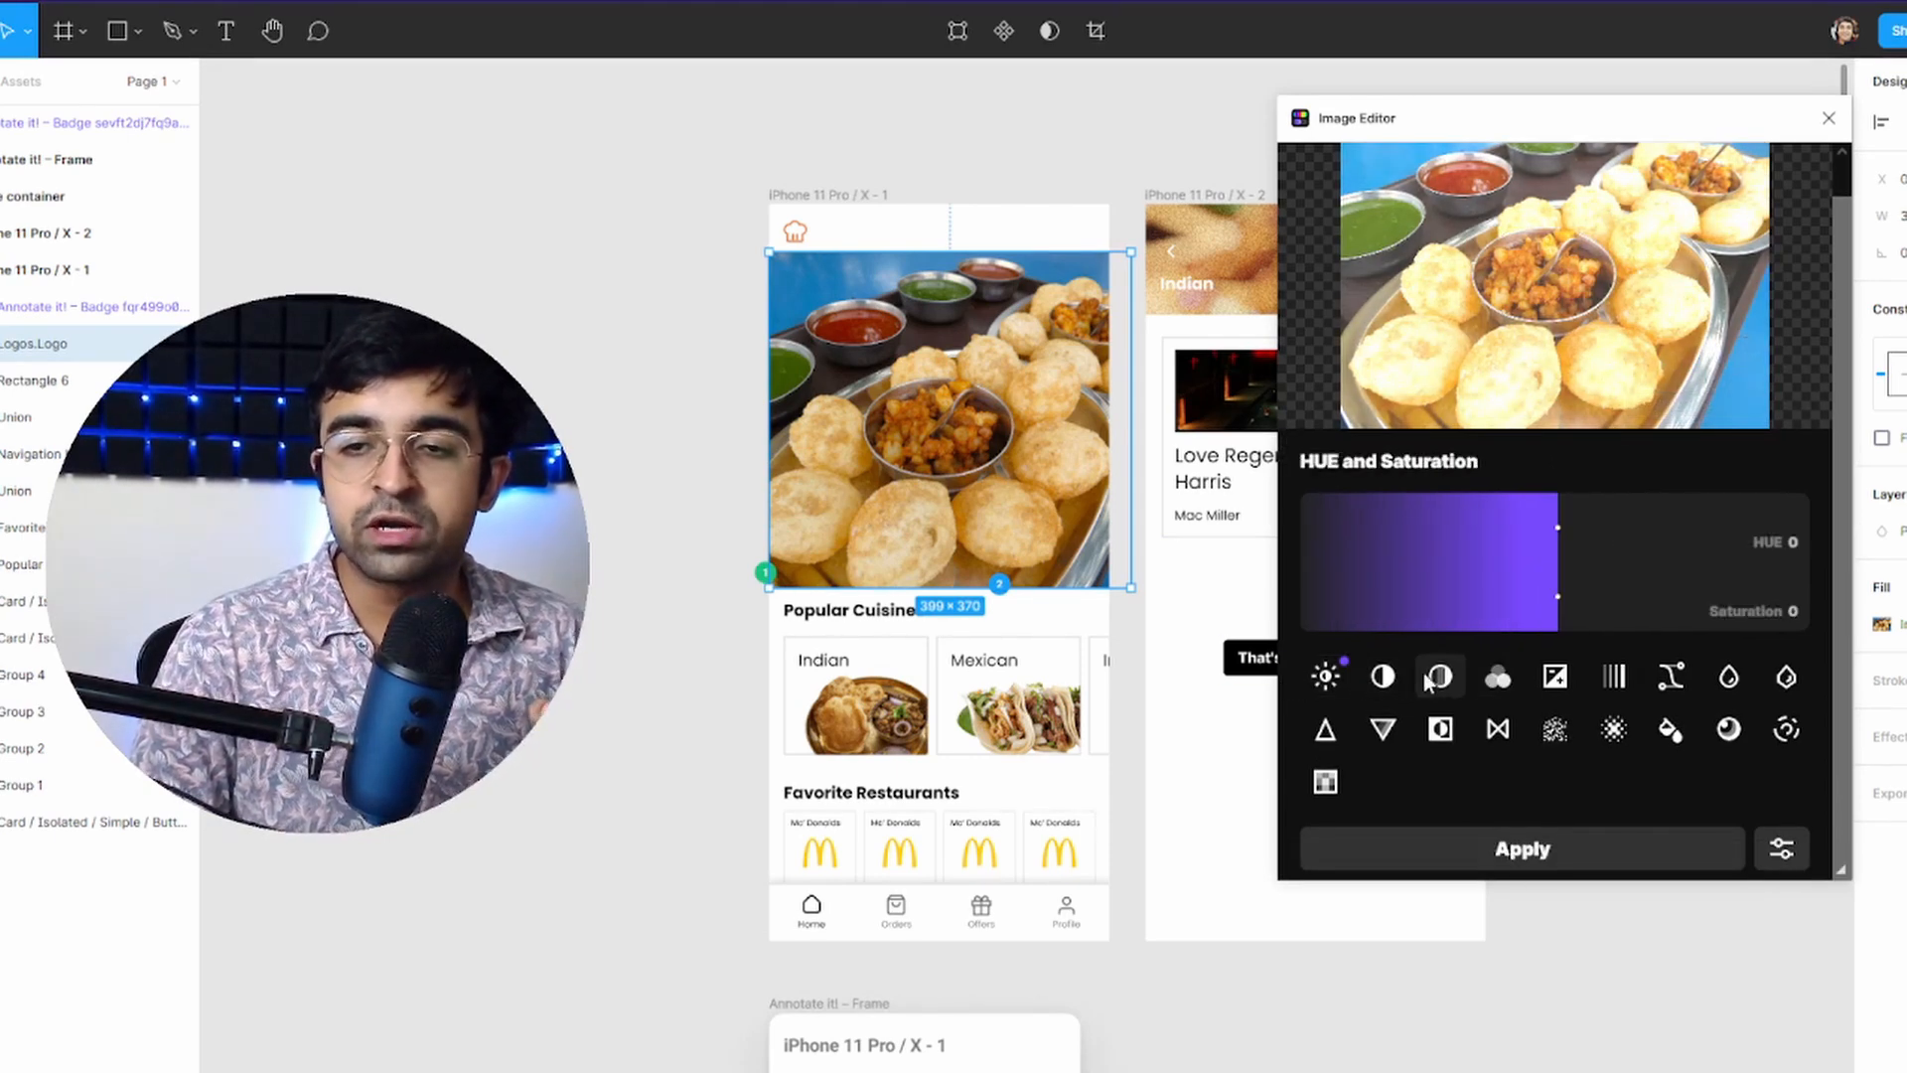
left_click(1493, 676)
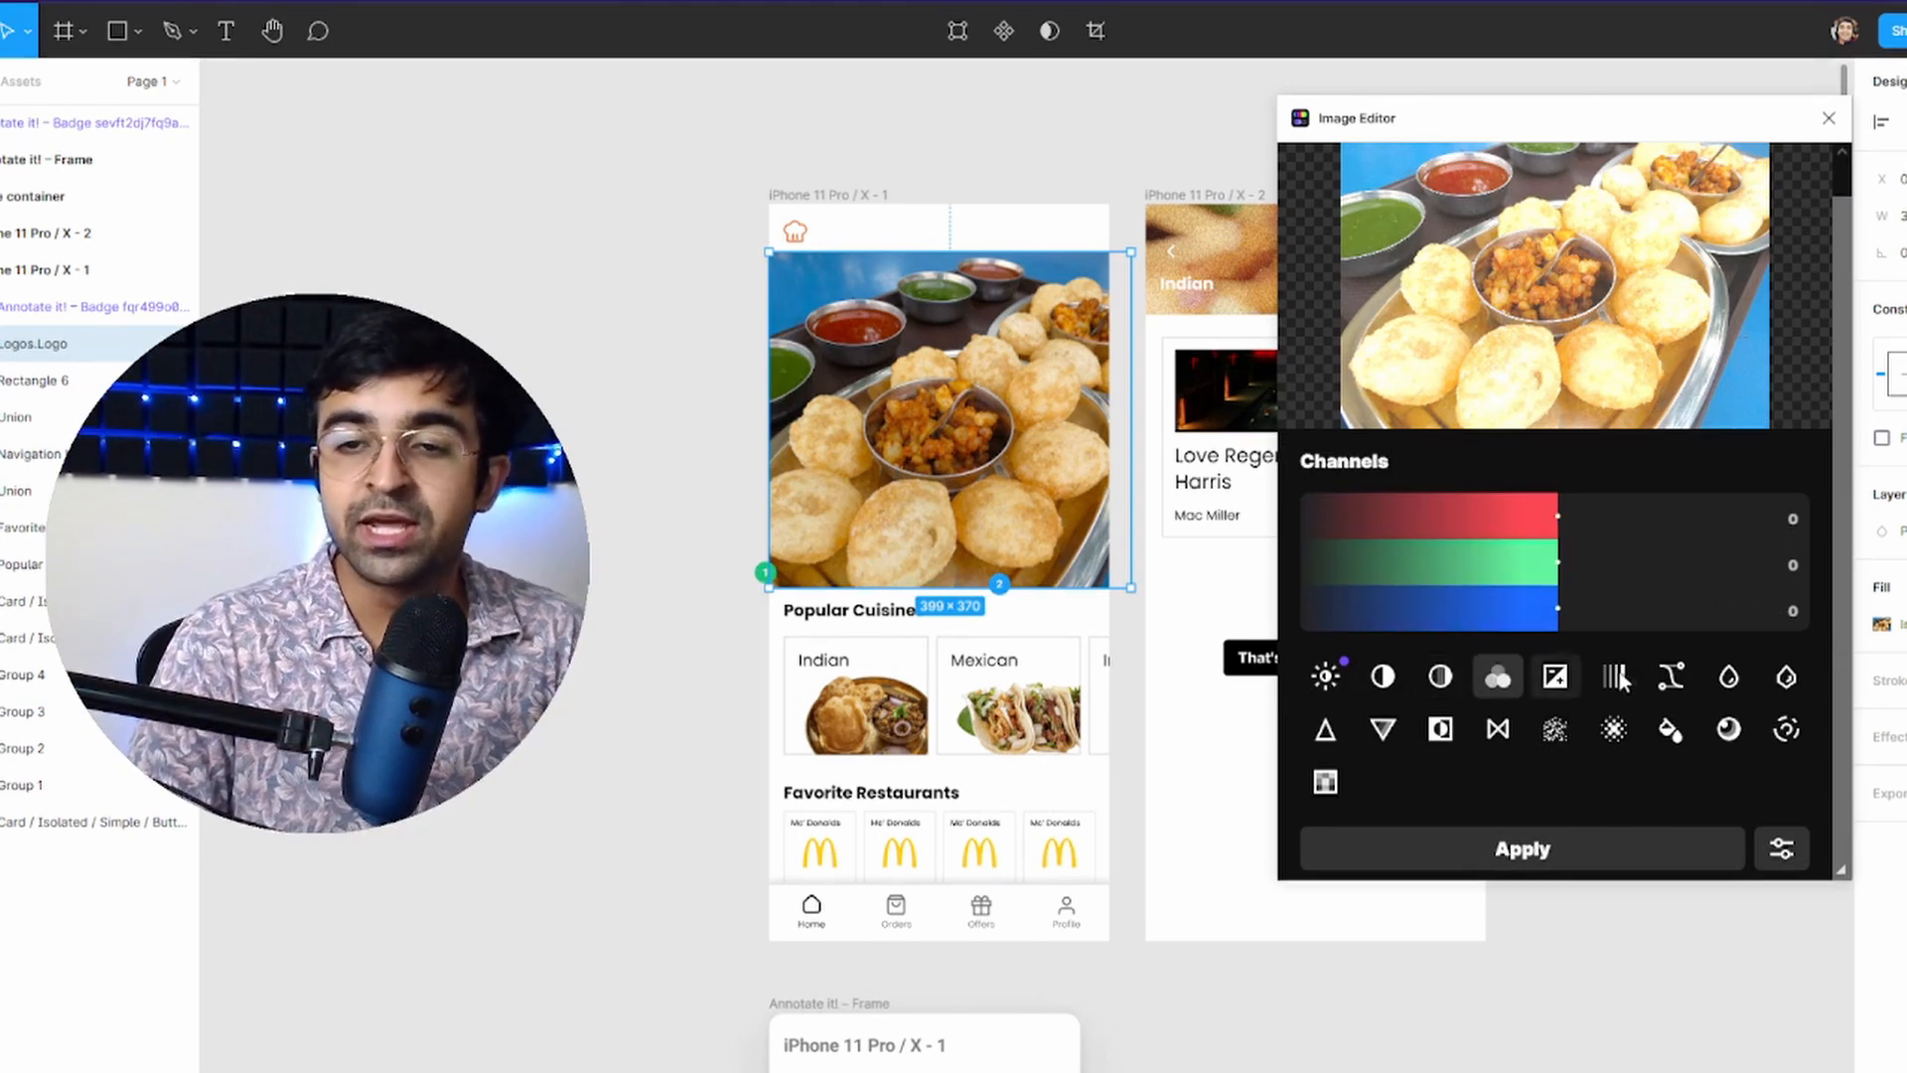
left_click_drag(1556, 608, 1639, 607)
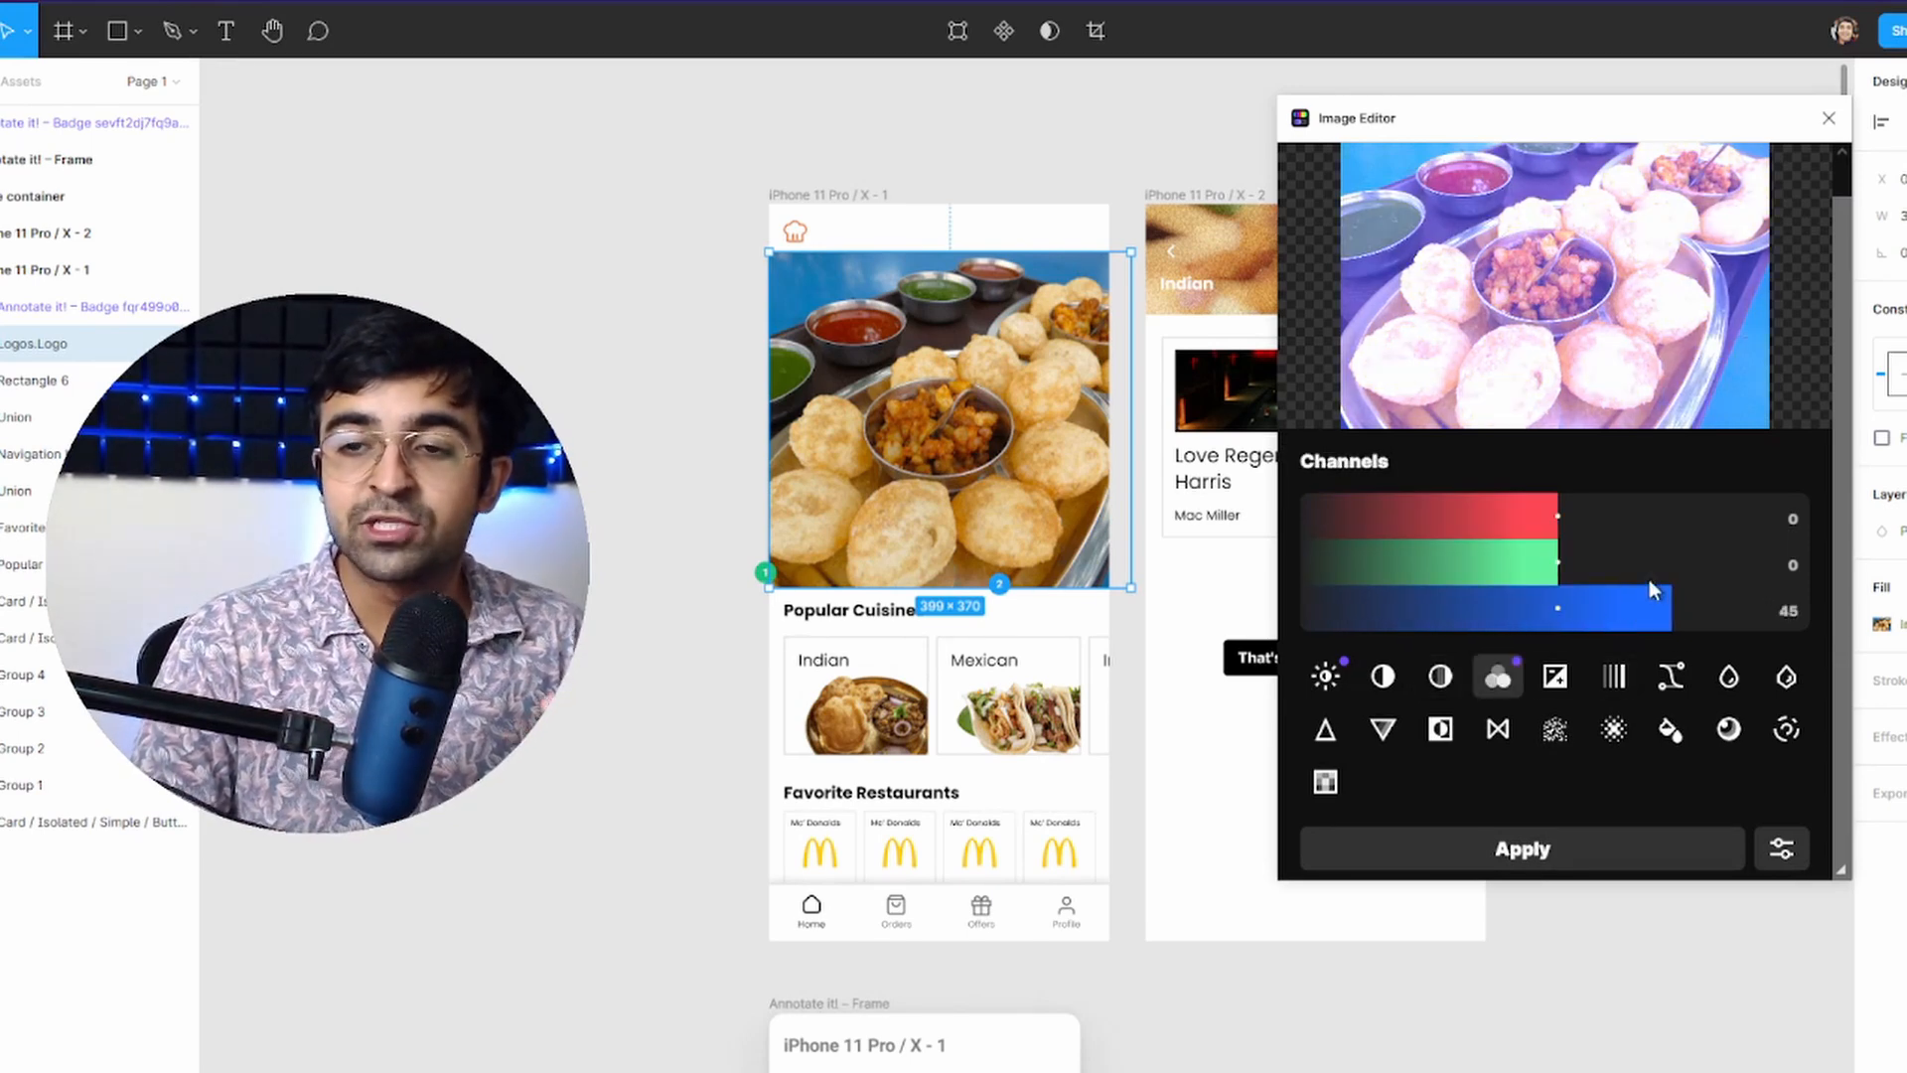
- Reshape the cover image's Curves adjustment by pulling the curve's starting handle steeply down
left_click(1555, 677)
left_click(1614, 678)
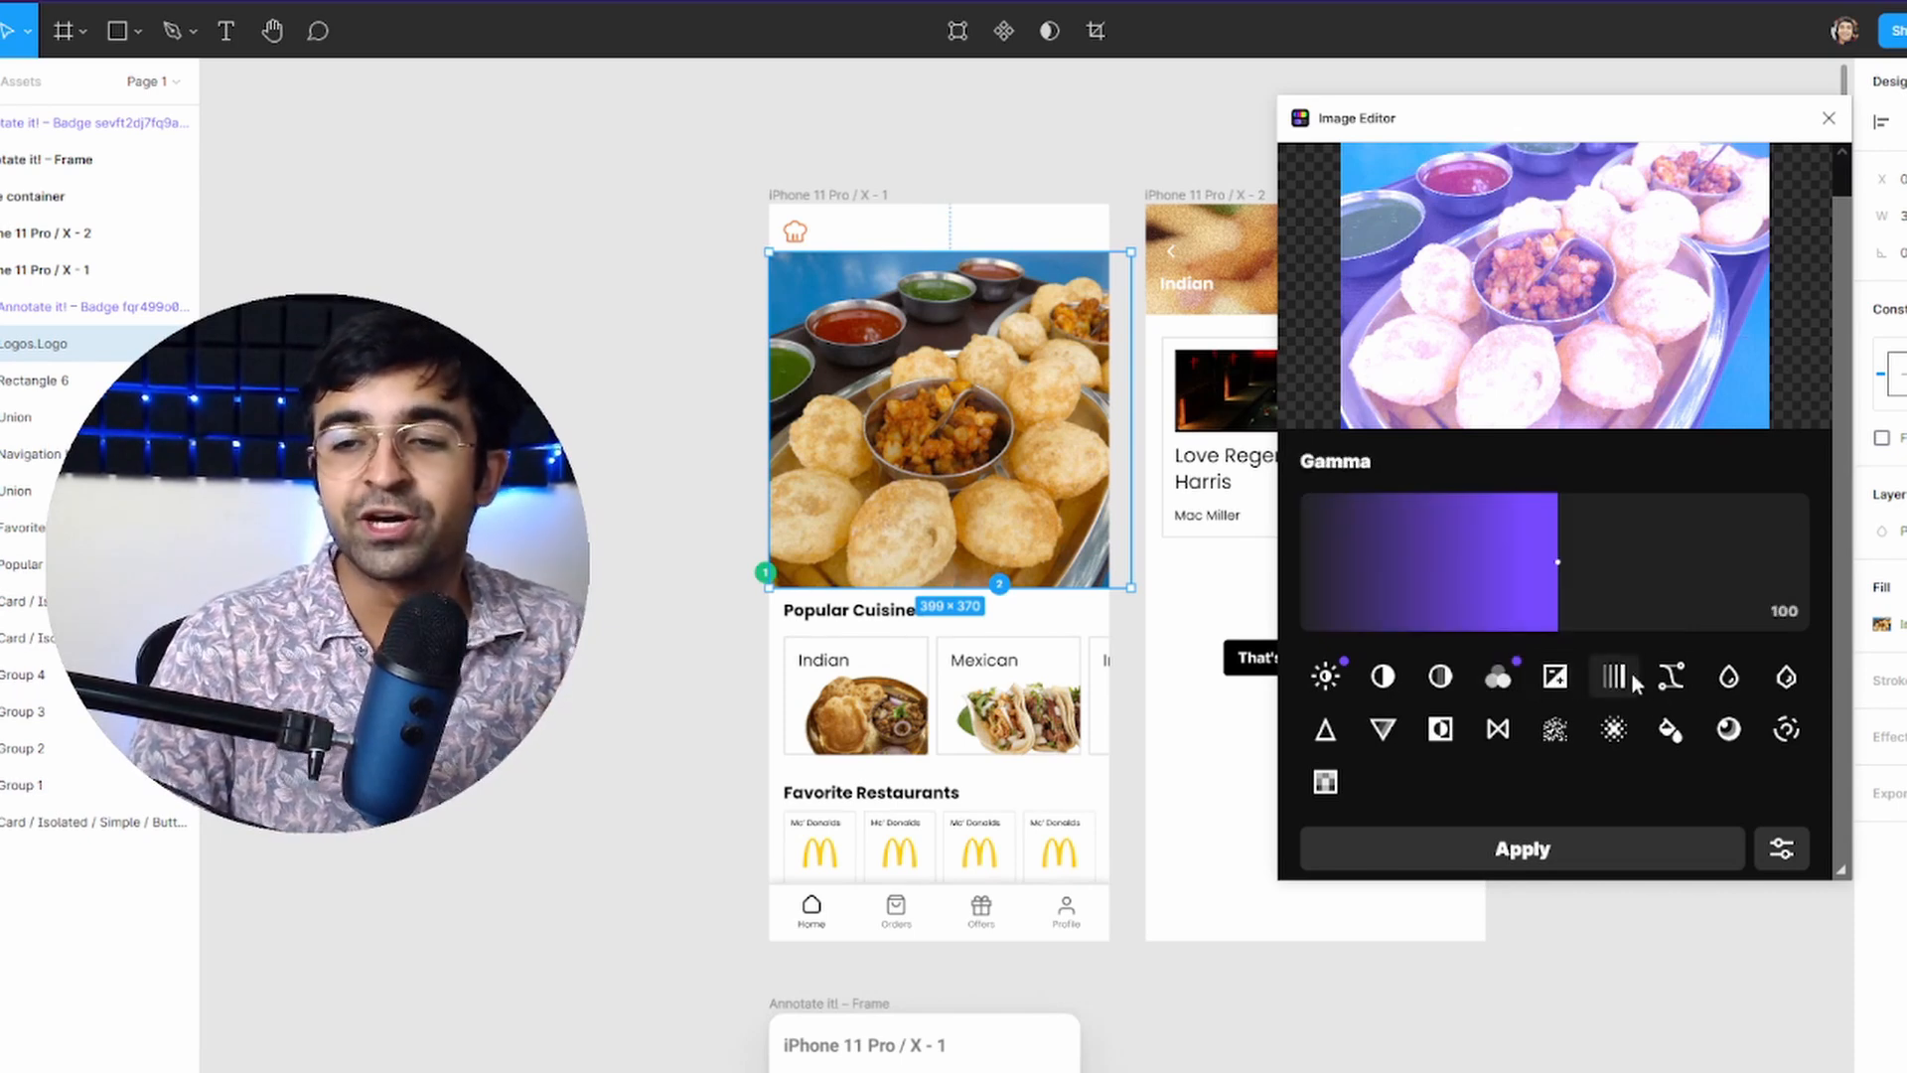
left_click(1669, 679)
left_click_drag(1311, 505, 1326, 603)
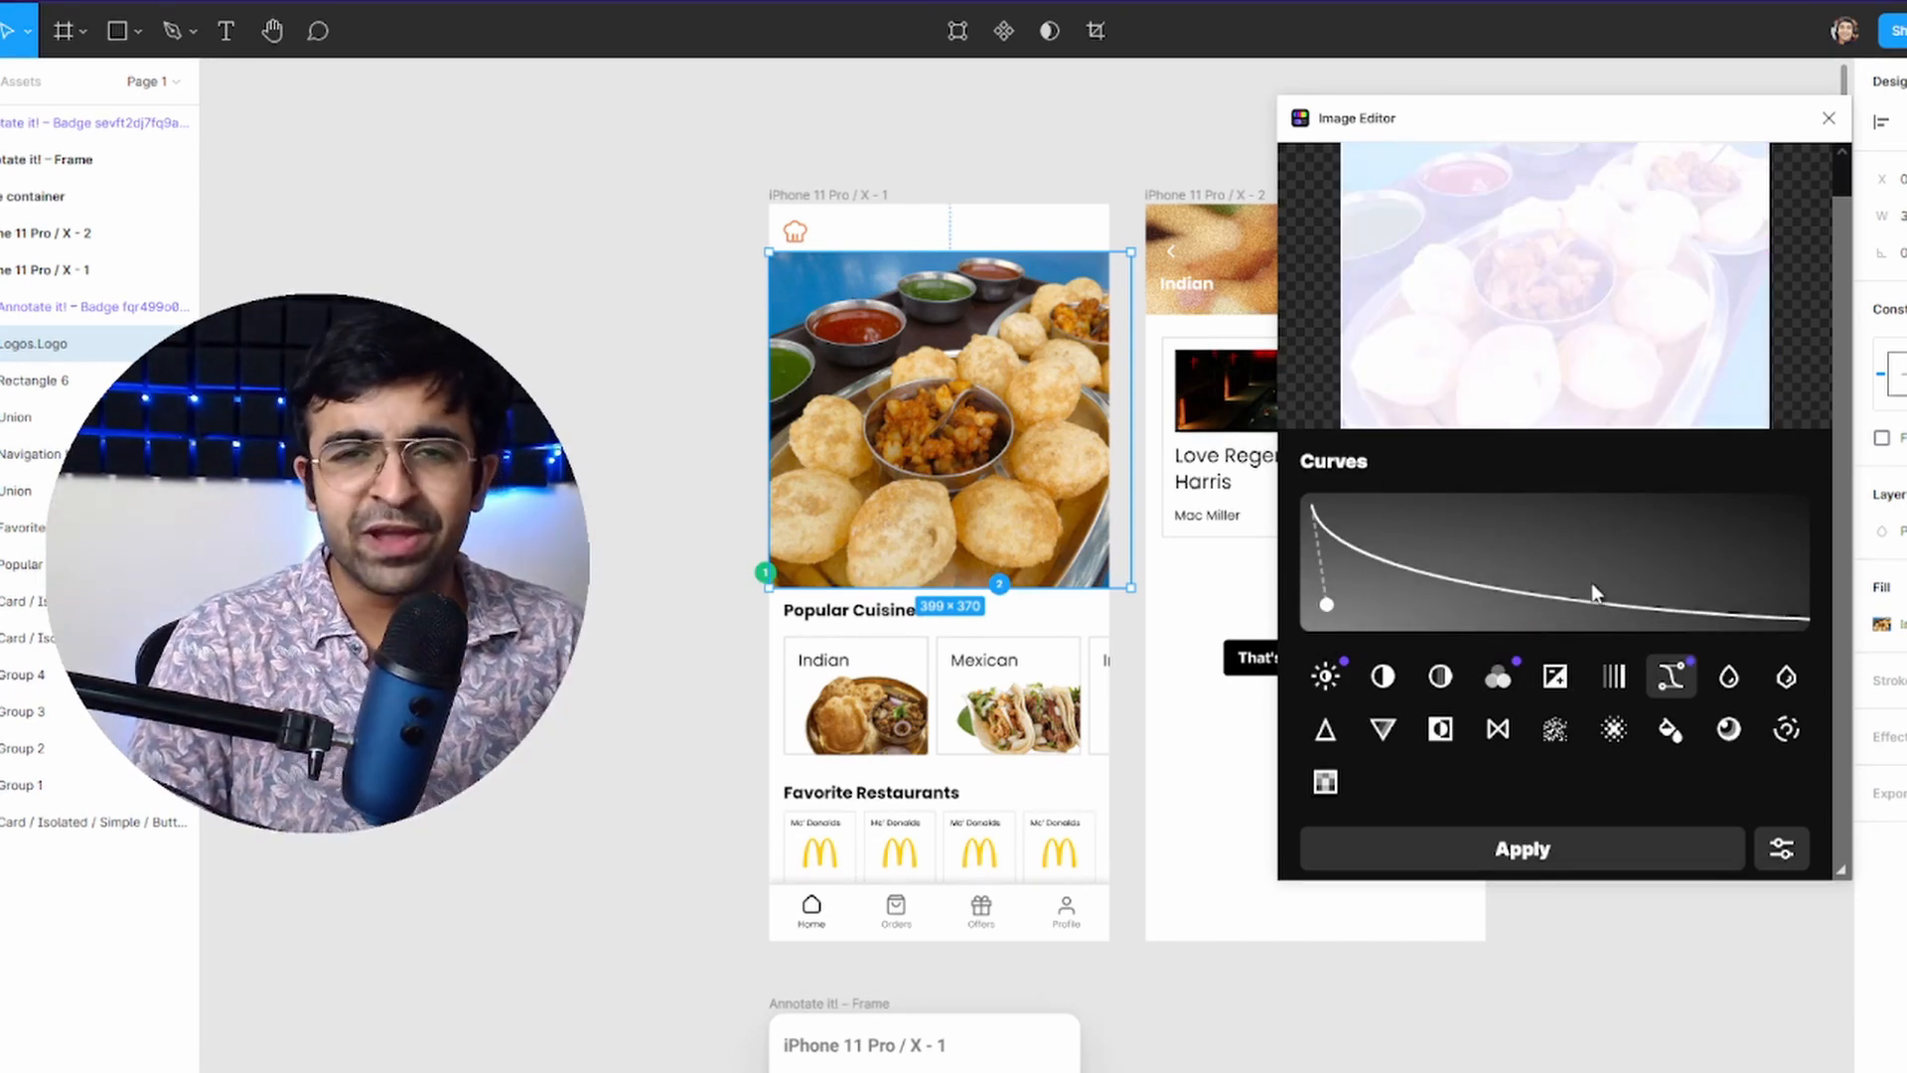
- Switch to the Pixilate effect and increase its pixelation amount for the cover image
left_click(1785, 733)
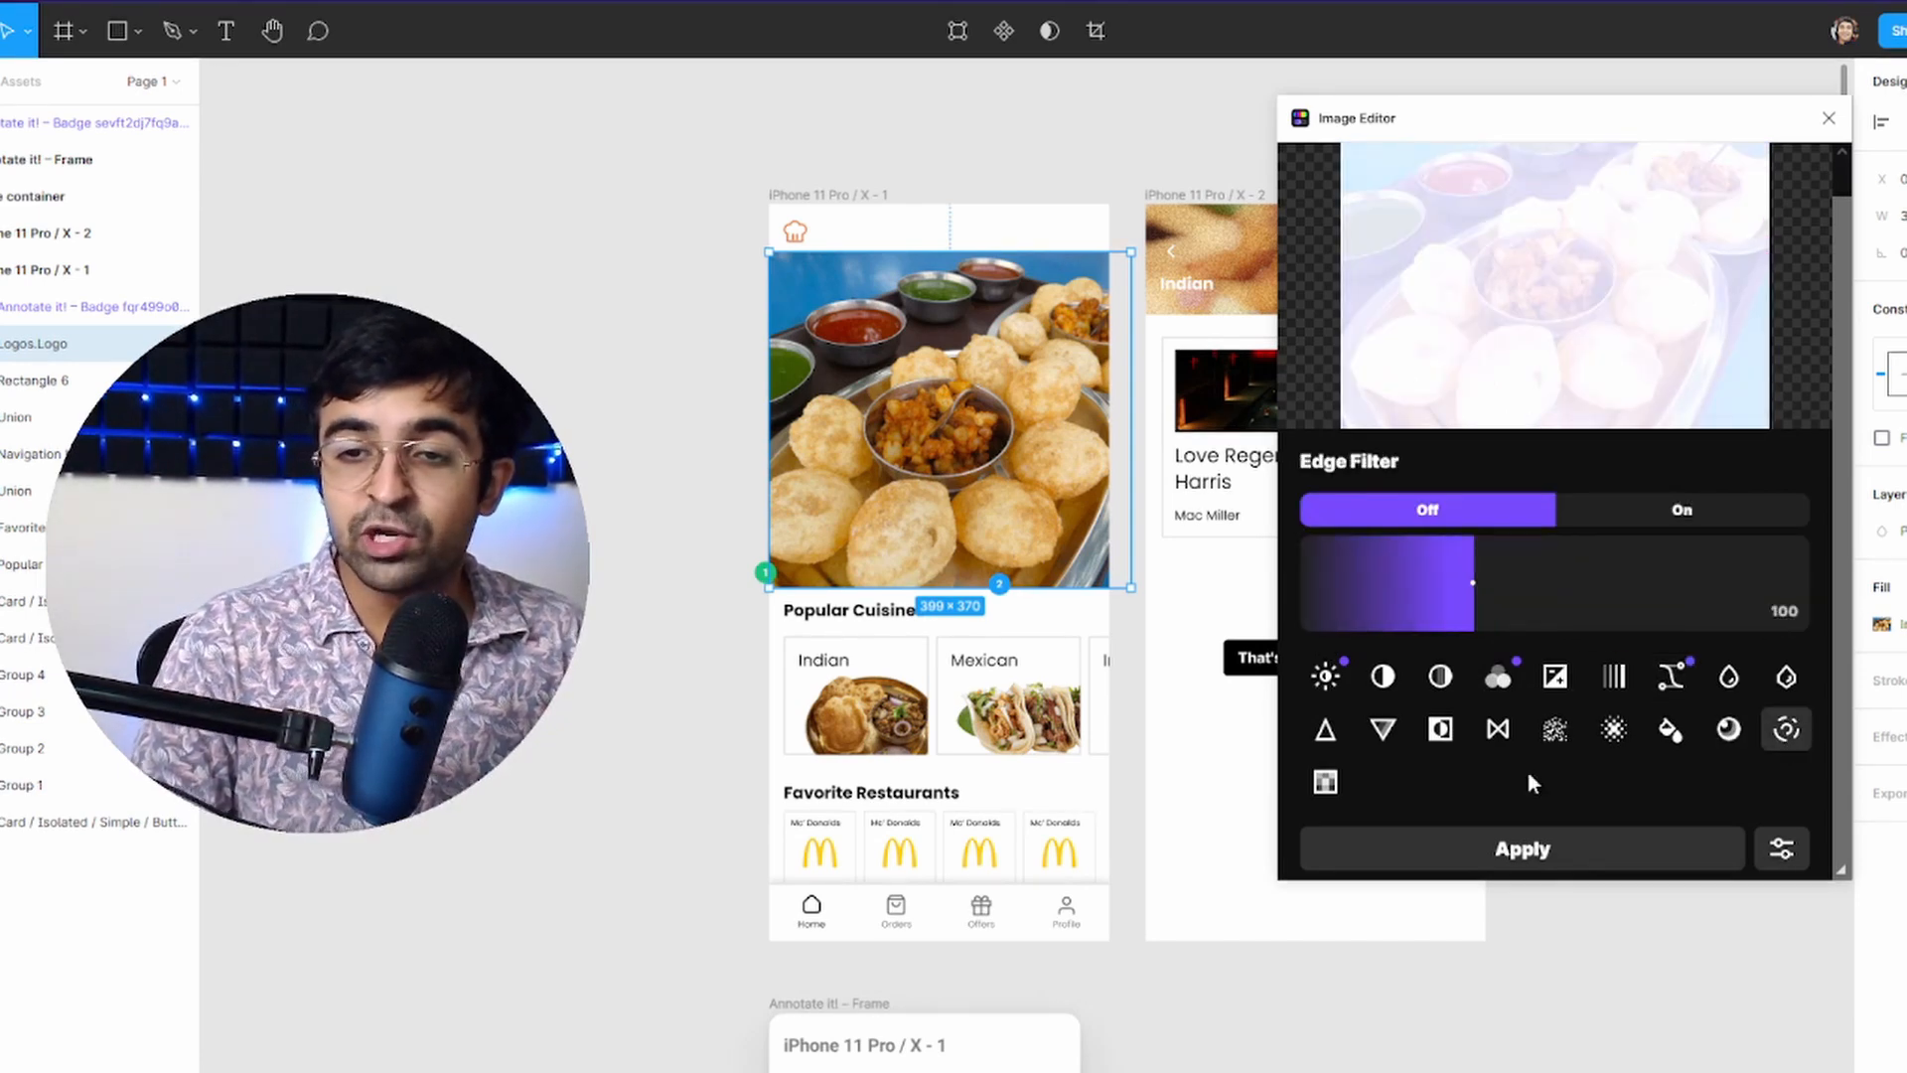
left_click(1328, 781)
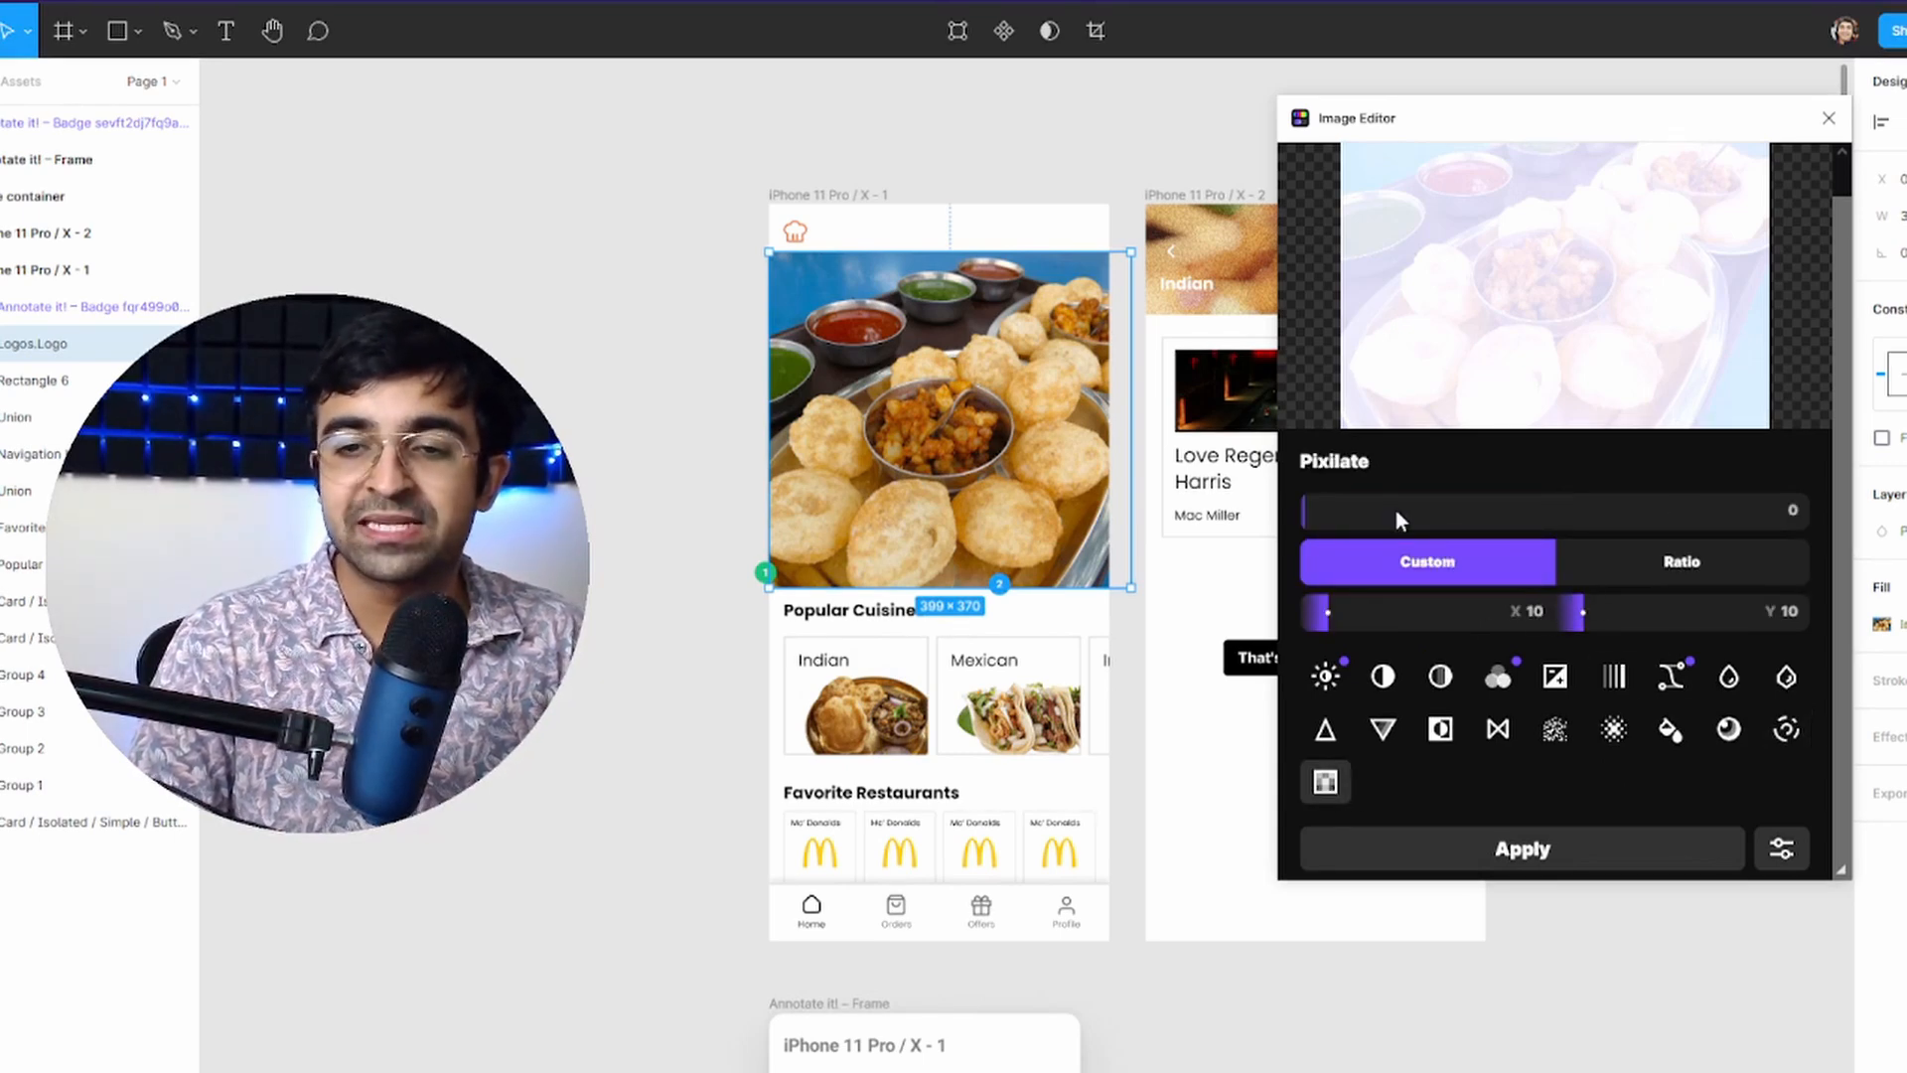
left_click_drag(1405, 522, 1574, 510)
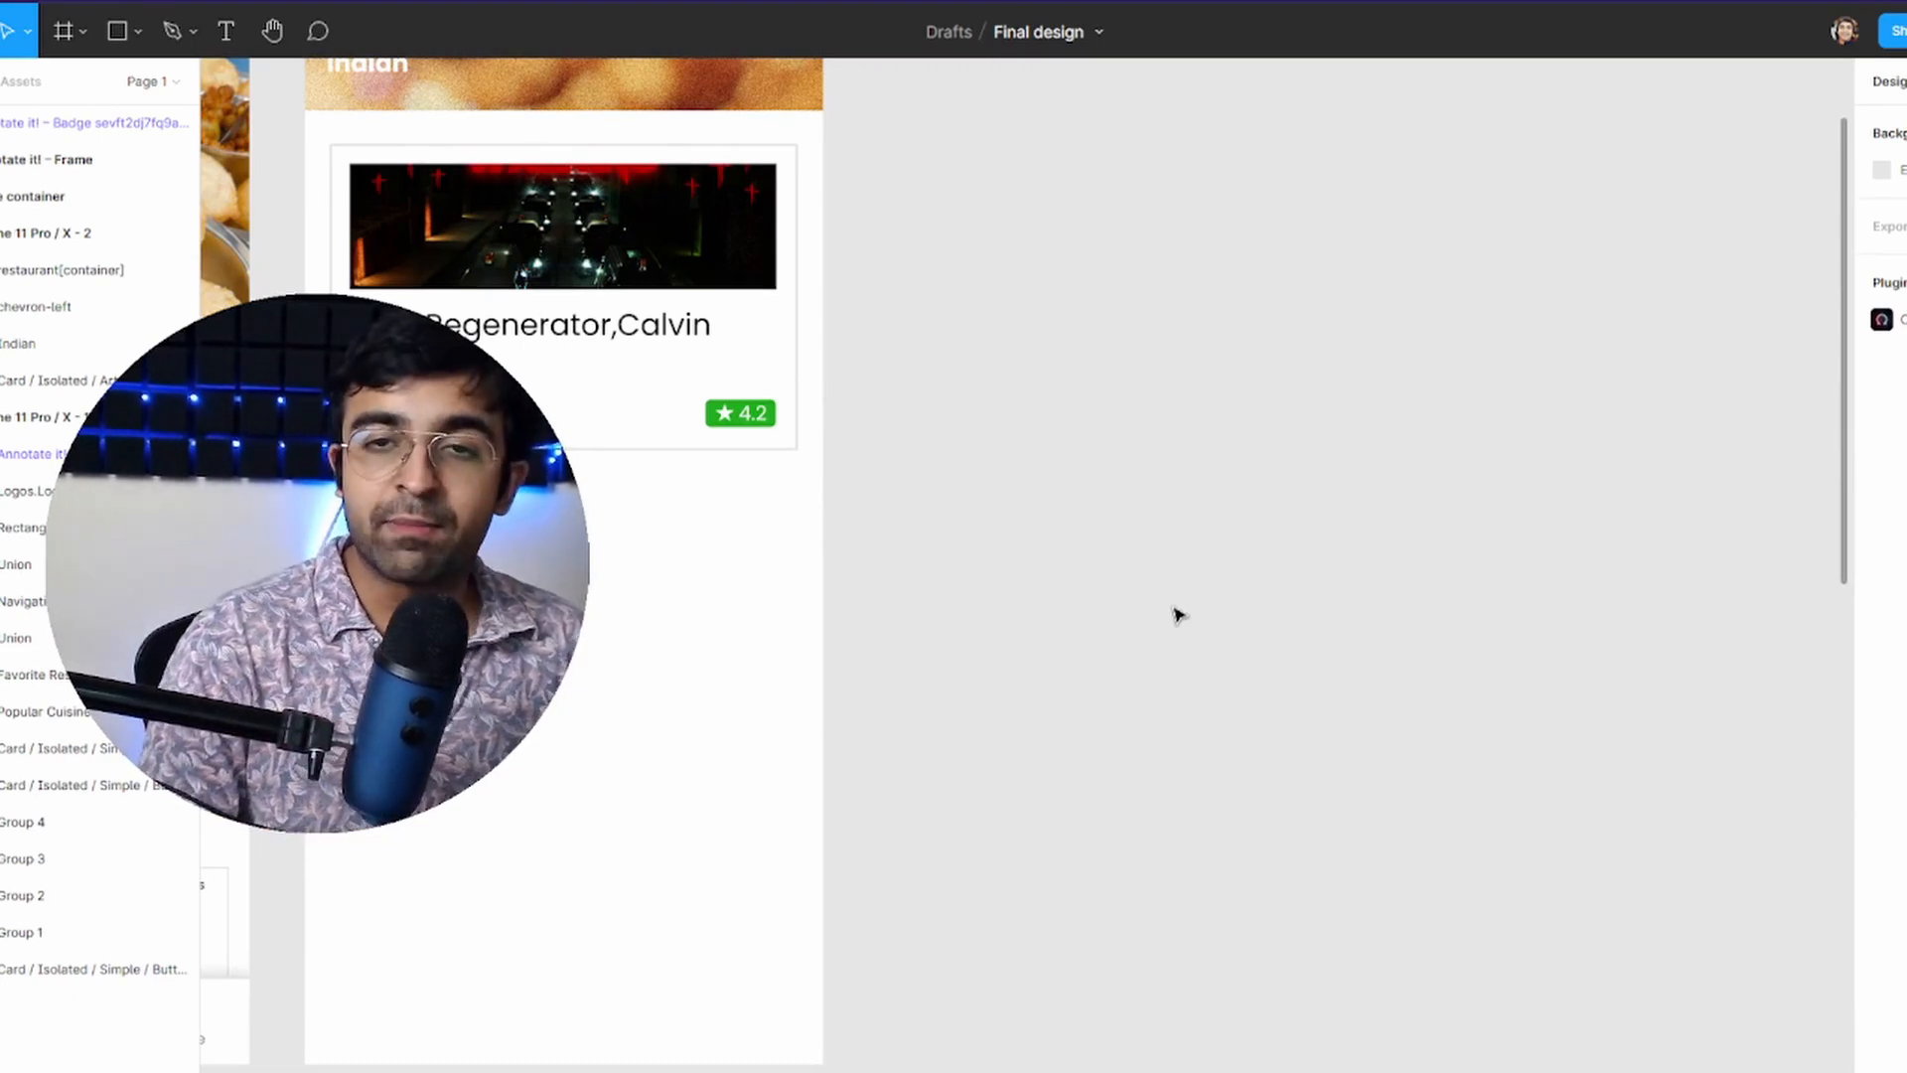
- Find and run the Handy Components plugin
key("ctrl+slash")
type("handy co")
left_click(928, 227)
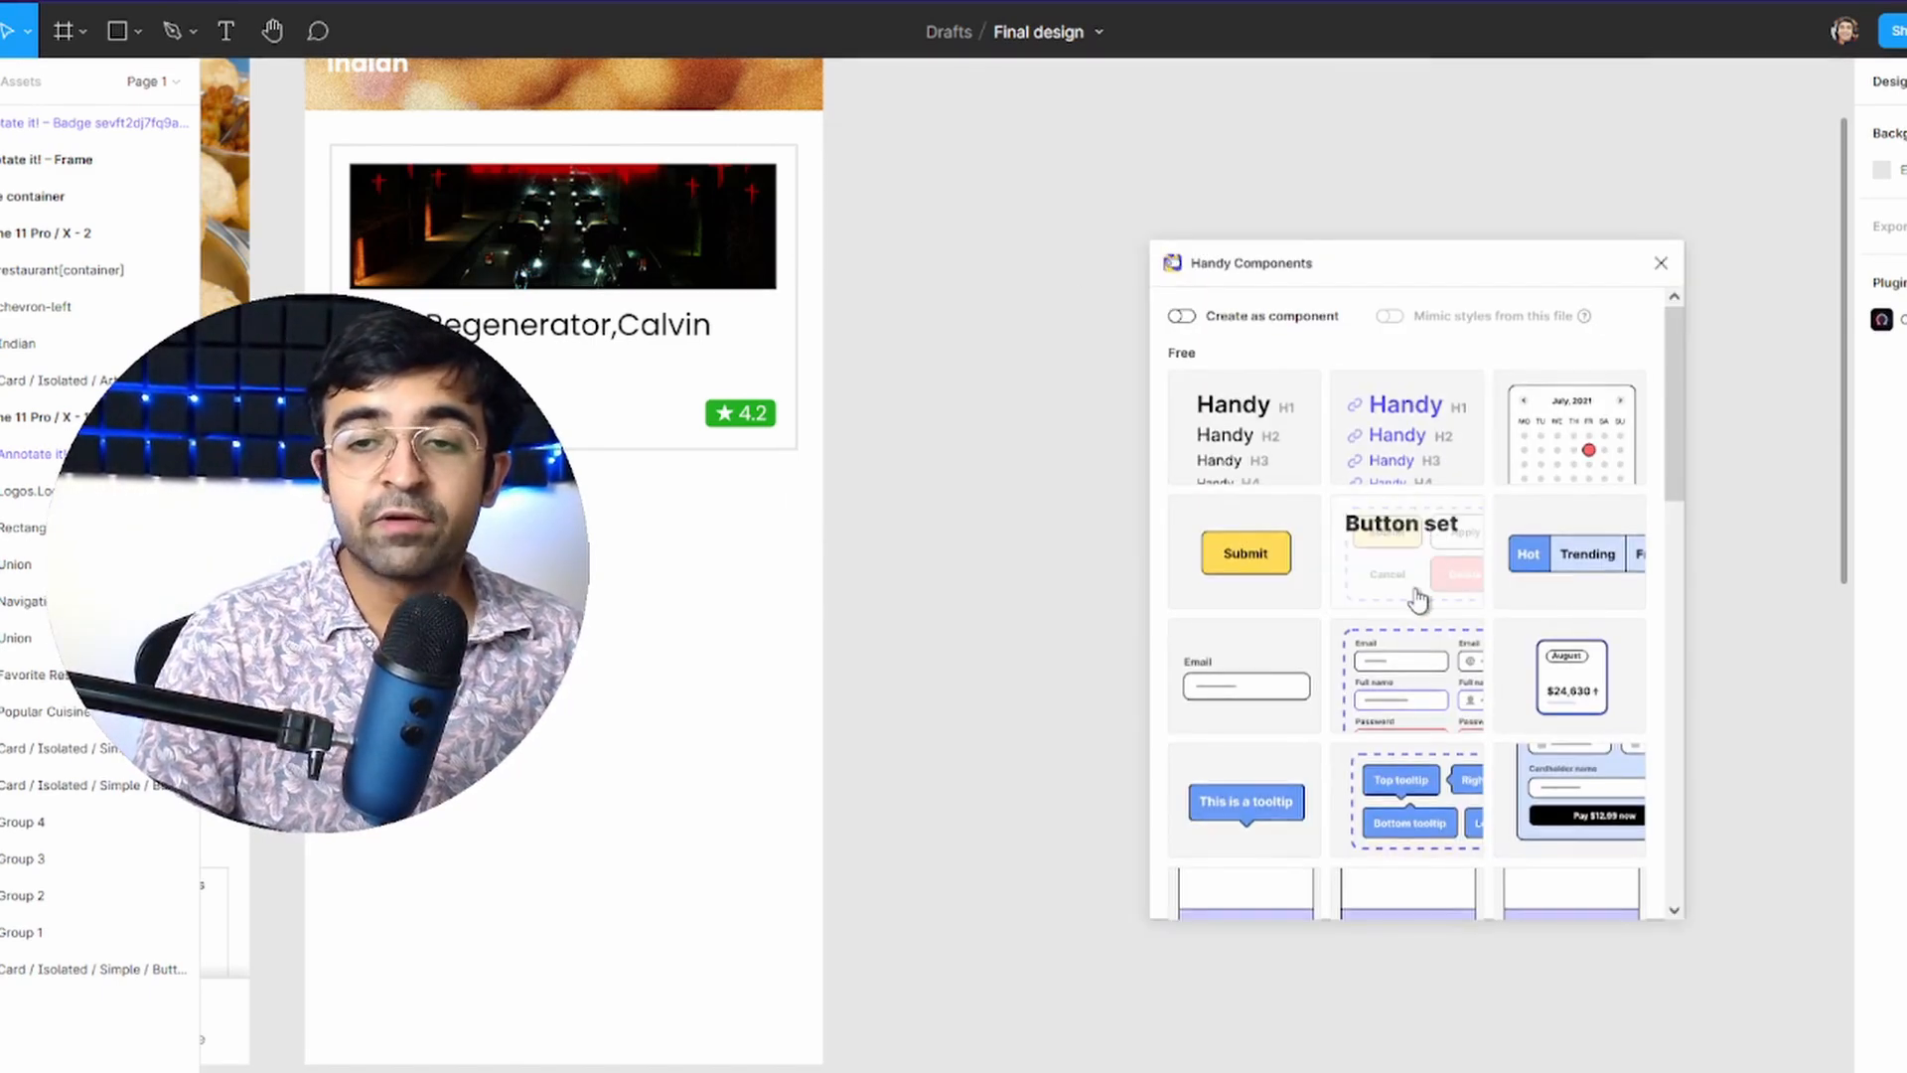
- Browse the free components and insert the calendar onto the canvas
scroll(1384, 608, "down", 2)
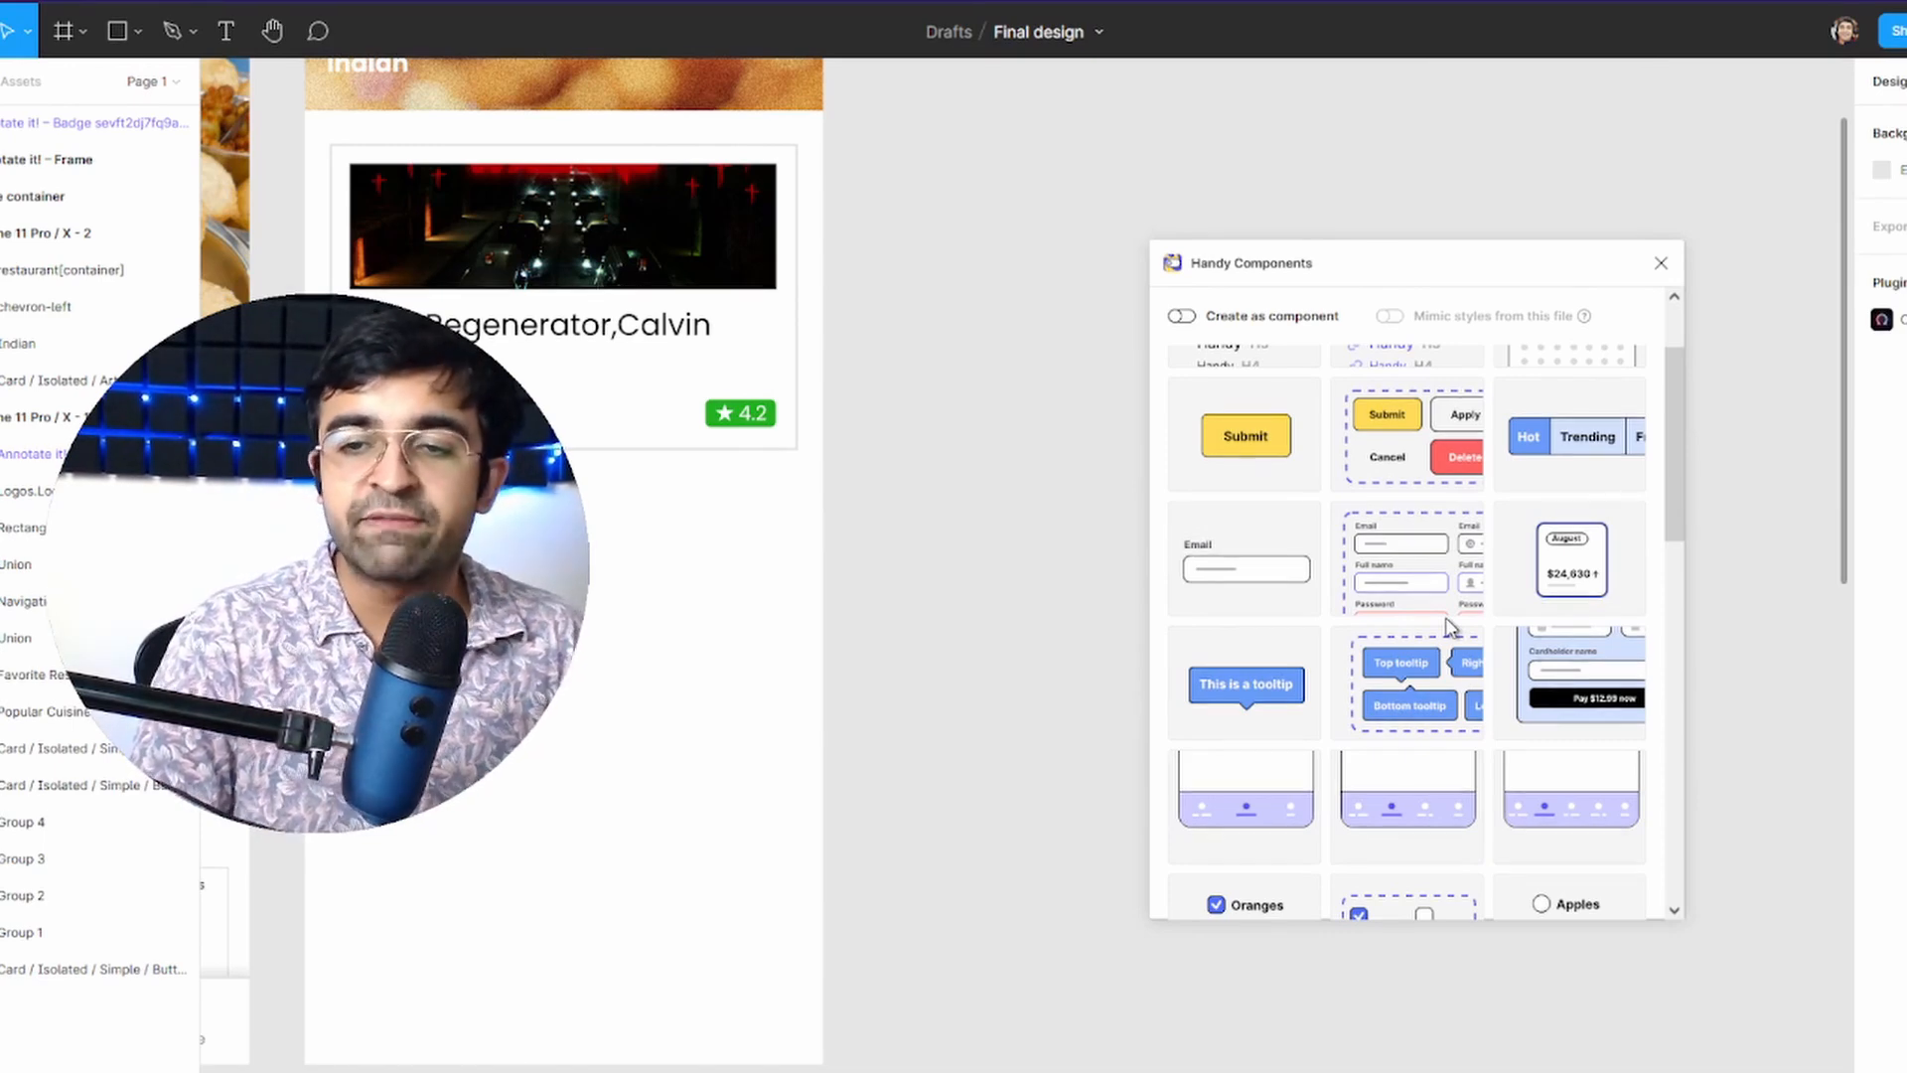
scroll(1450, 625, "down", 2)
scroll(1440, 634, "up", 1)
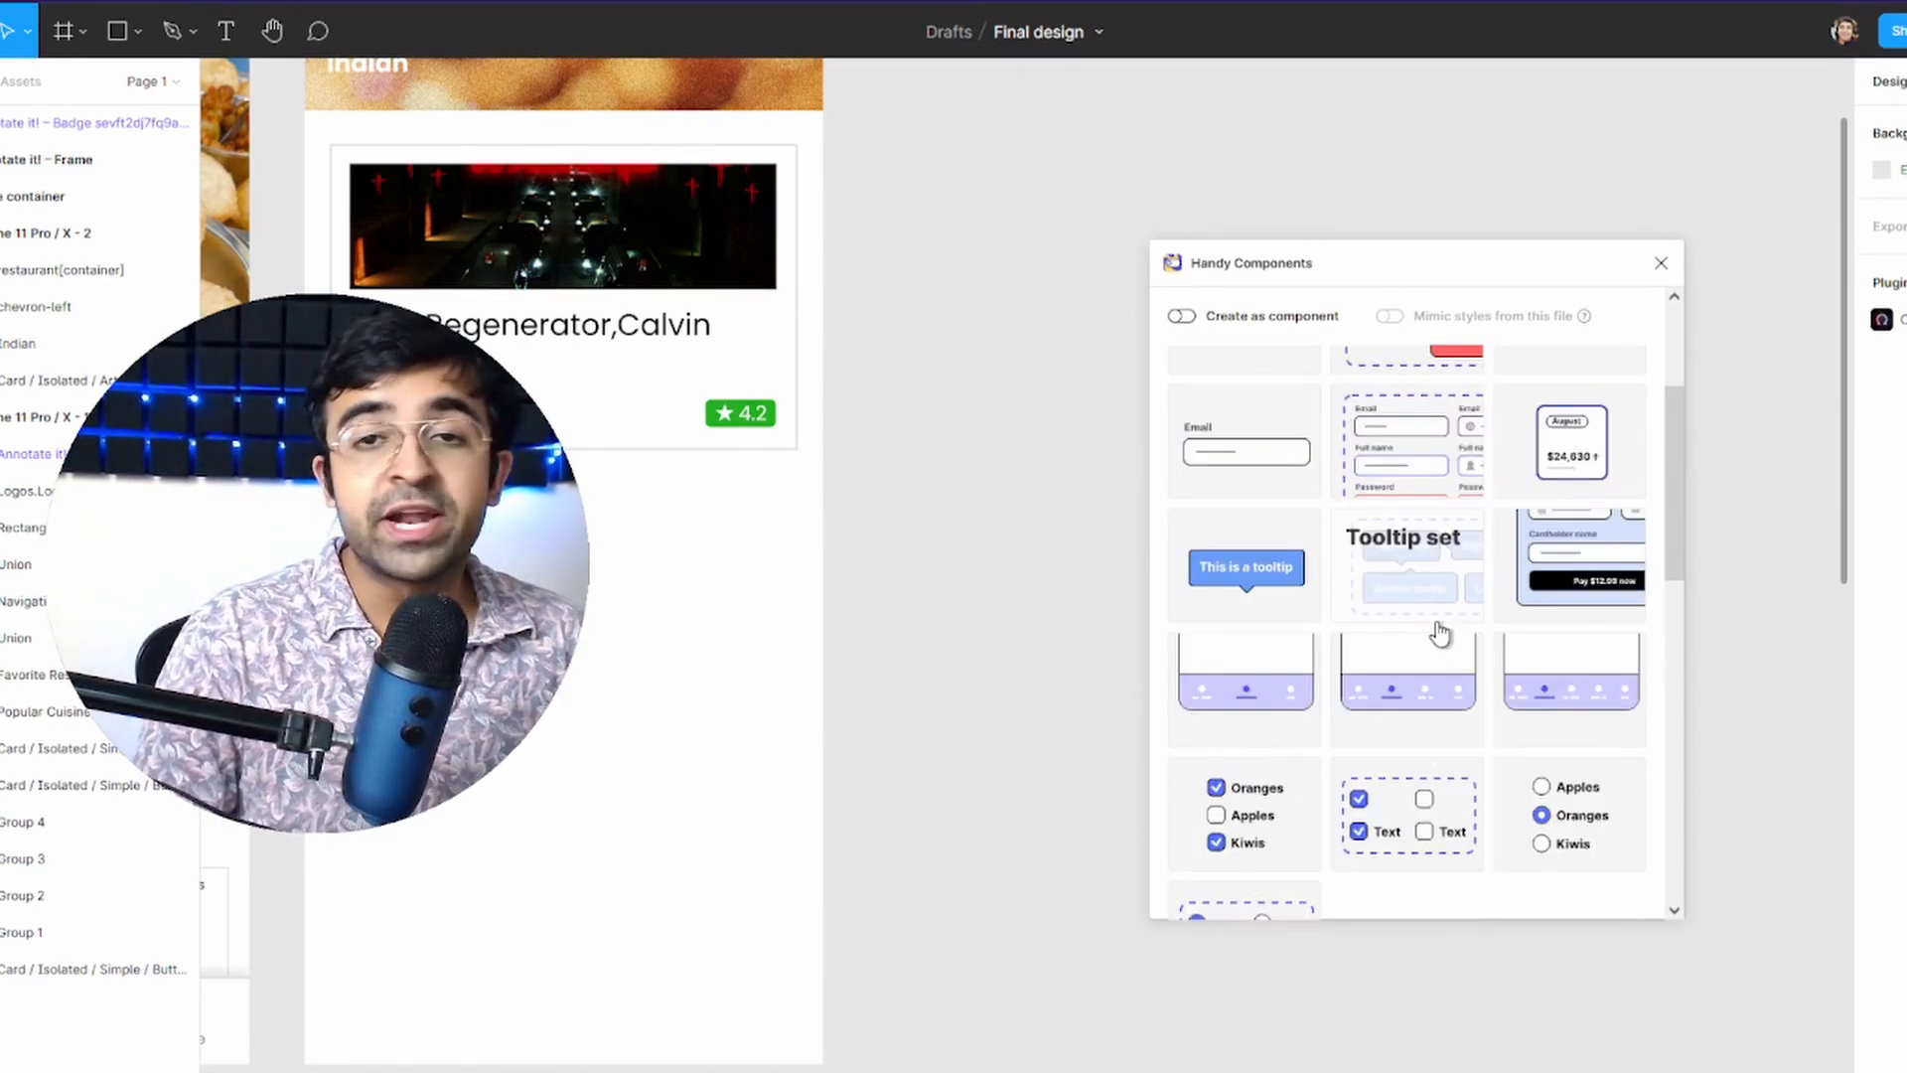
scroll(1440, 634, "up", 3)
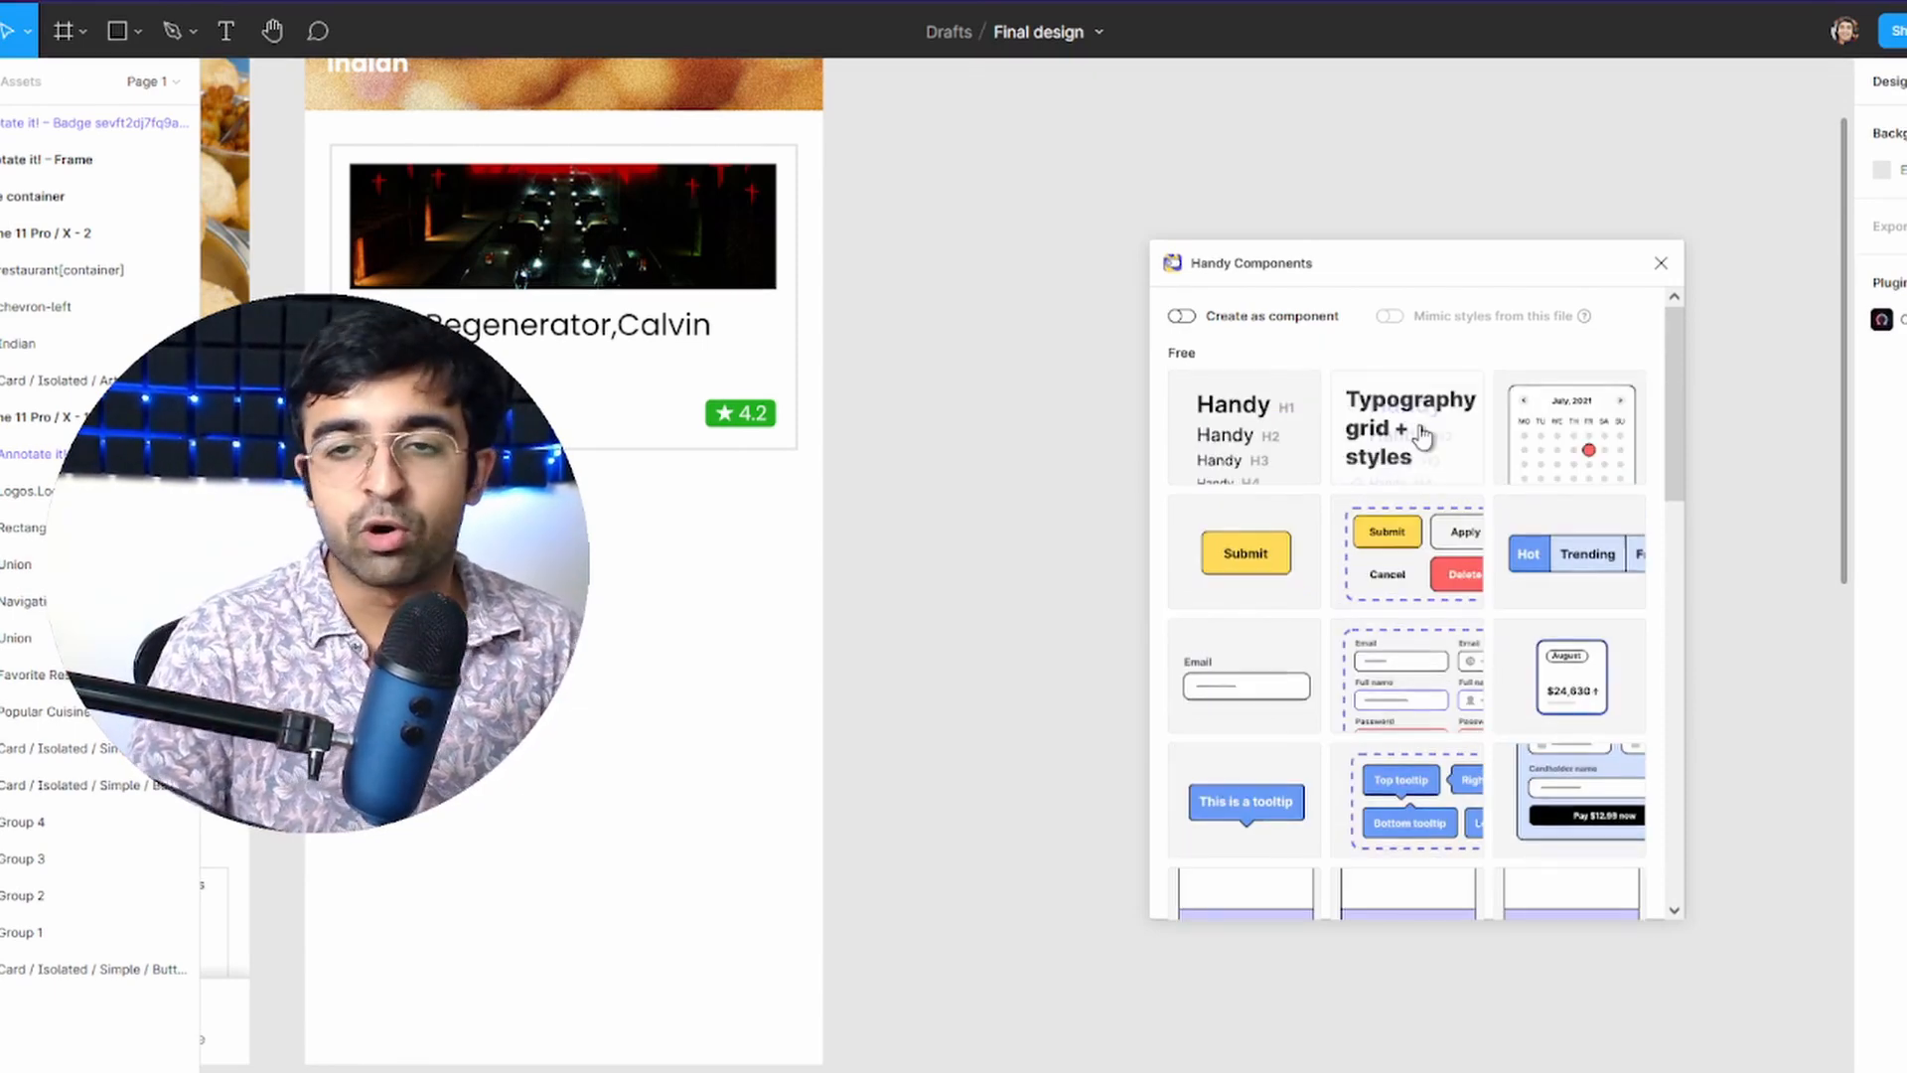
left_click(1600, 455)
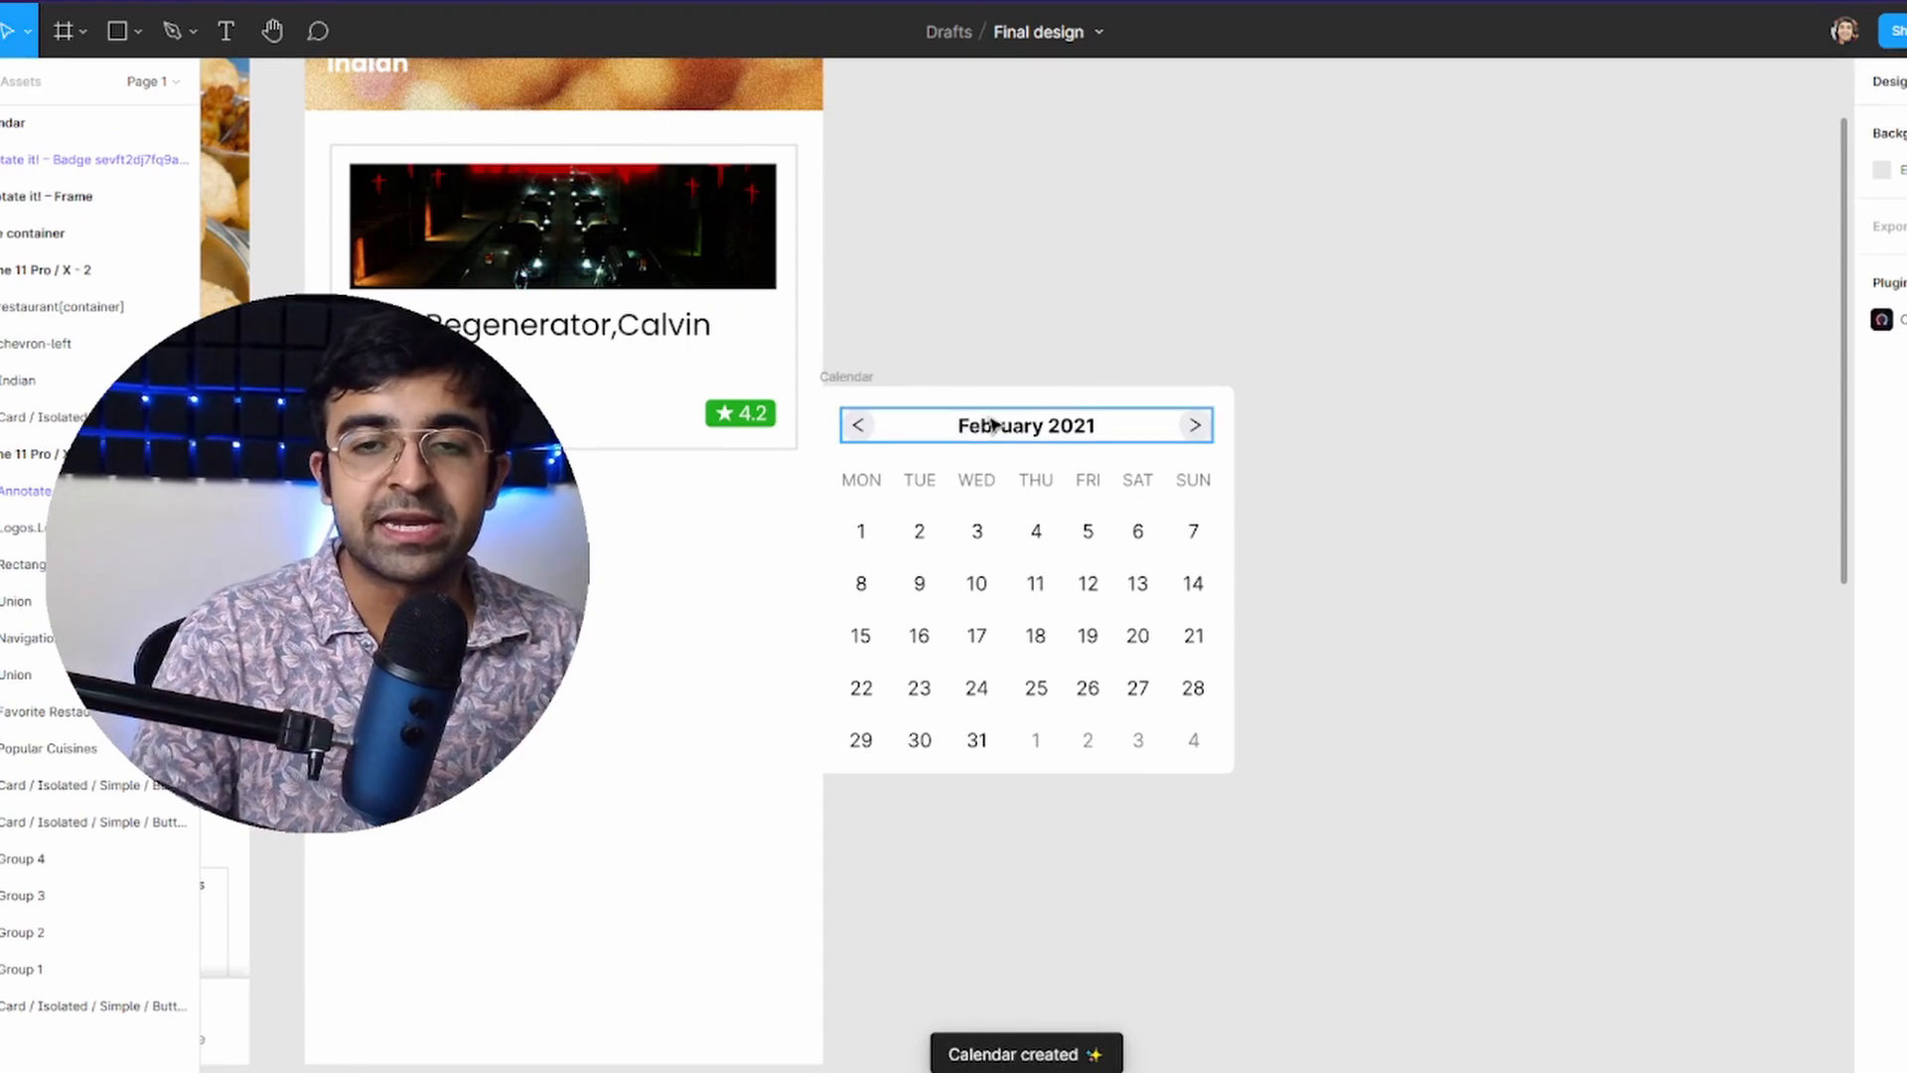
- Move the calendar into the iPhone 11 Pro / X - 2 frame, centred below the restaurant card, and check that its dates are individually selectable
left_click_drag(846, 389, 382, 486)
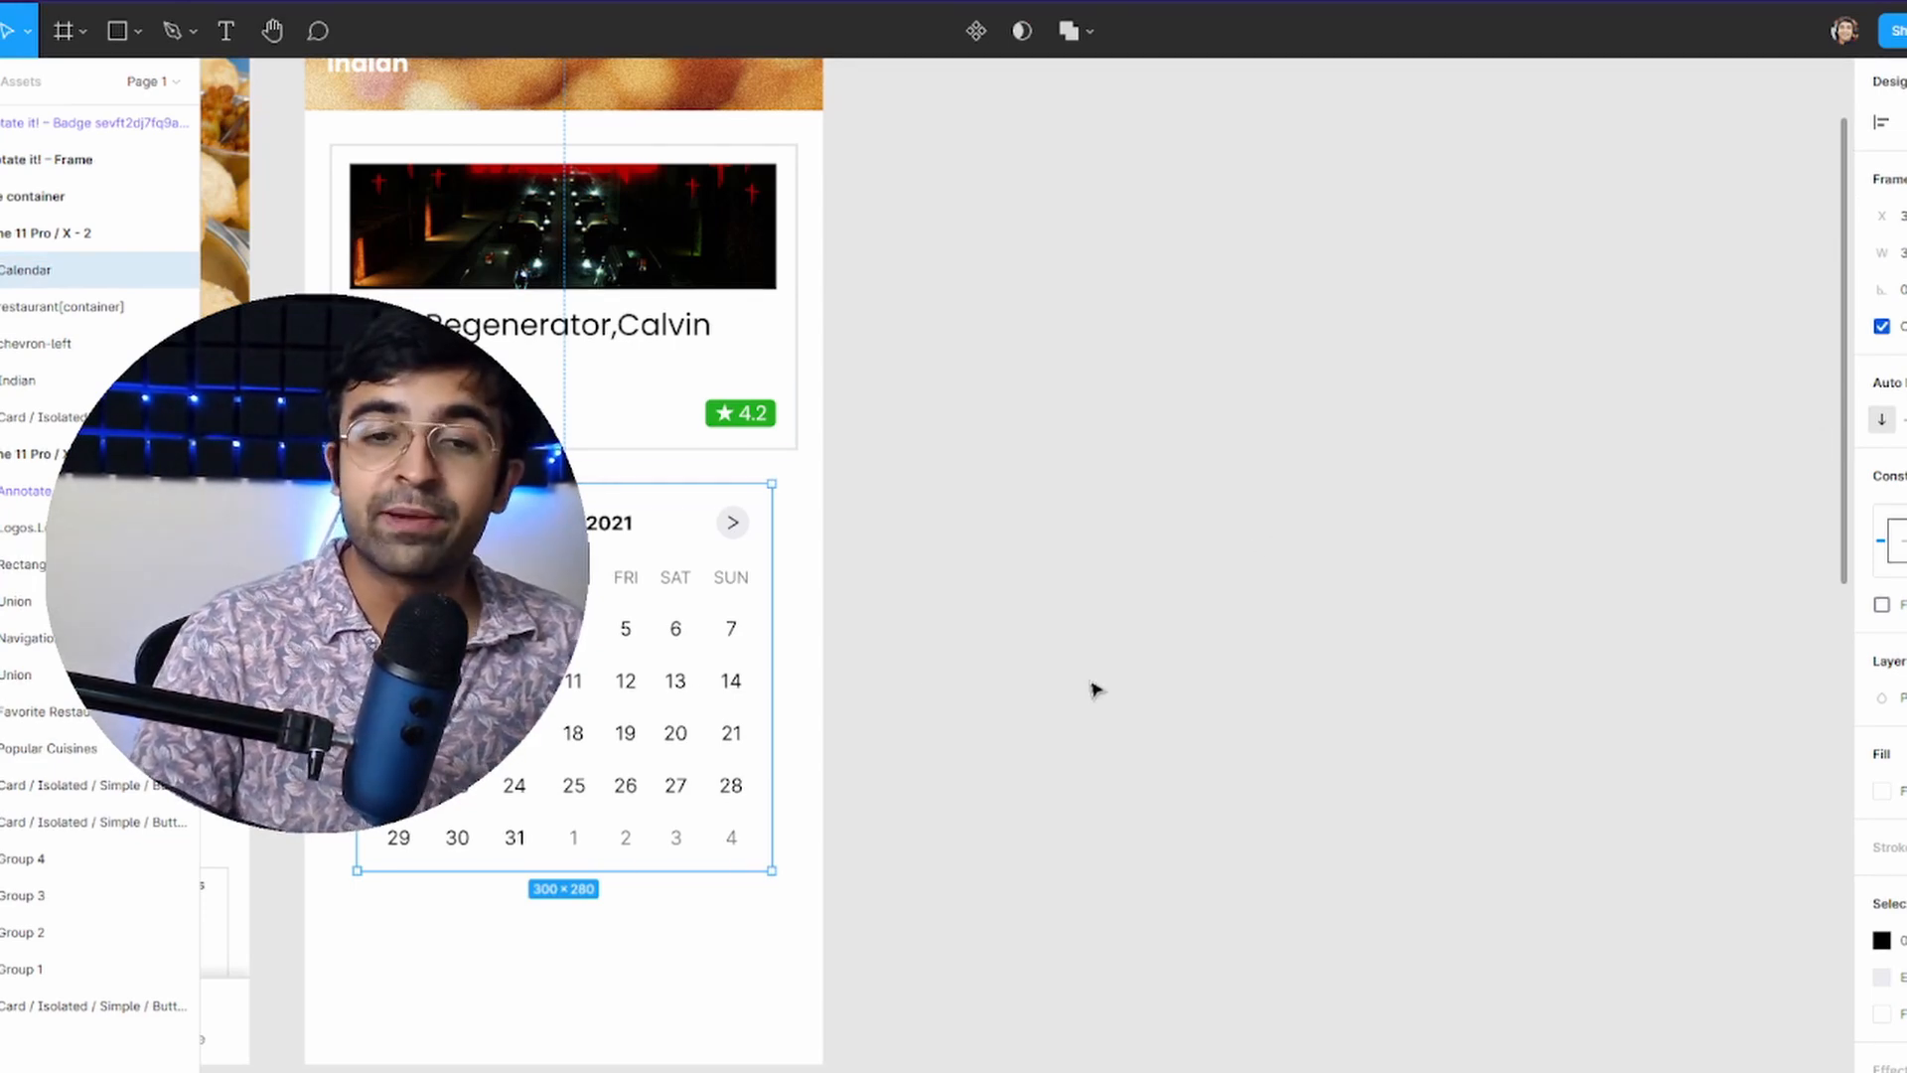
double_click(578, 647)
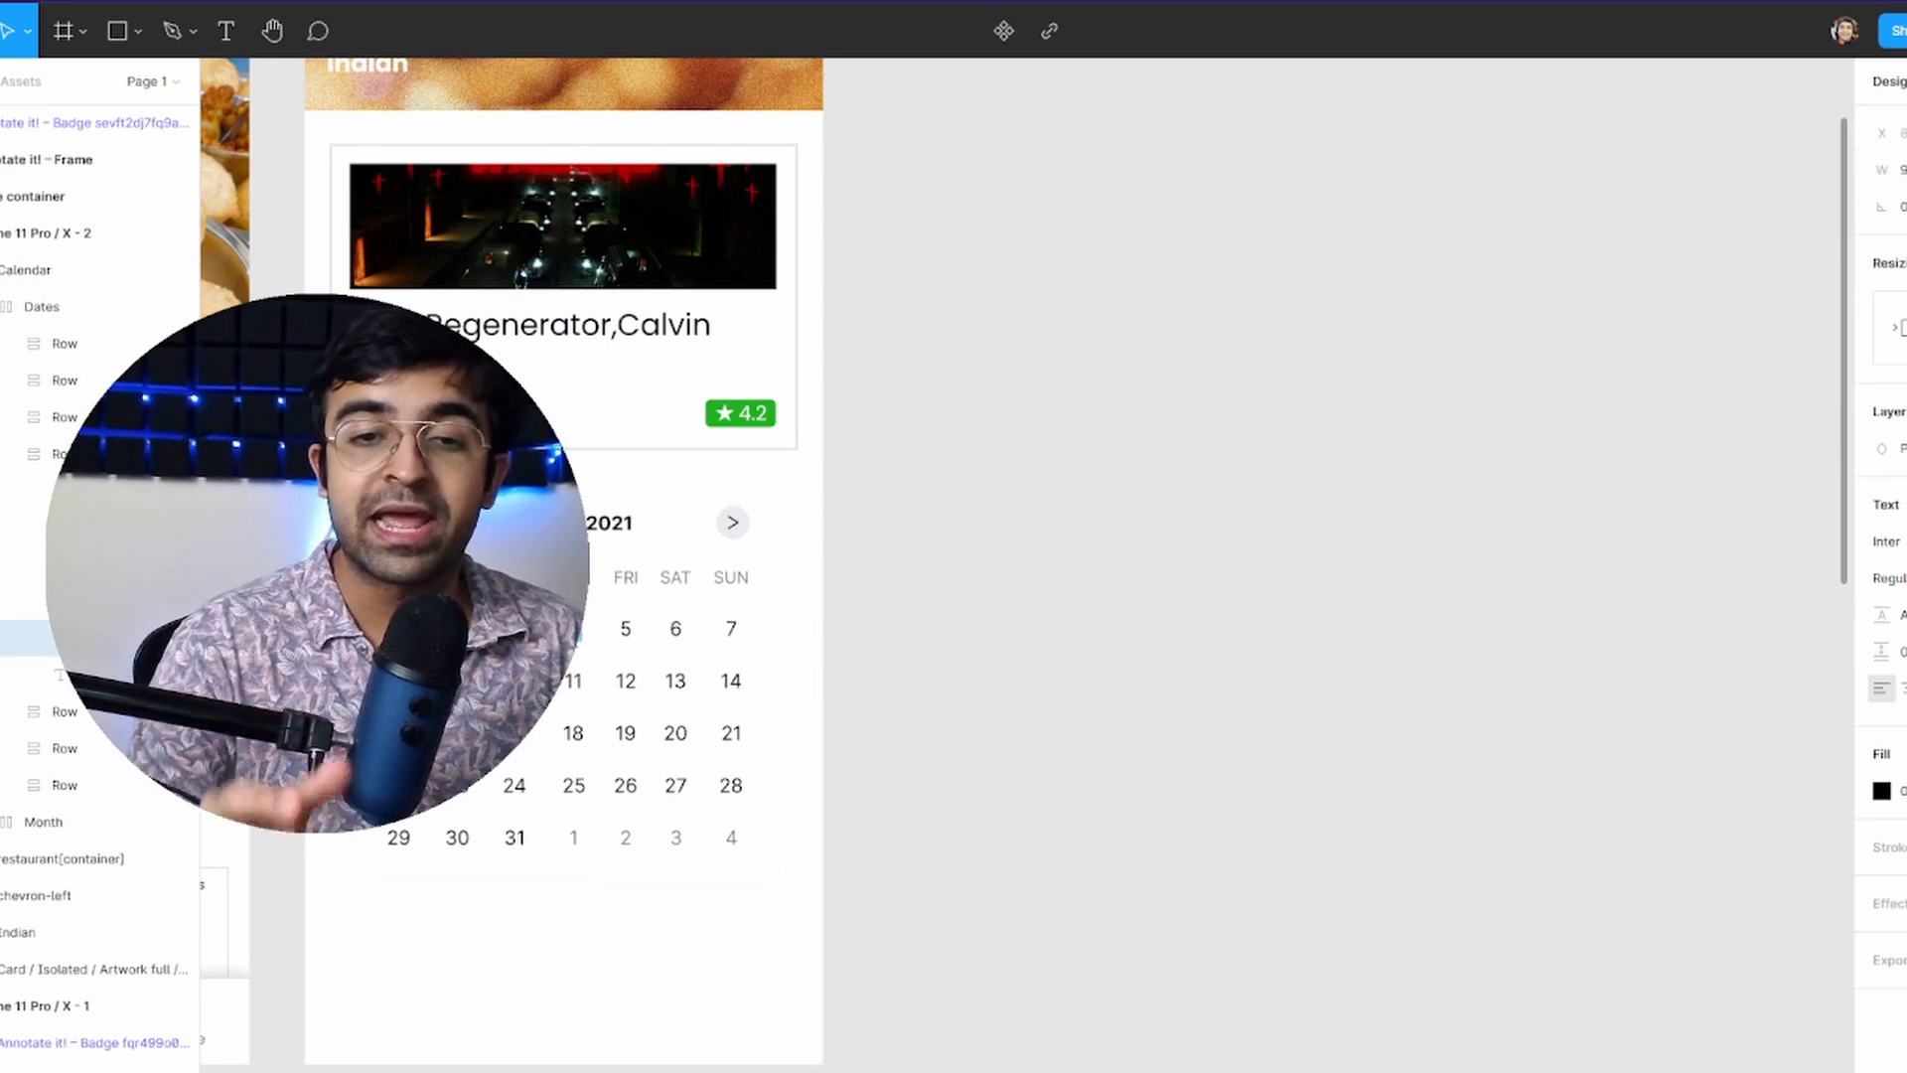
left_click(878, 228)
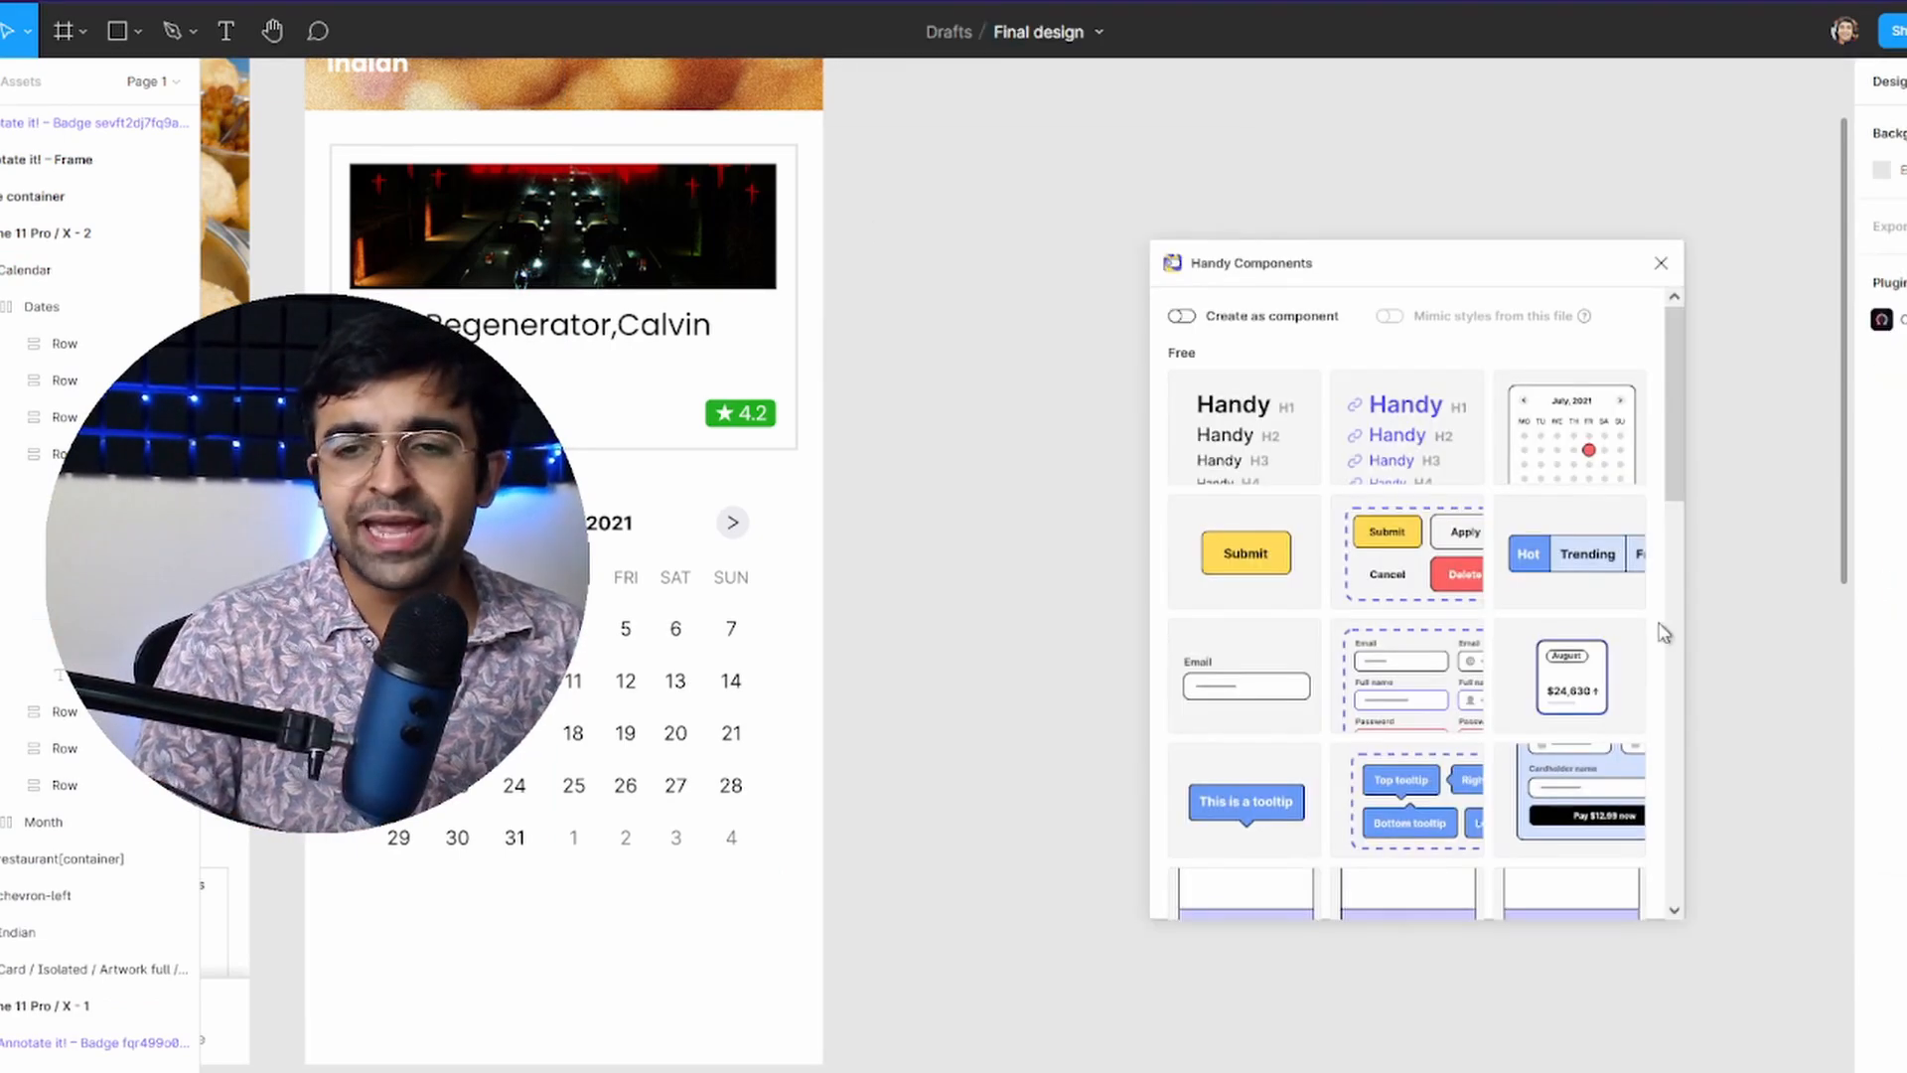
- Enable Create as component, insert the single button from Handy Components, and place it below the calendar
left_click(1180, 316)
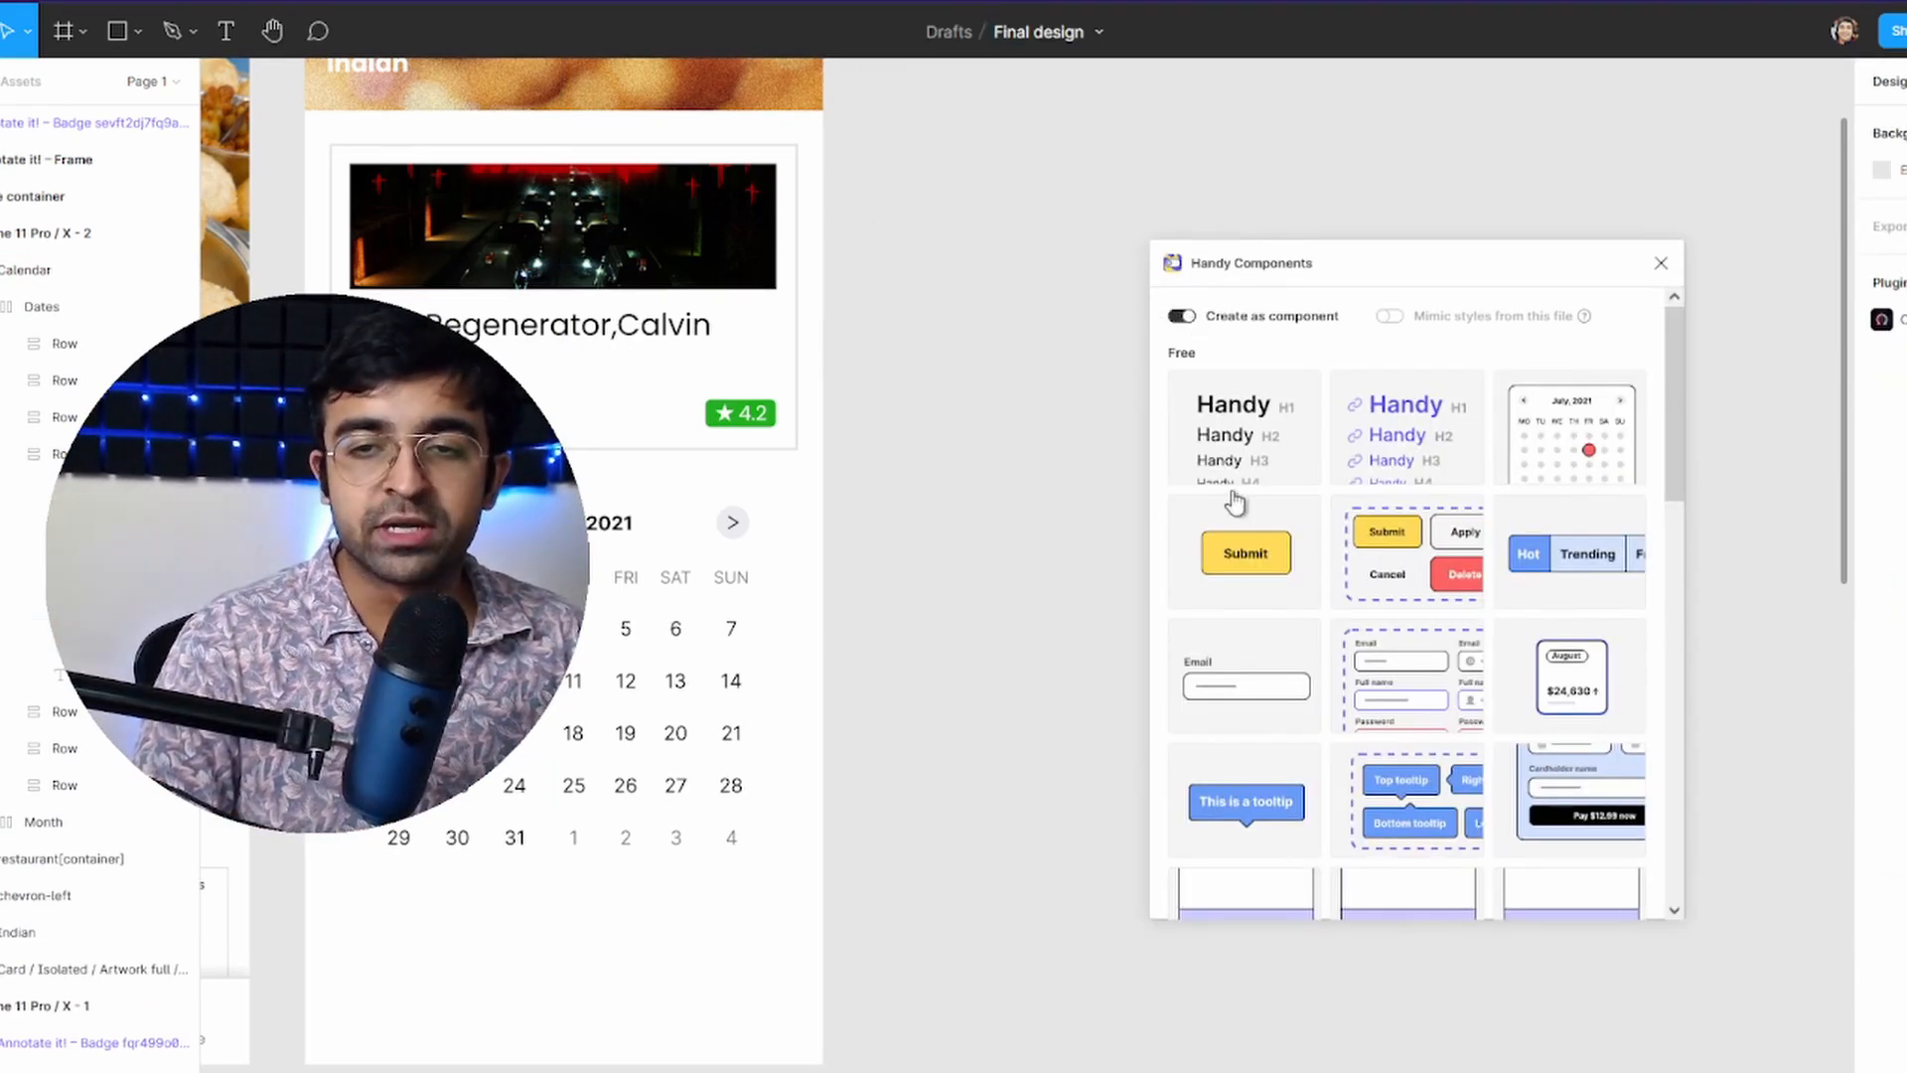
left_click(1280, 584)
left_click_drag(998, 537, 481, 956)
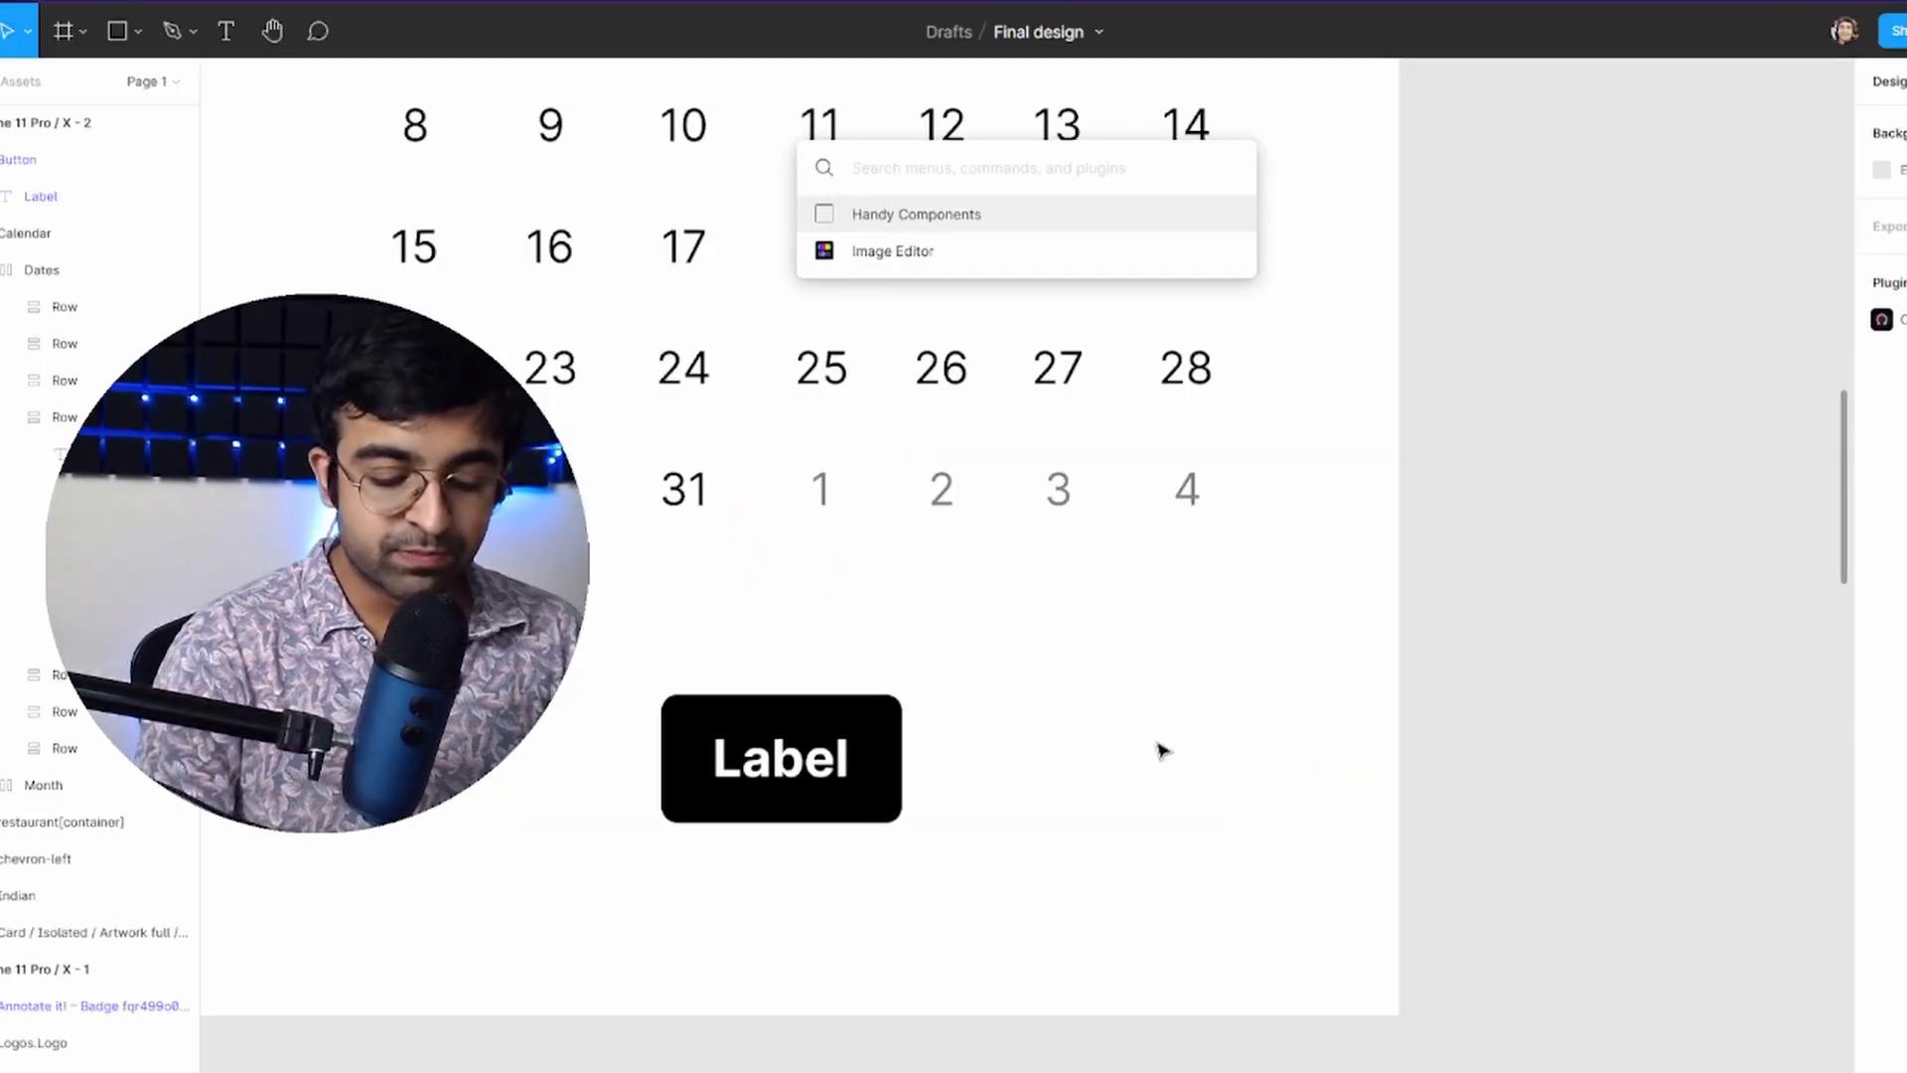
- Find and run the Ghost UXWriter plugin, and select the text layer inside the Label button
type("ghost")
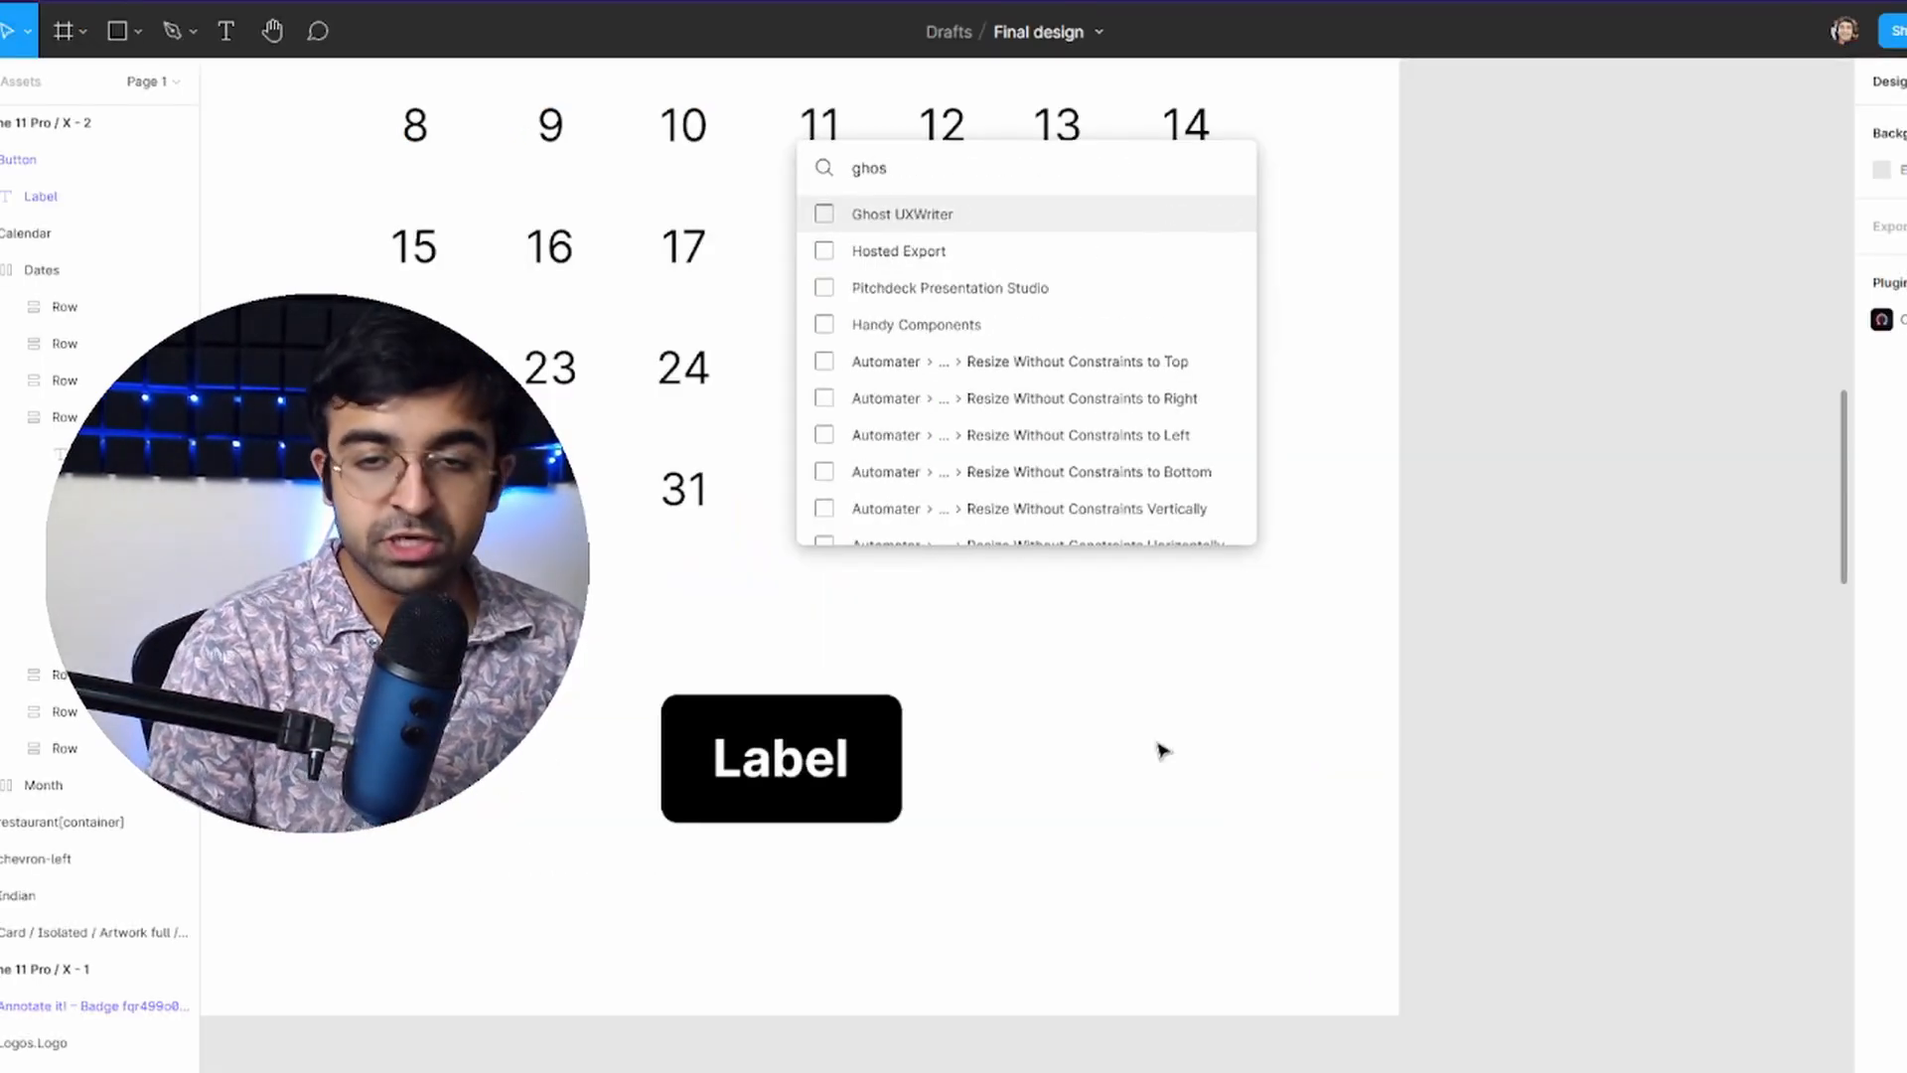
left_click(908, 219)
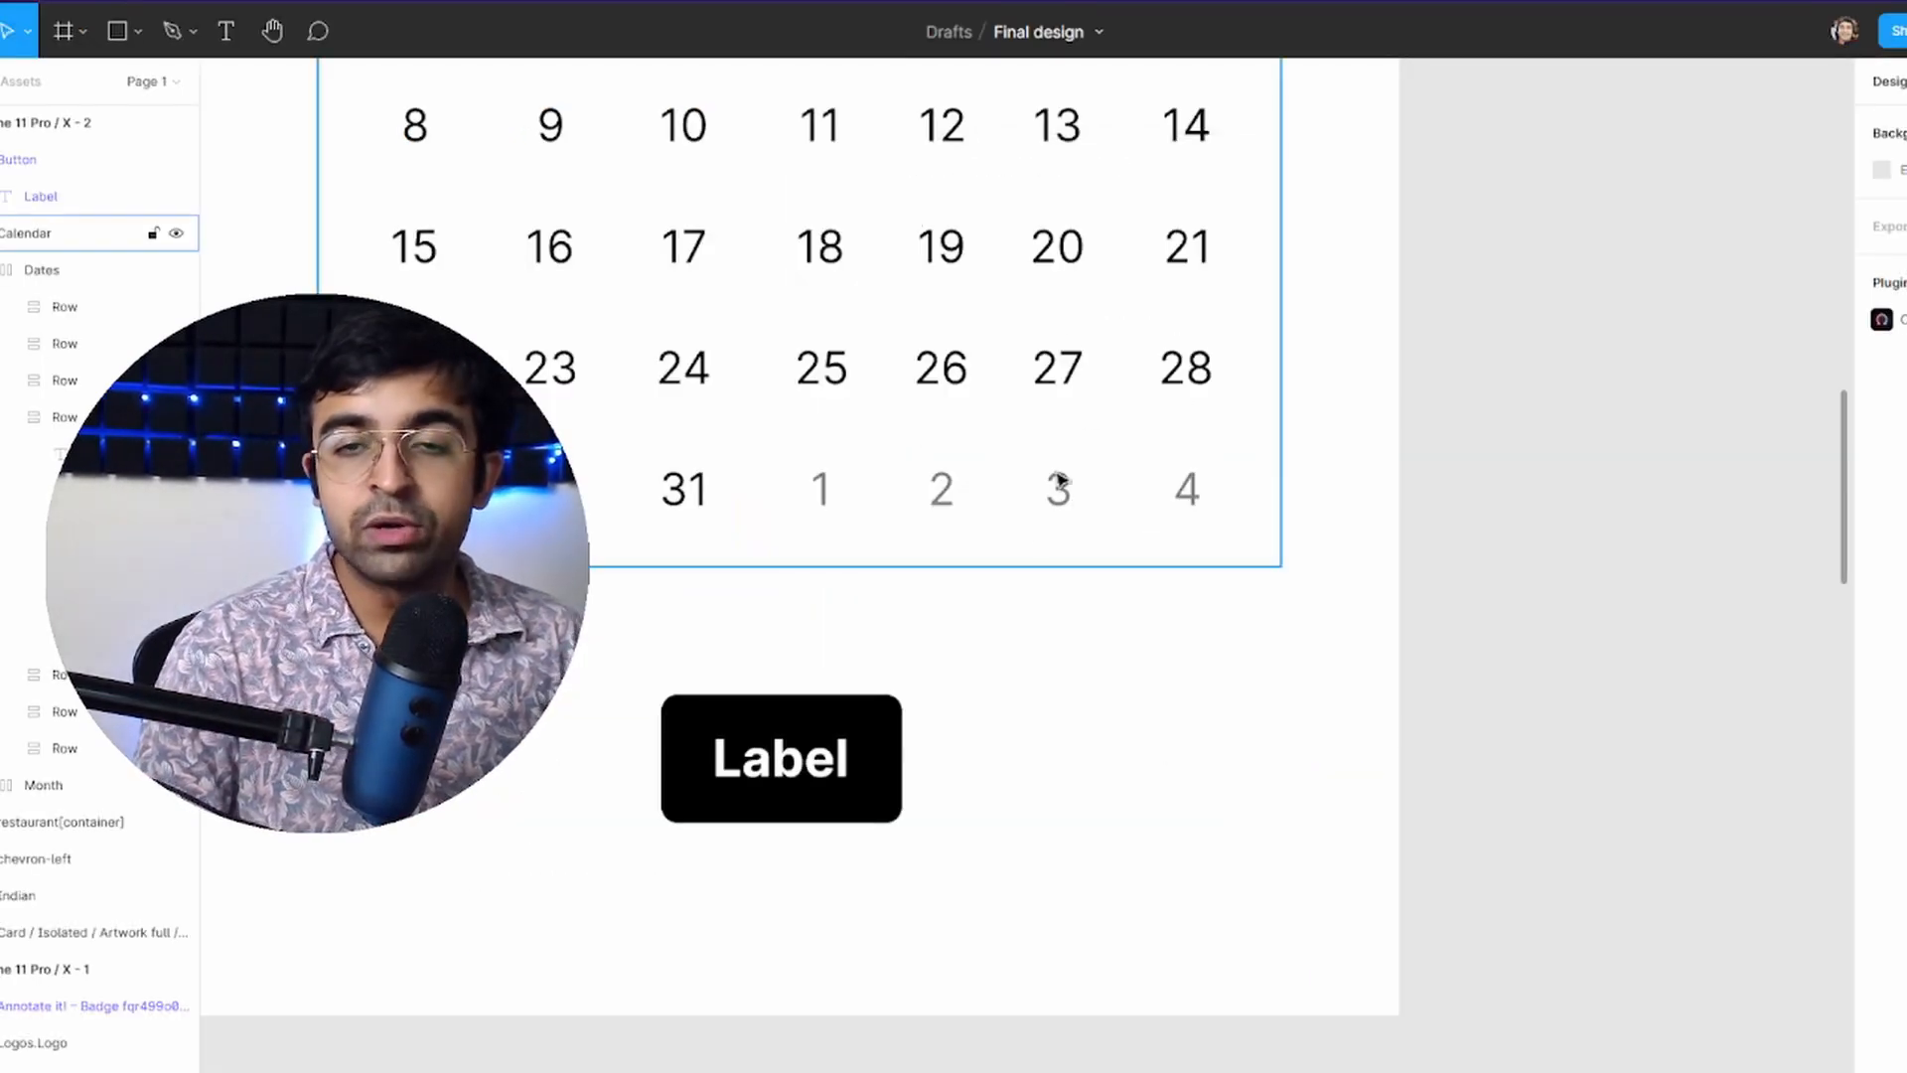
scroll(1032, 520, "down", 3)
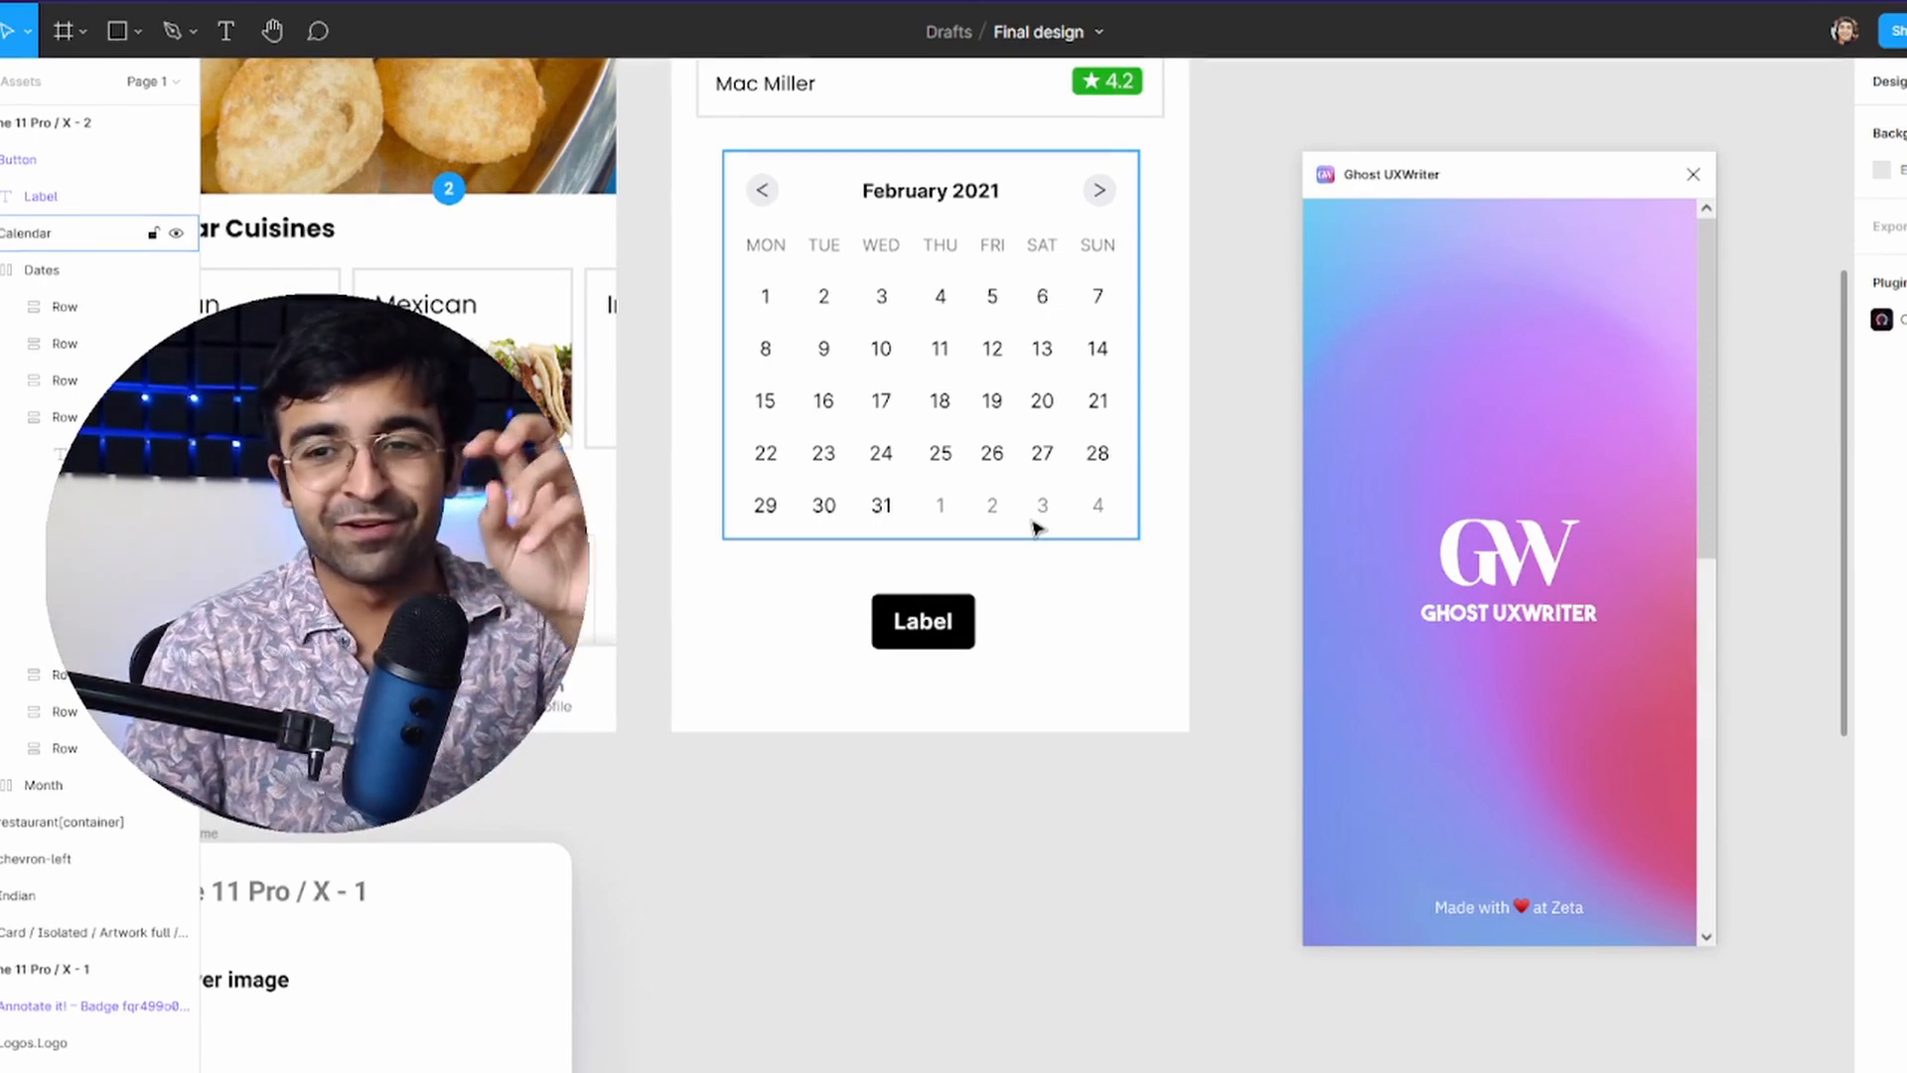
left_click(958, 624)
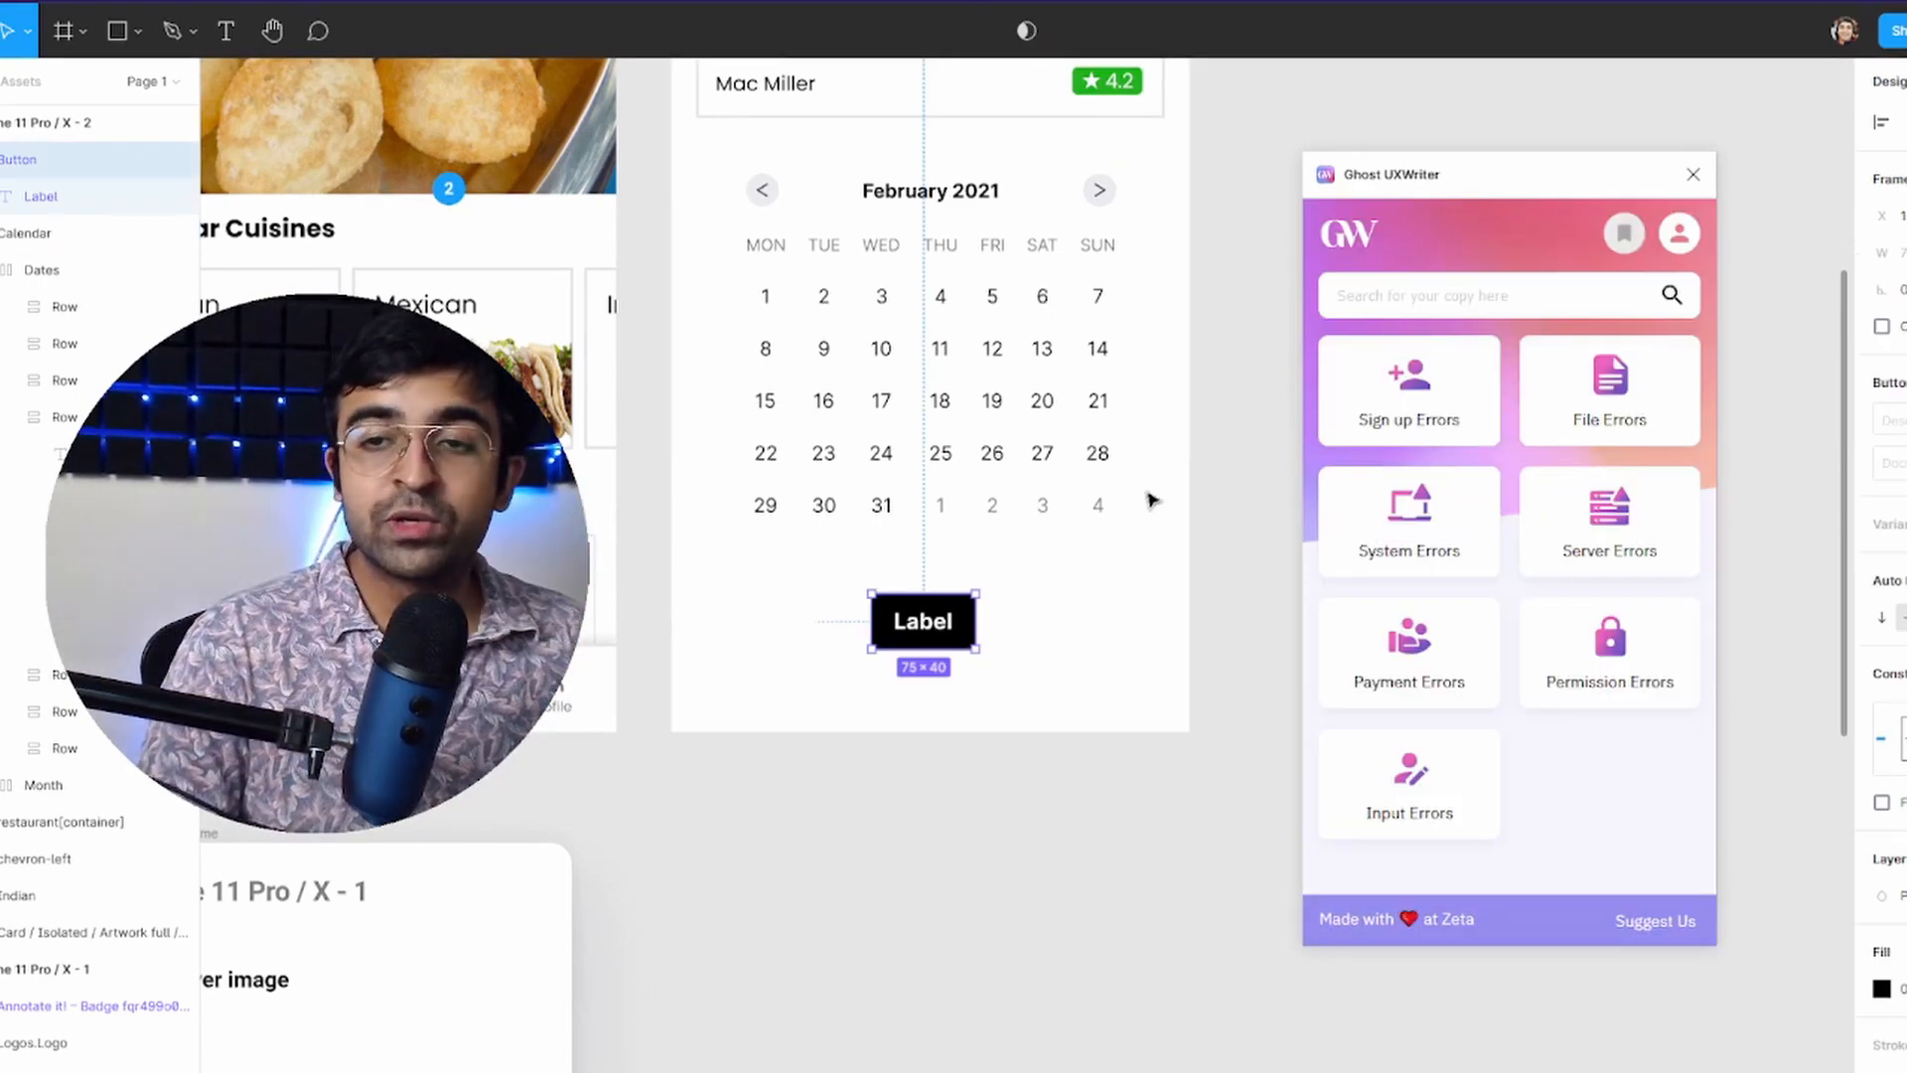
key("Return")
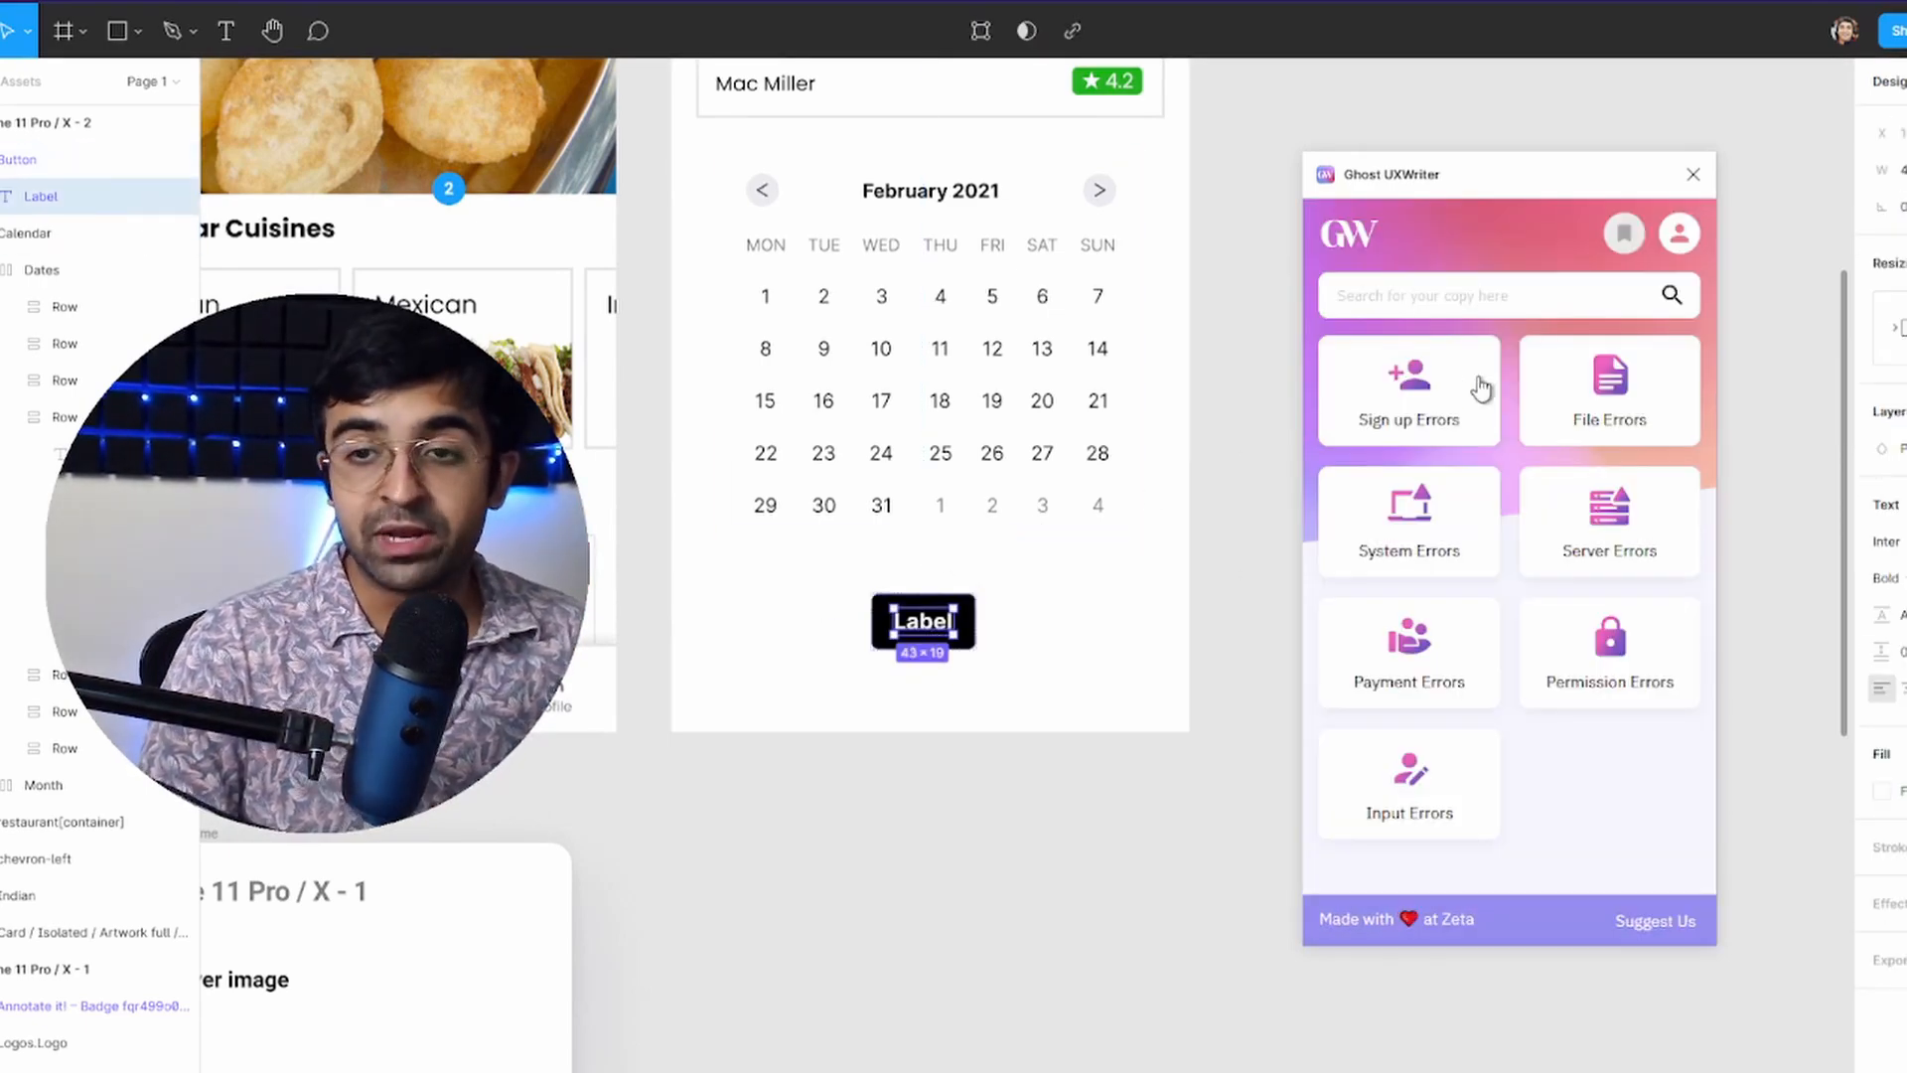
- Search the copy library for email, choose Work Email address, and apply the Playful wording to the button label
type("email")
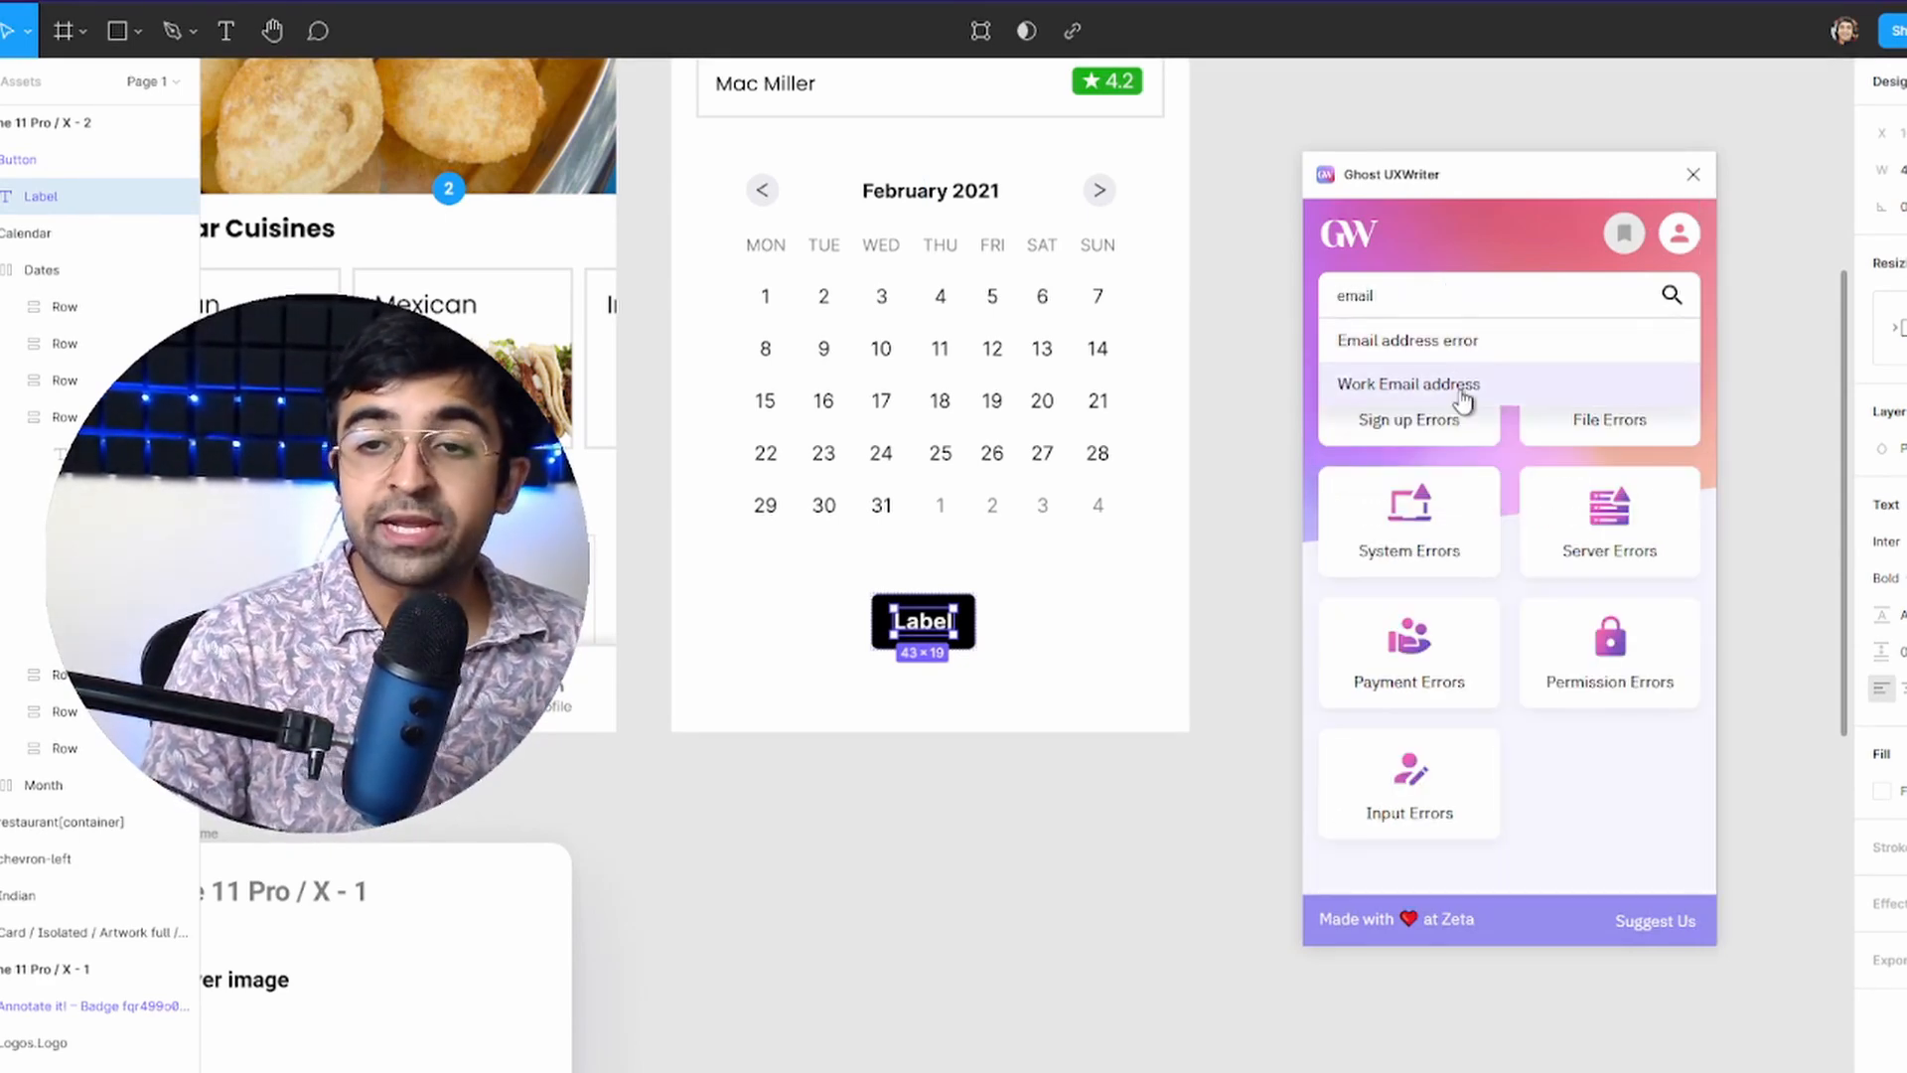
left_click(1463, 400)
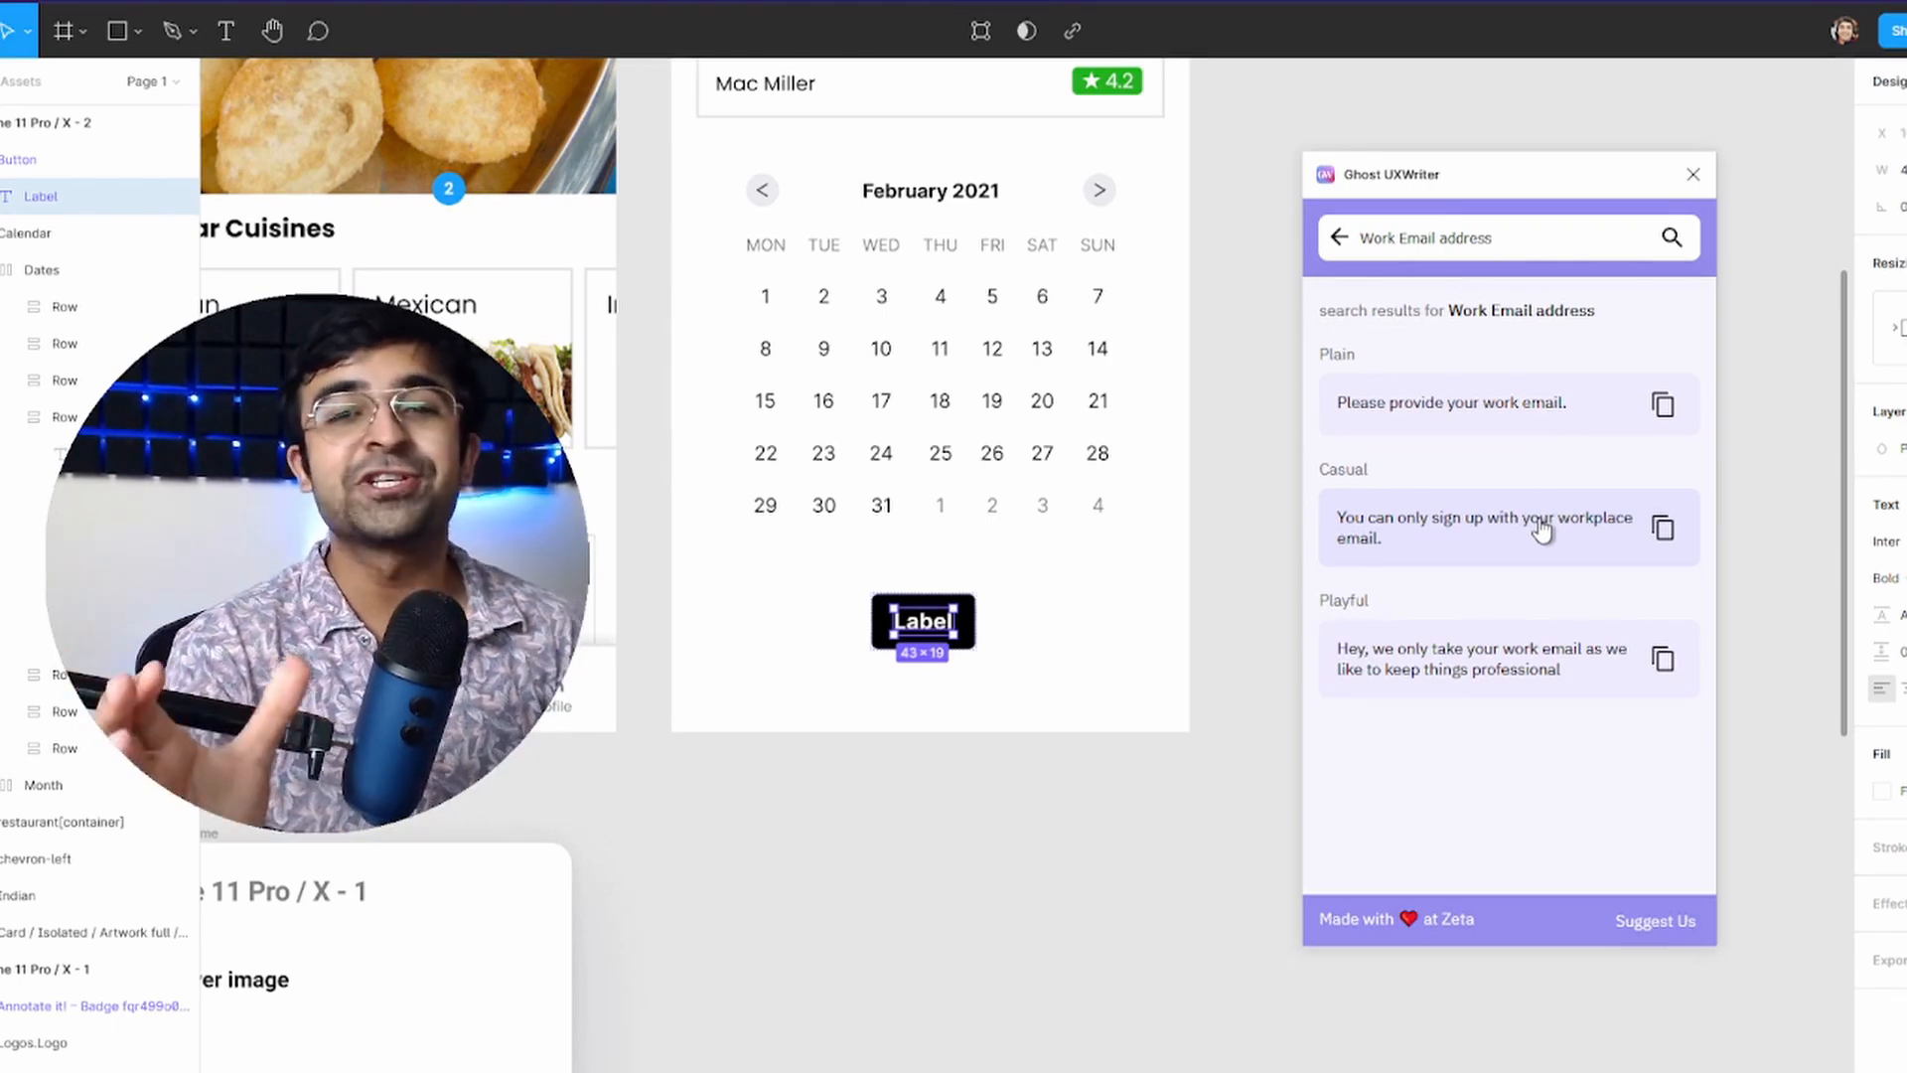
left_click(1525, 664)
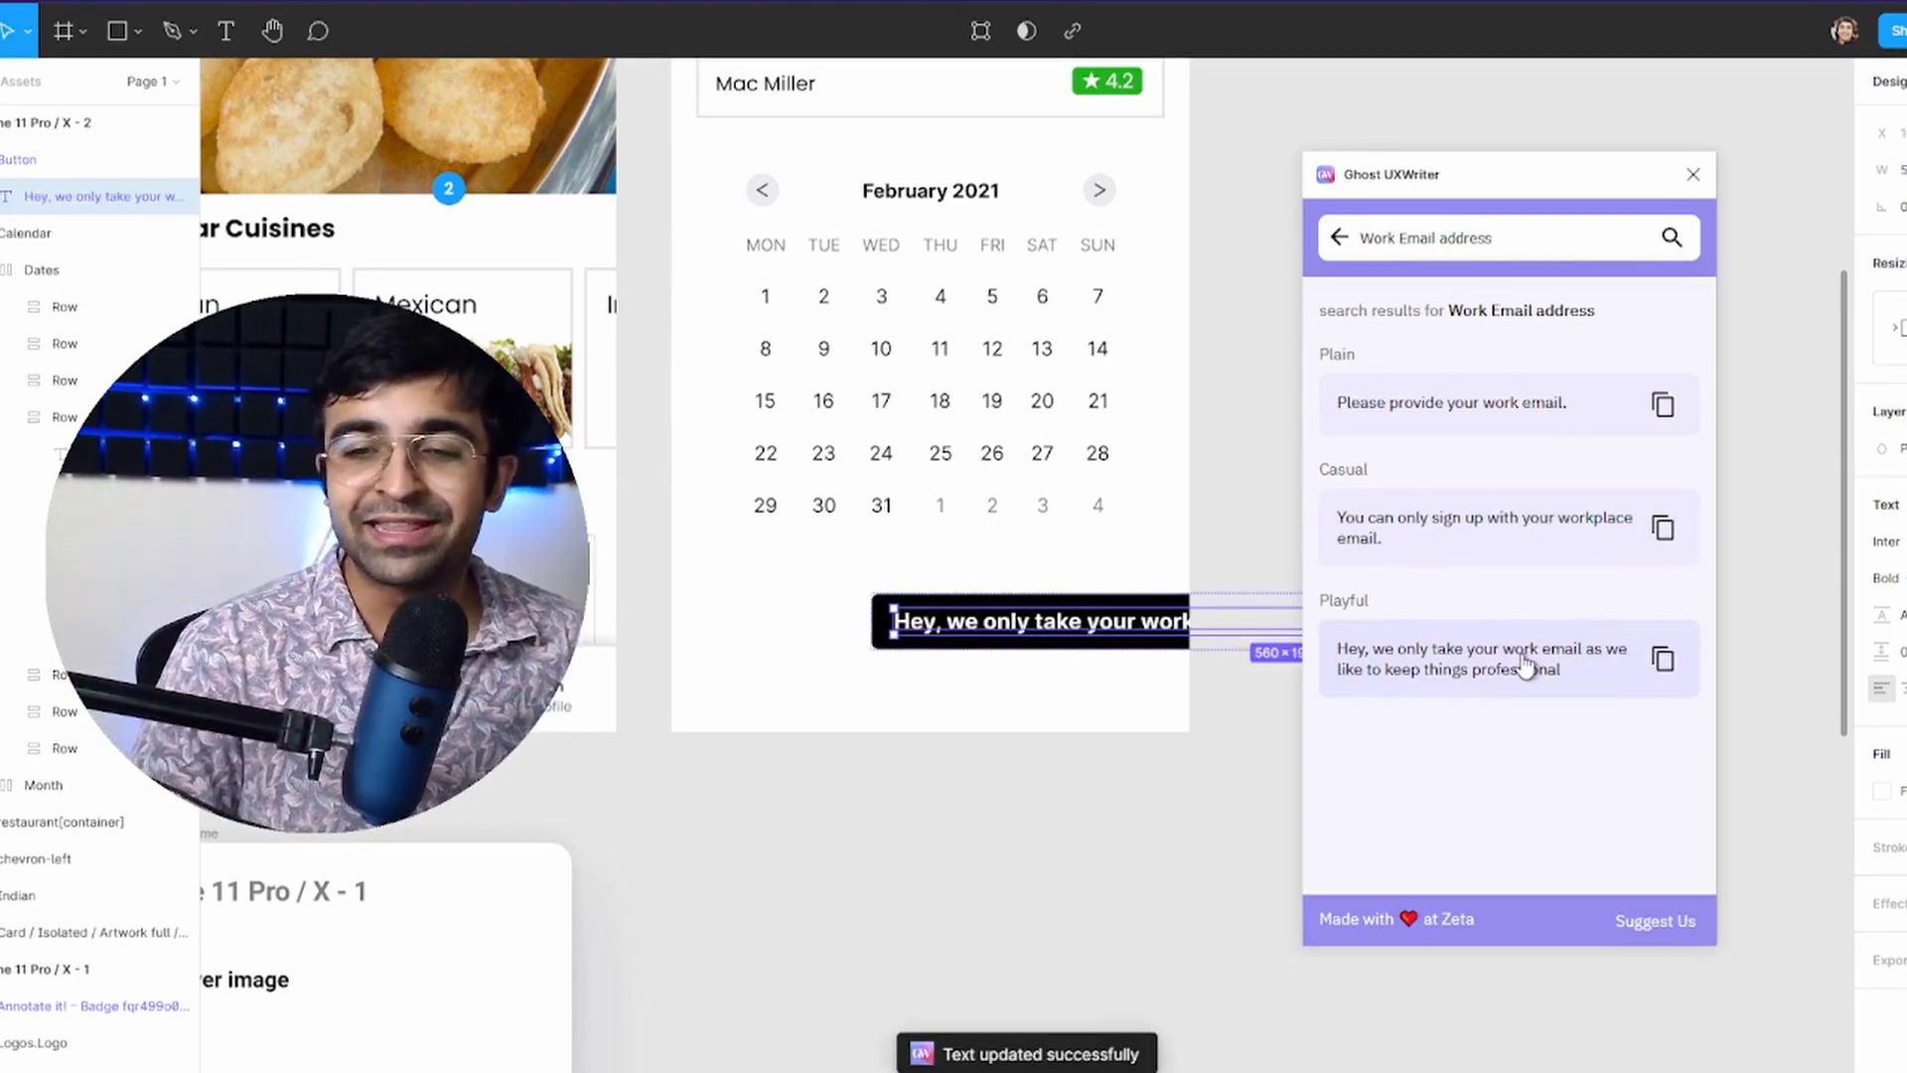
left_click(1663, 663)
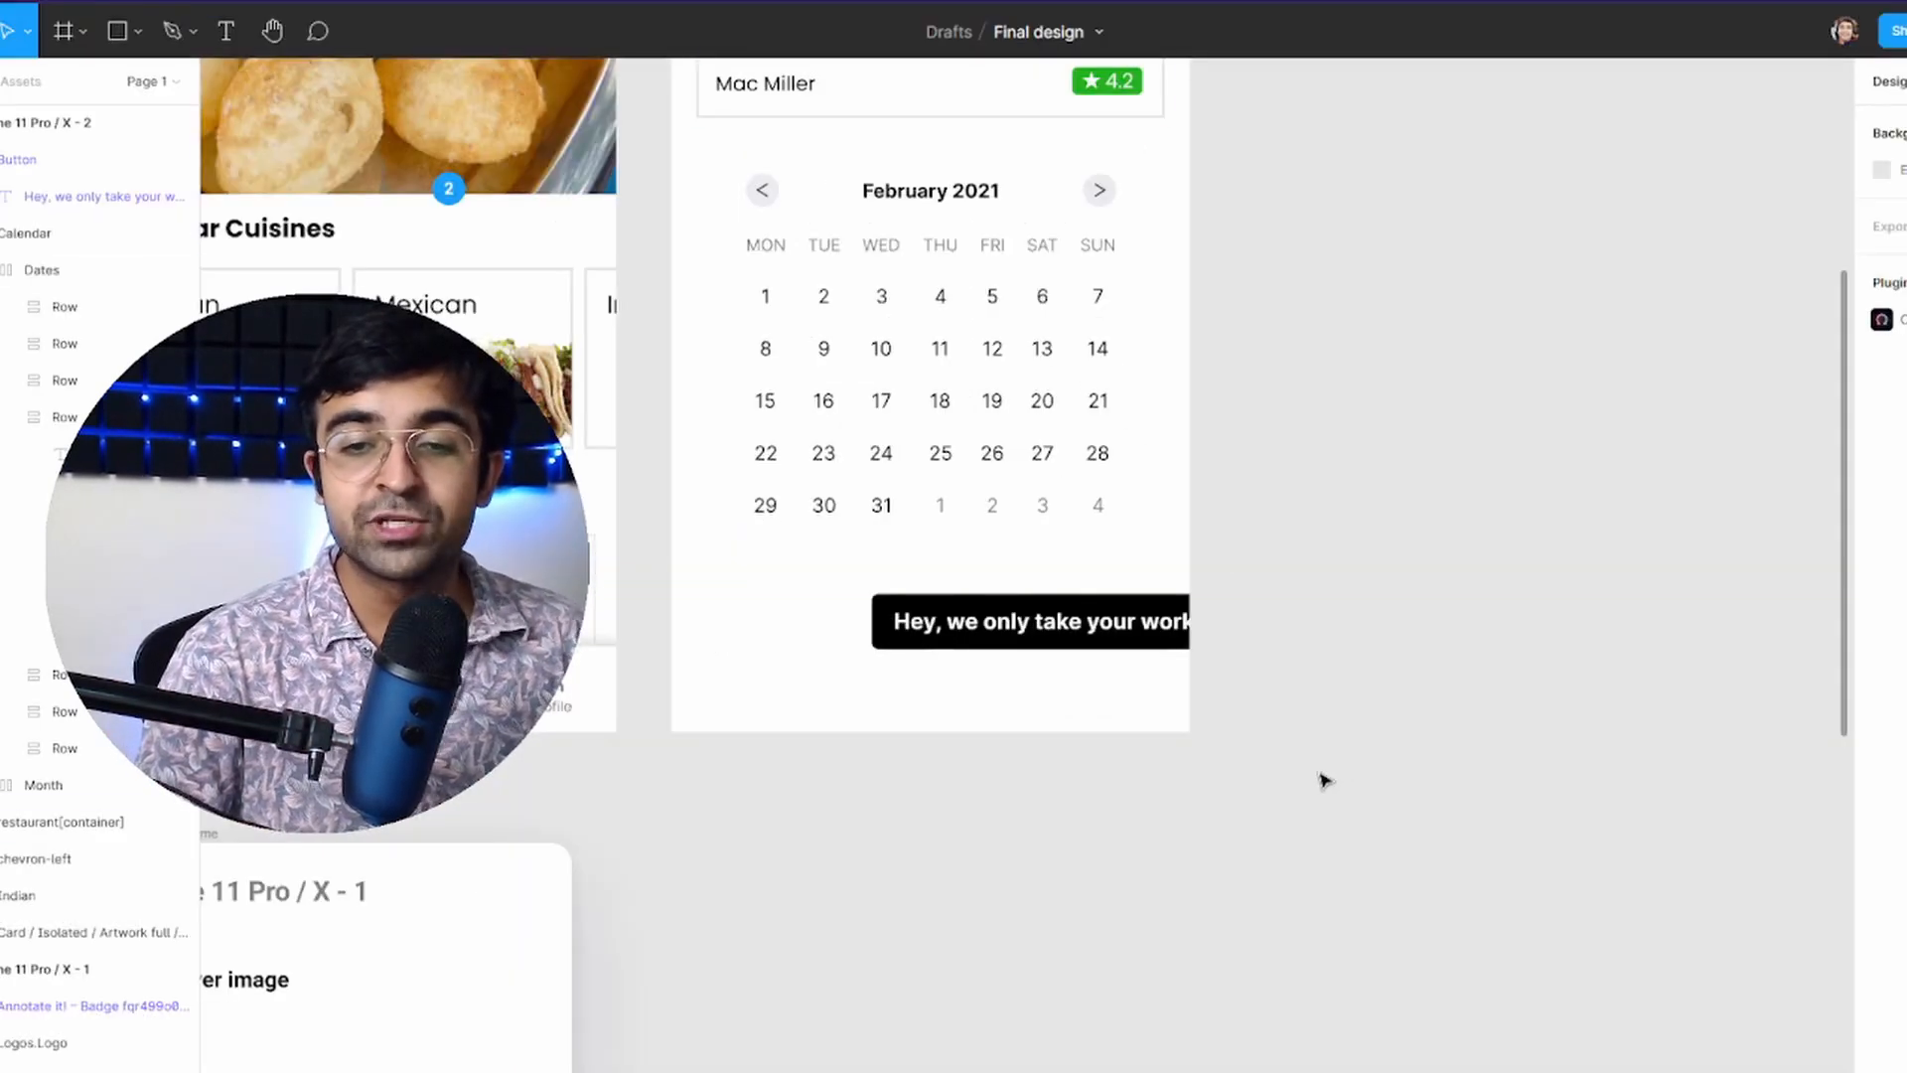
- Place a copy of the restaurant card on the empty canvas beside the iPhone 11 Pro / X - 2 frame
scroll(1341, 739, "down", 5)
left_click_drag(1366, 702, 1084, 728)
scroll(932, 739, "up", 5)
left_click_drag(908, 399, 1391, 437)
scroll(1391, 497, "right", 5)
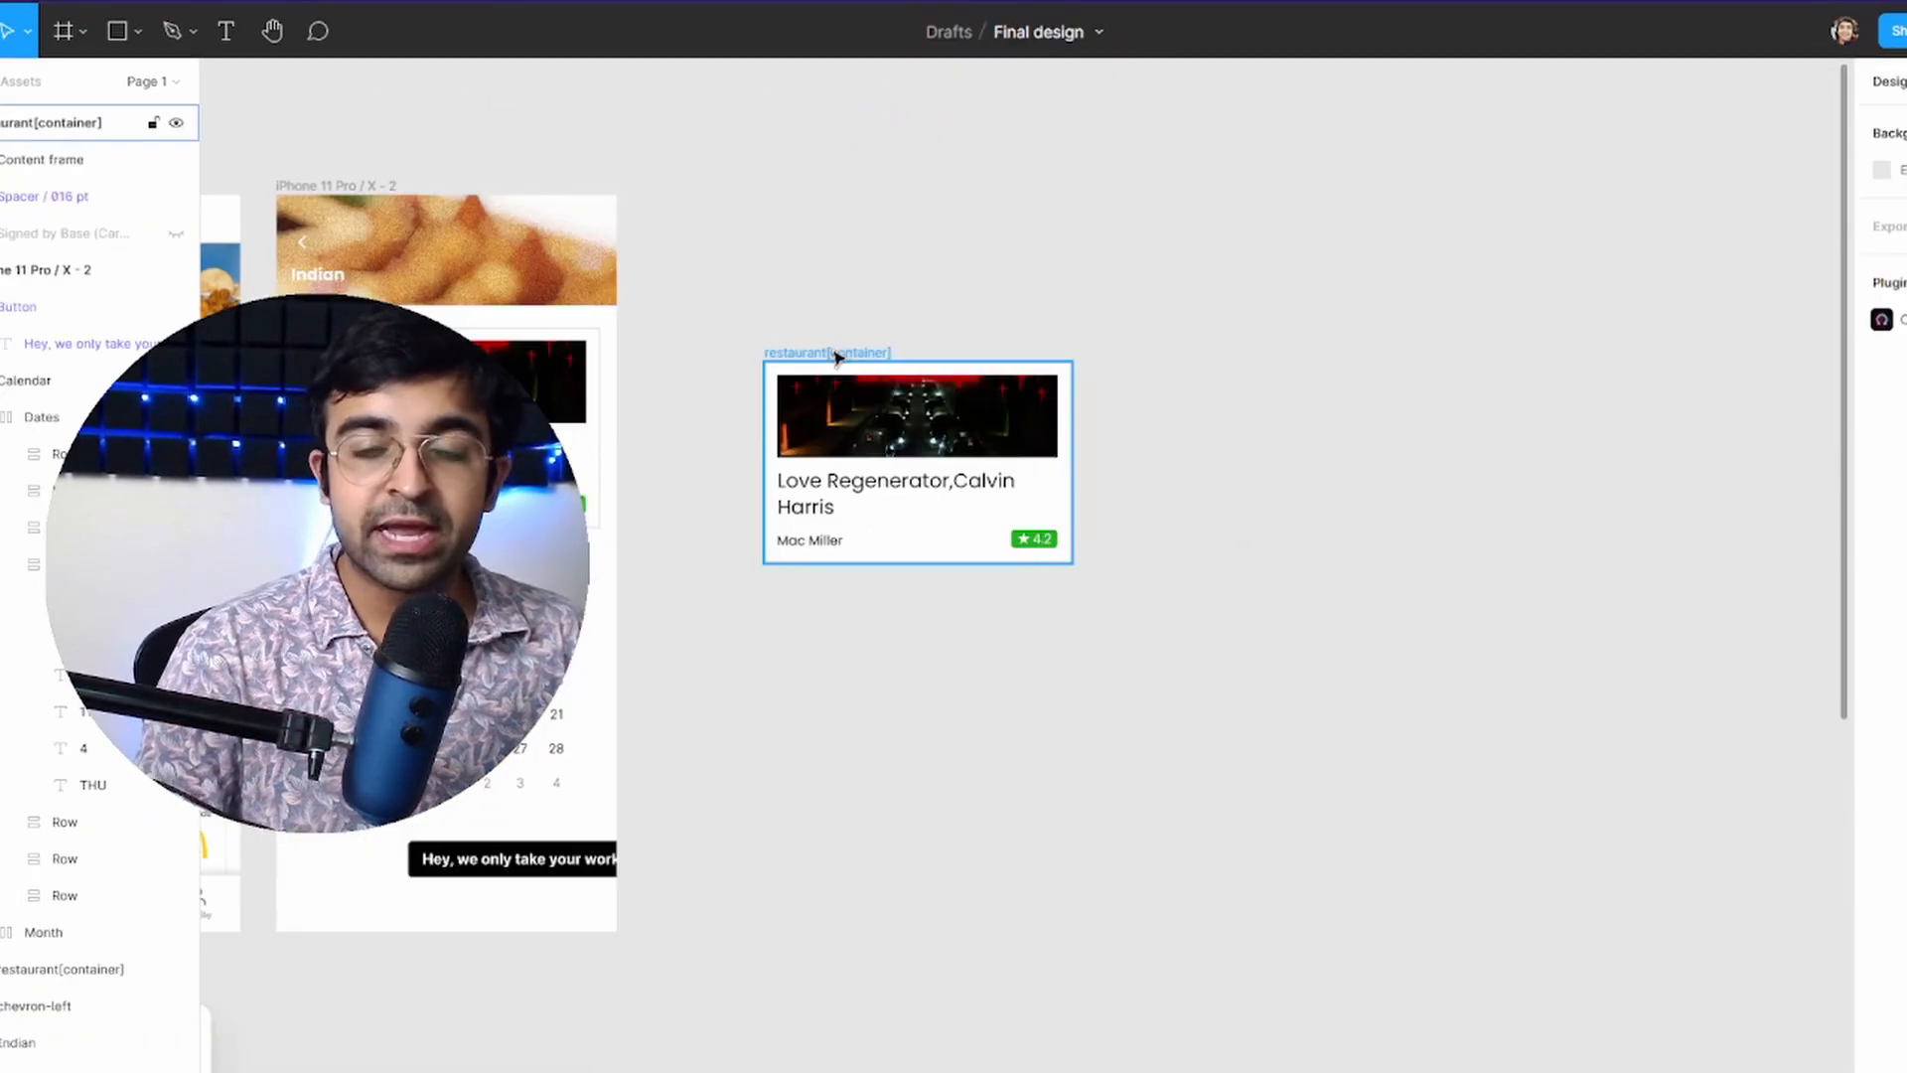
- Find and run the 3D Transformer plugin on the standalone restaurant card
key("ctrl+slash")
type("3")
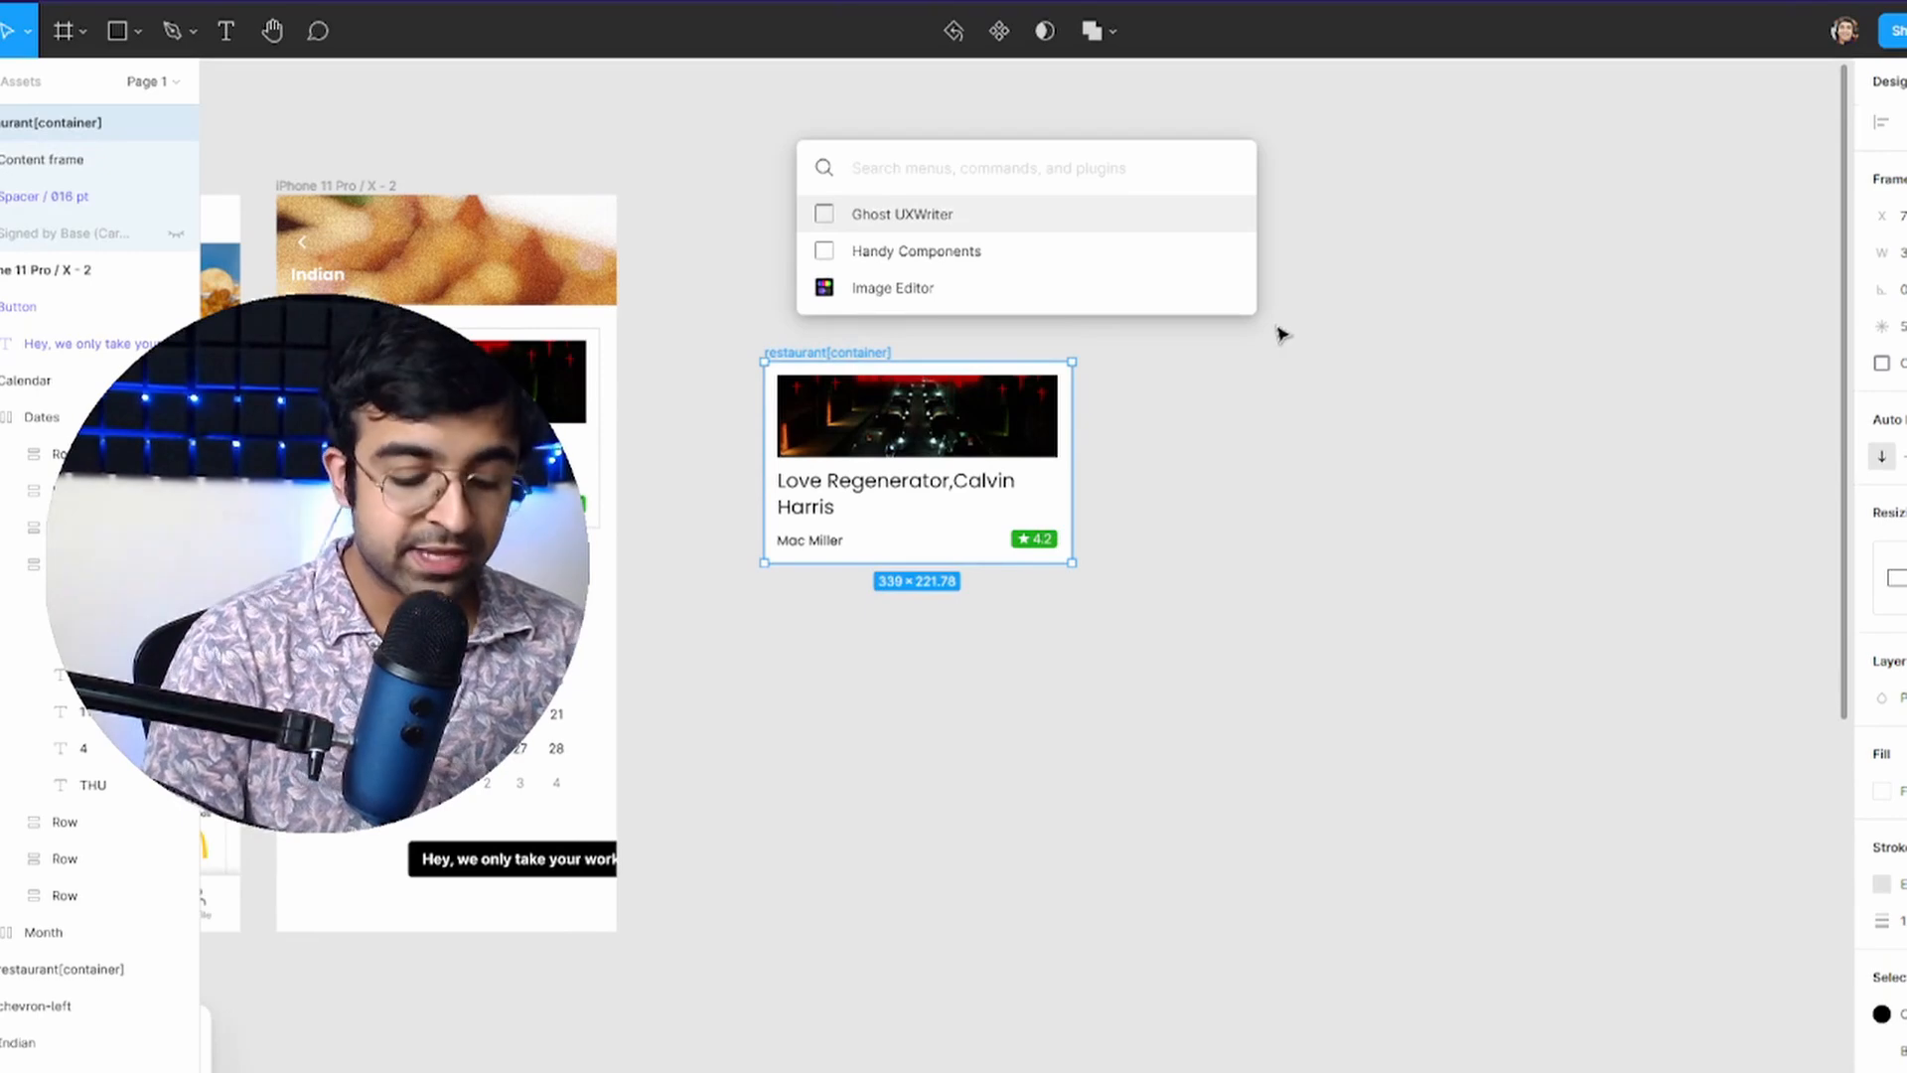
type("d tr")
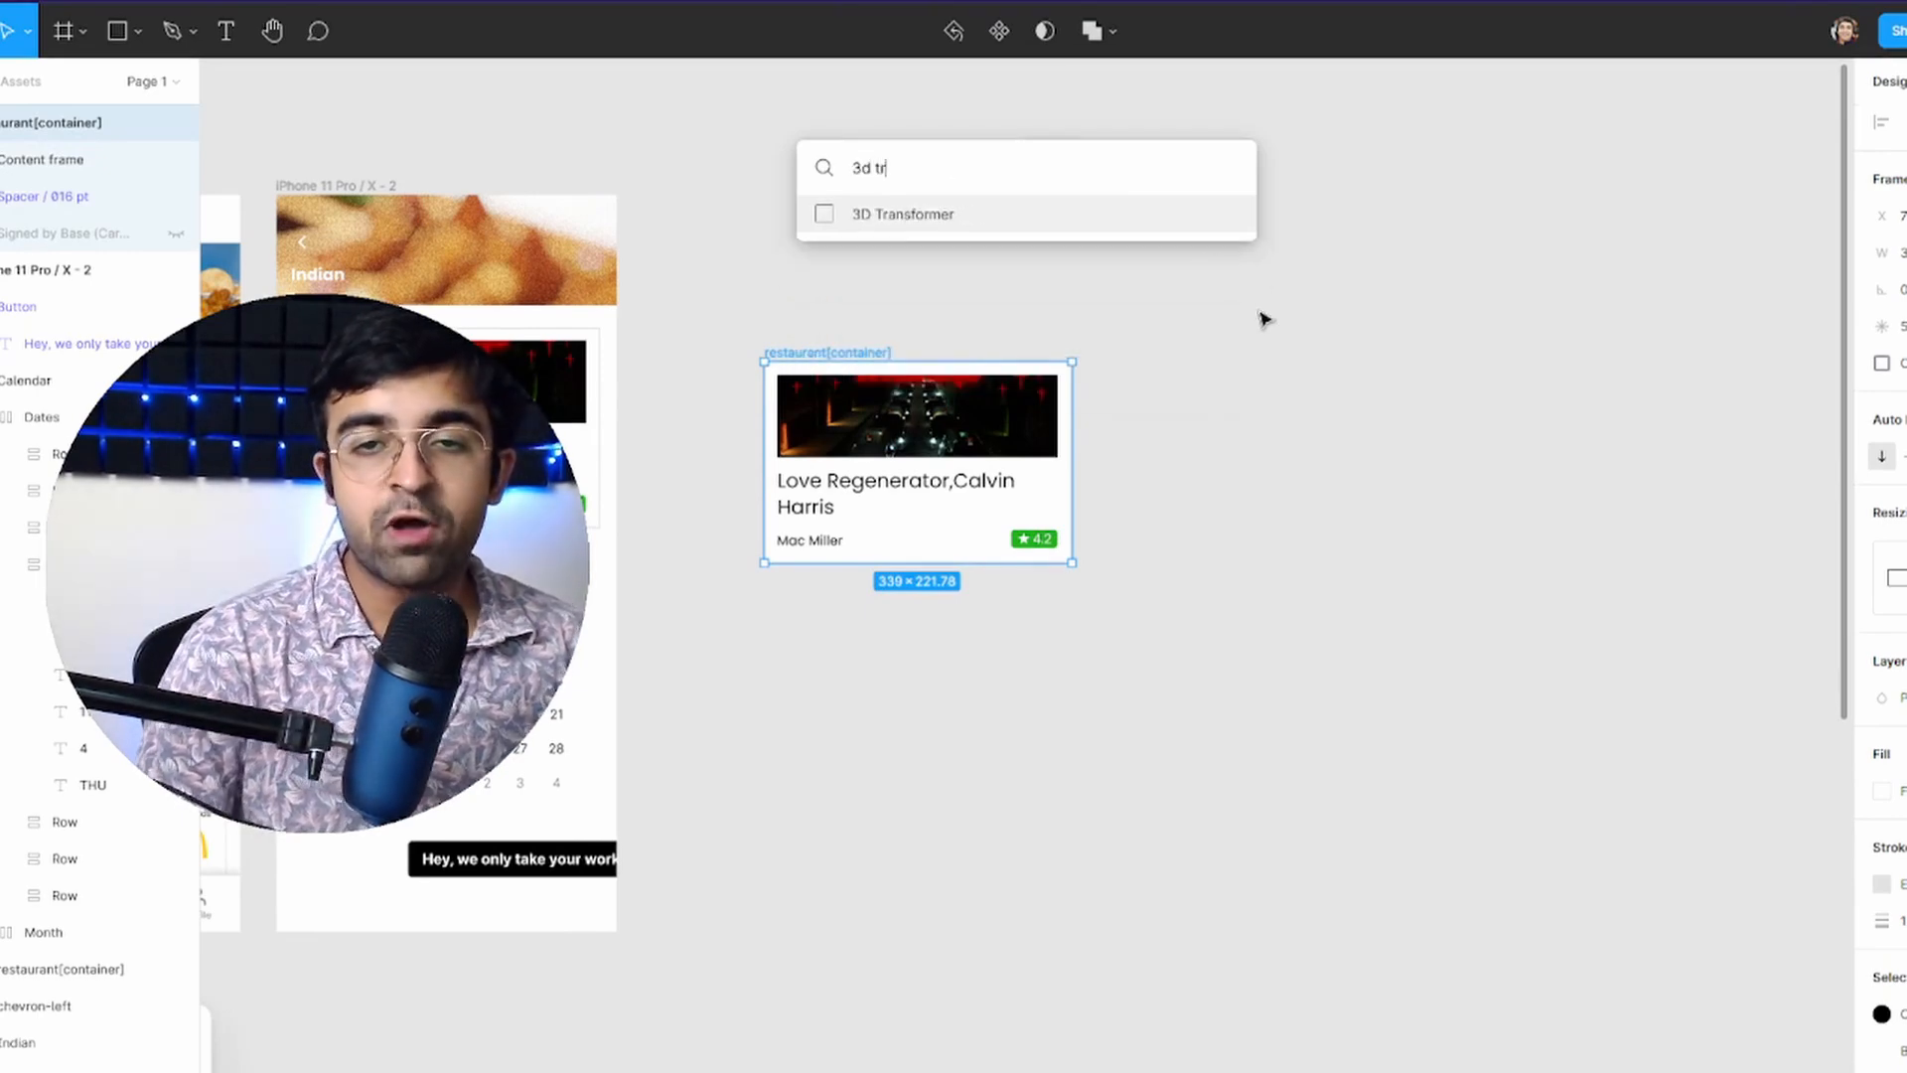
left_click(926, 228)
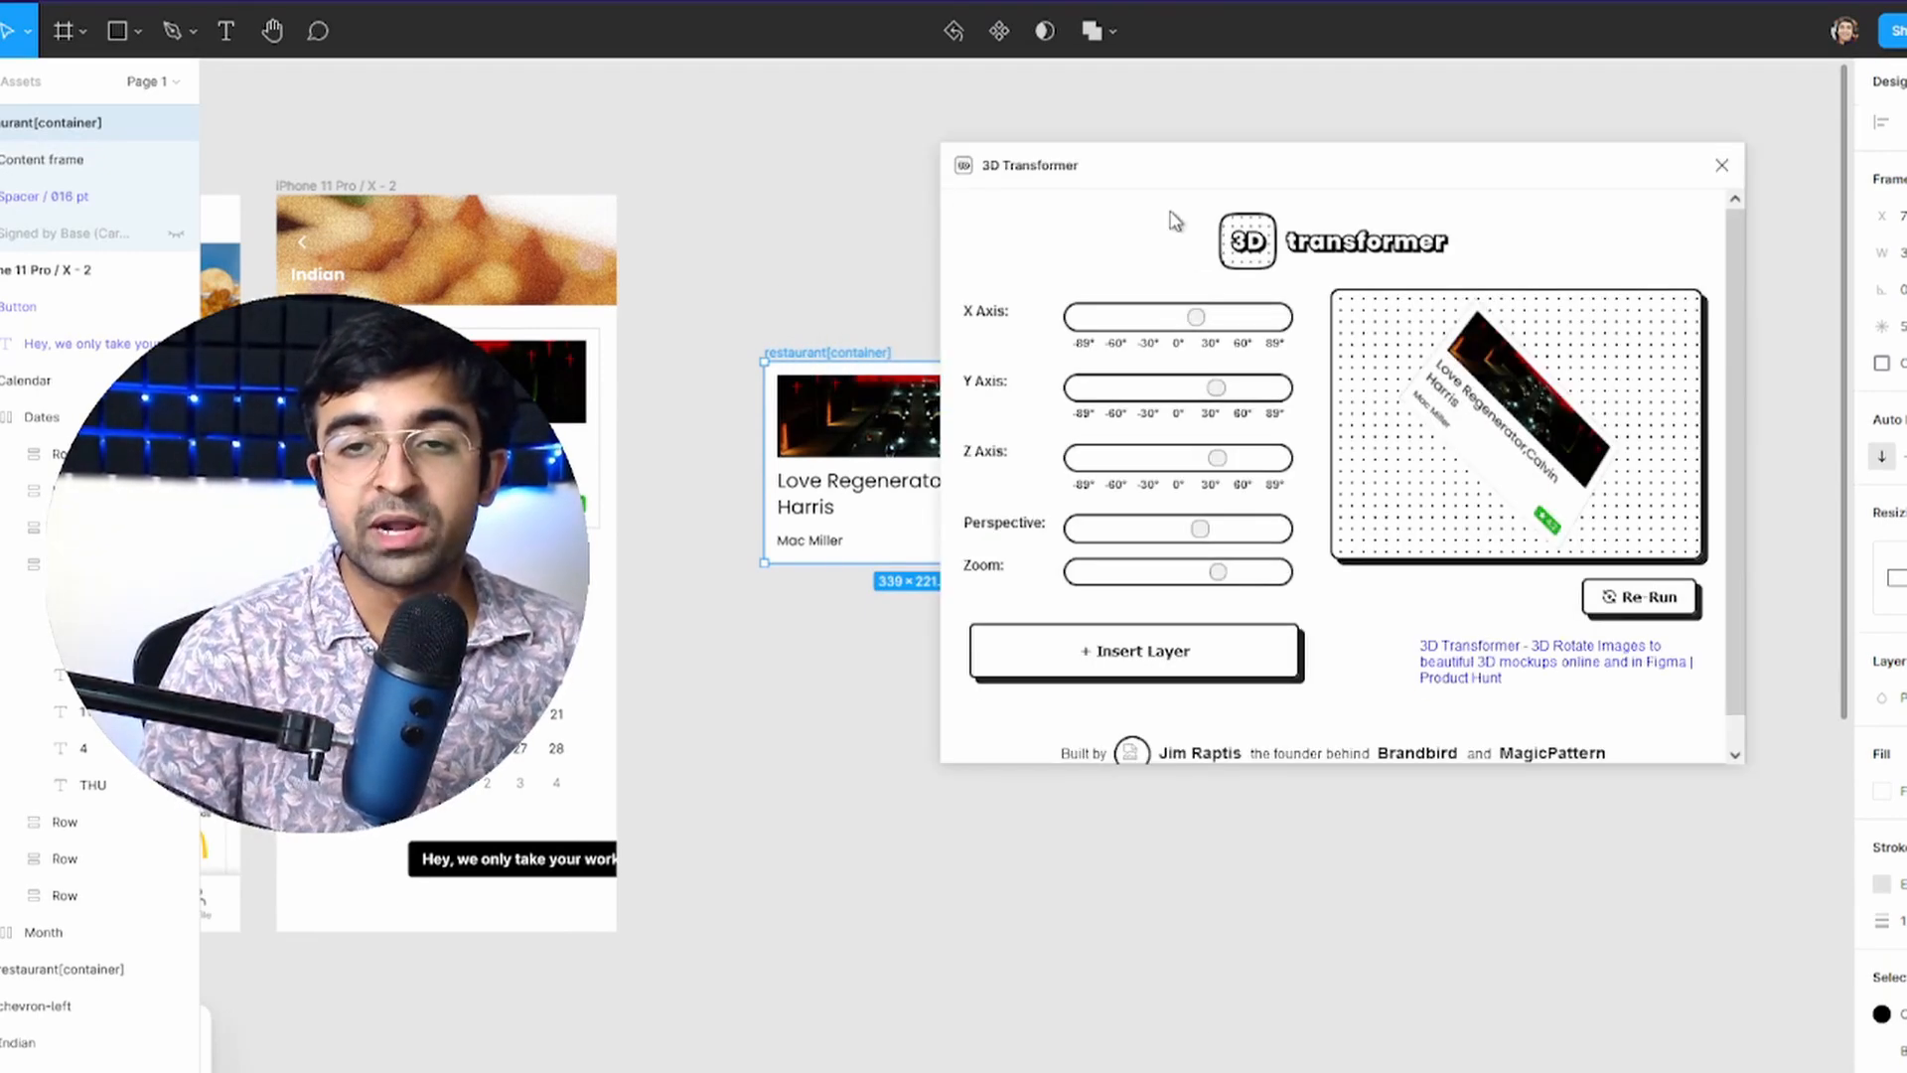
- Tilt the card to about 30° on the X axis and 40° on the Y axis, and reduce its perspective
left_click_drag(1258, 297, 1244, 368)
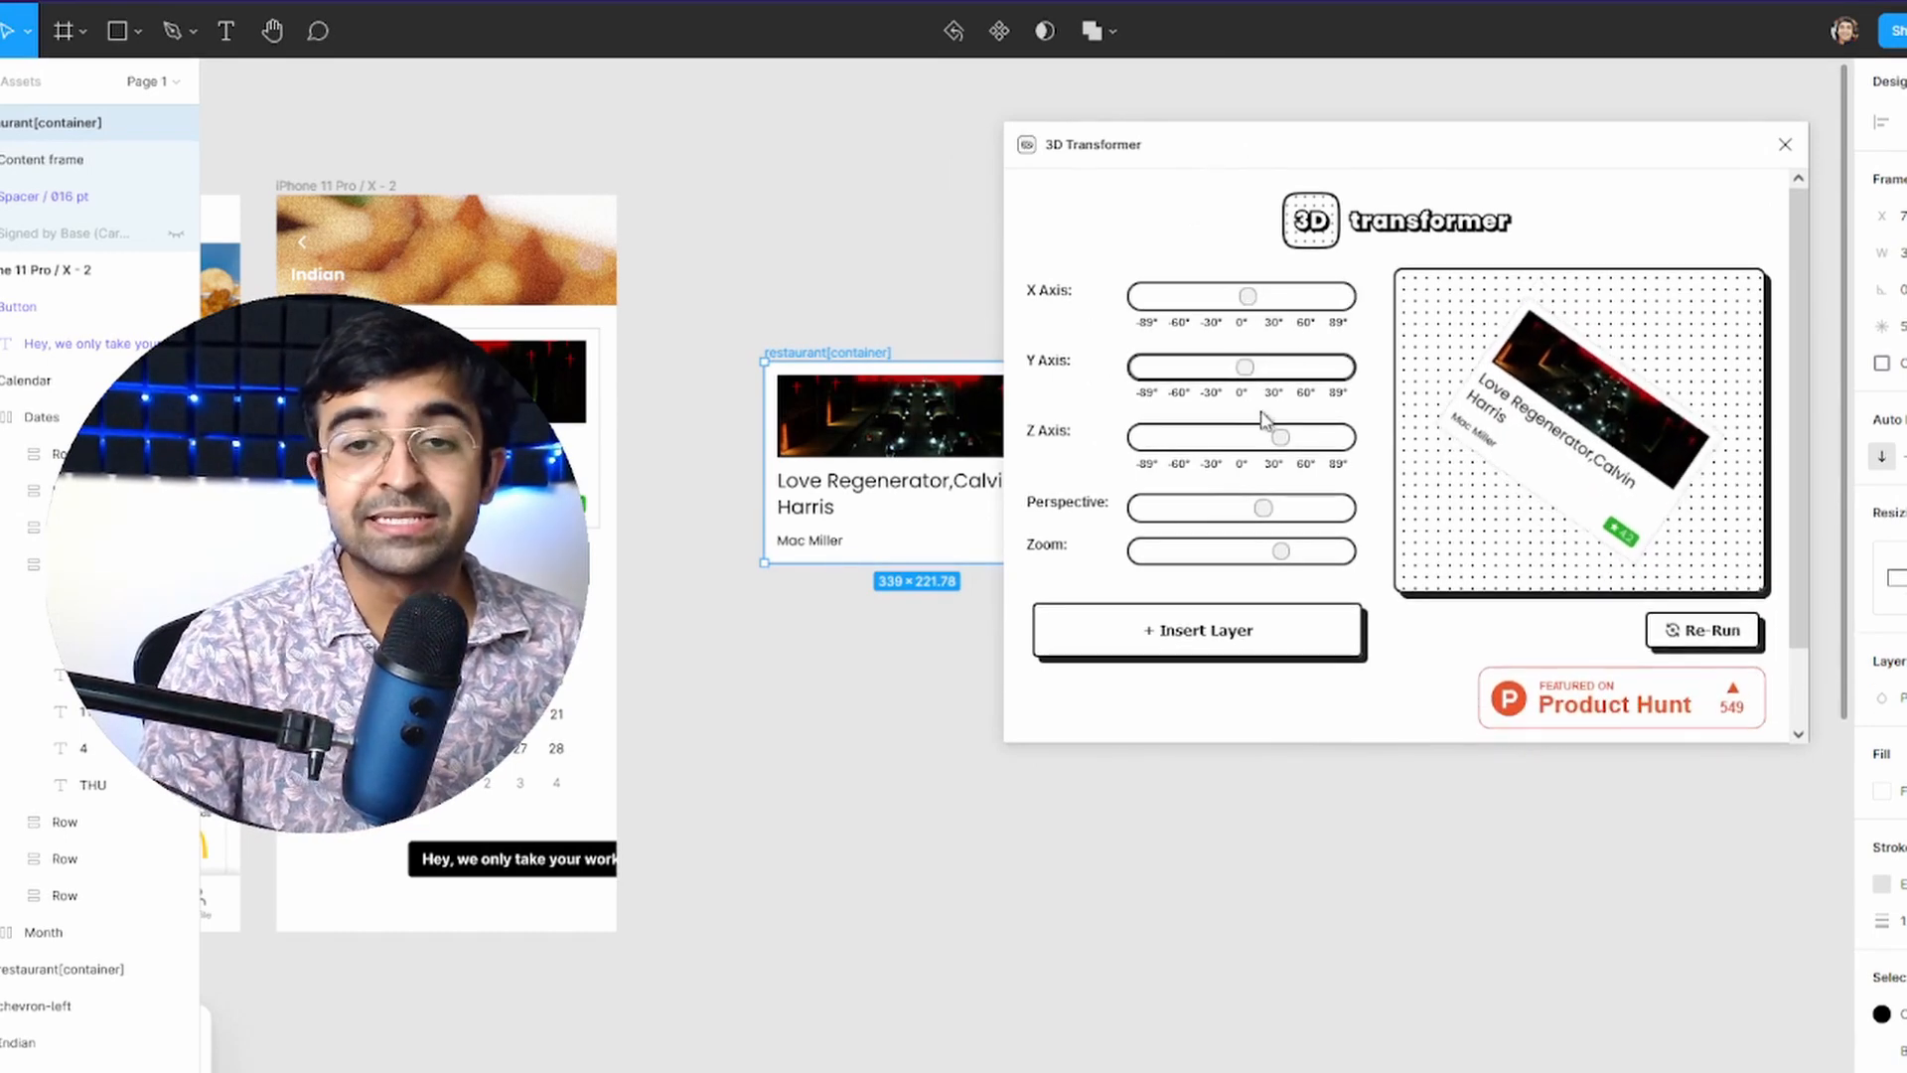
mouse_move(1280, 437)
left_mouse_down()
mouse_move(1241, 444)
mouse_move(1279, 438)
left_mouse_up()
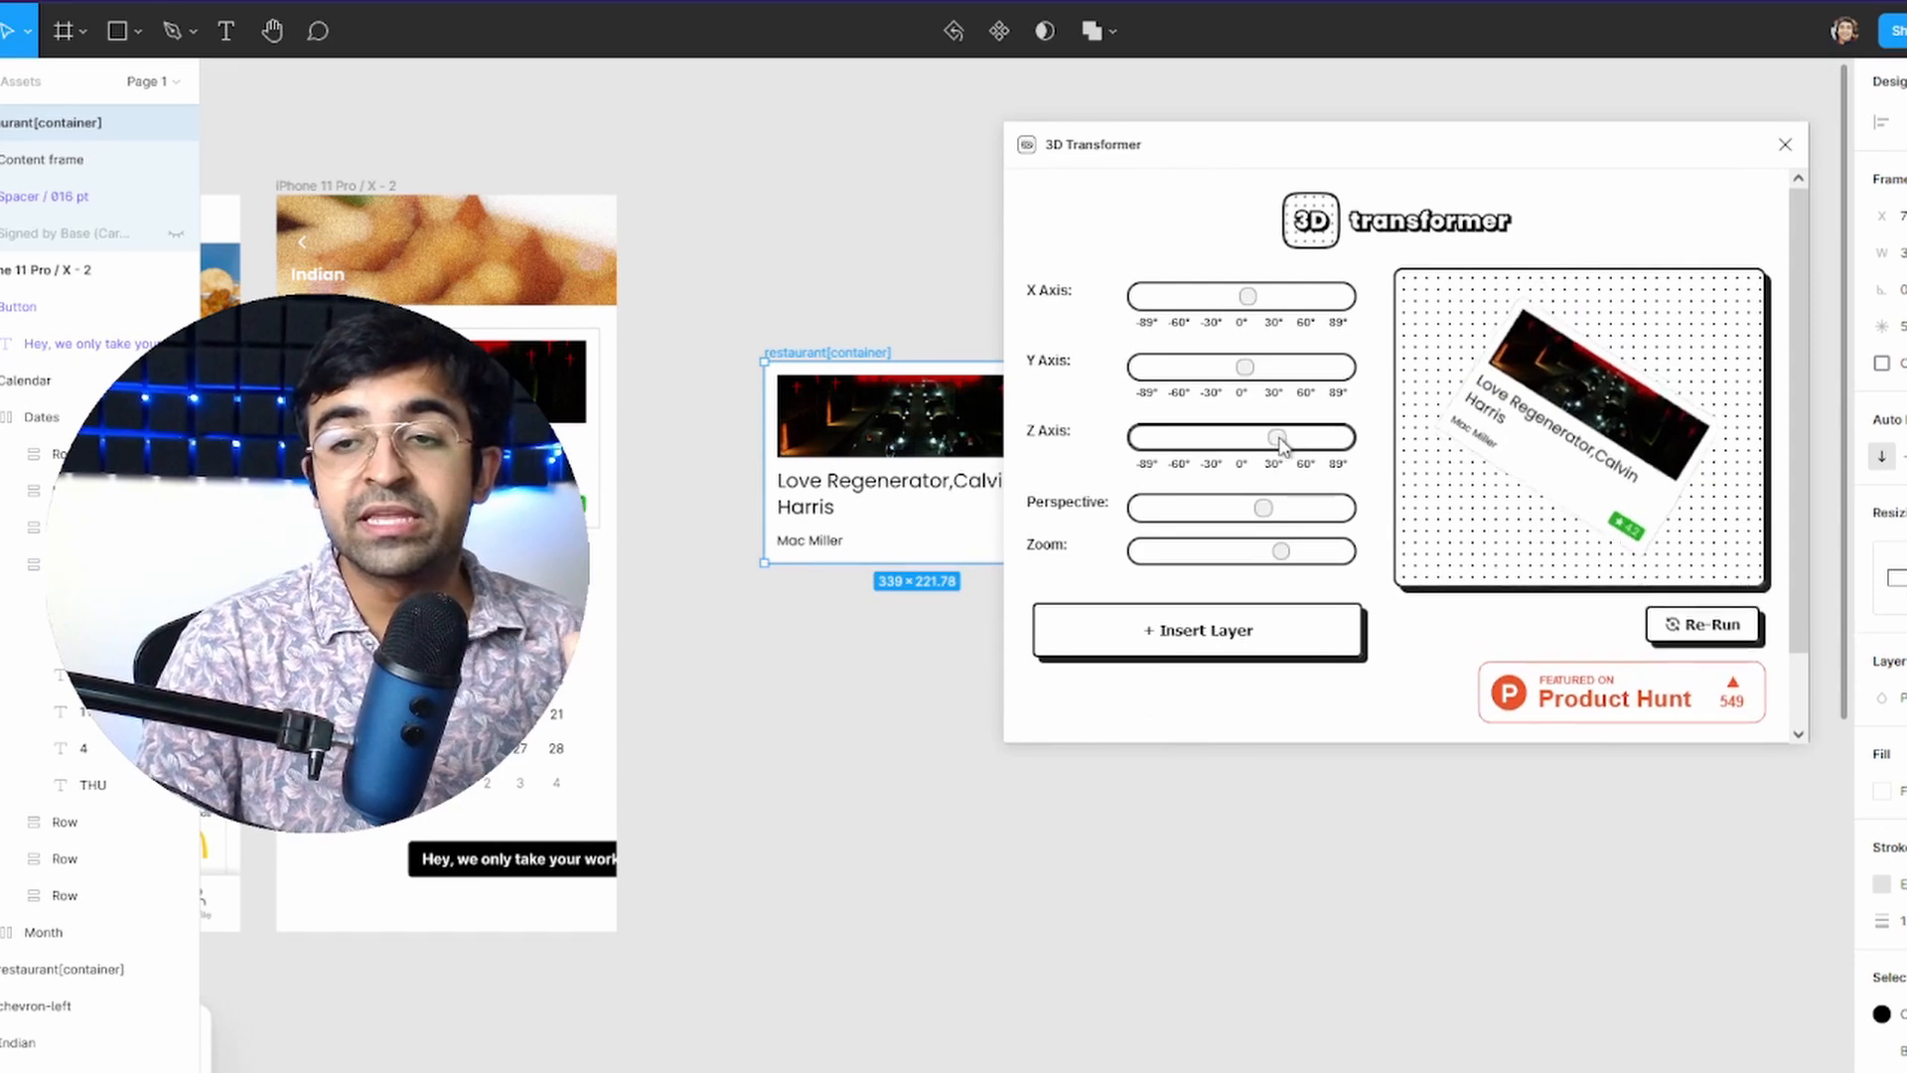
left_click_drag(1244, 368, 1288, 377)
left_click_drag(1251, 300, 1276, 316)
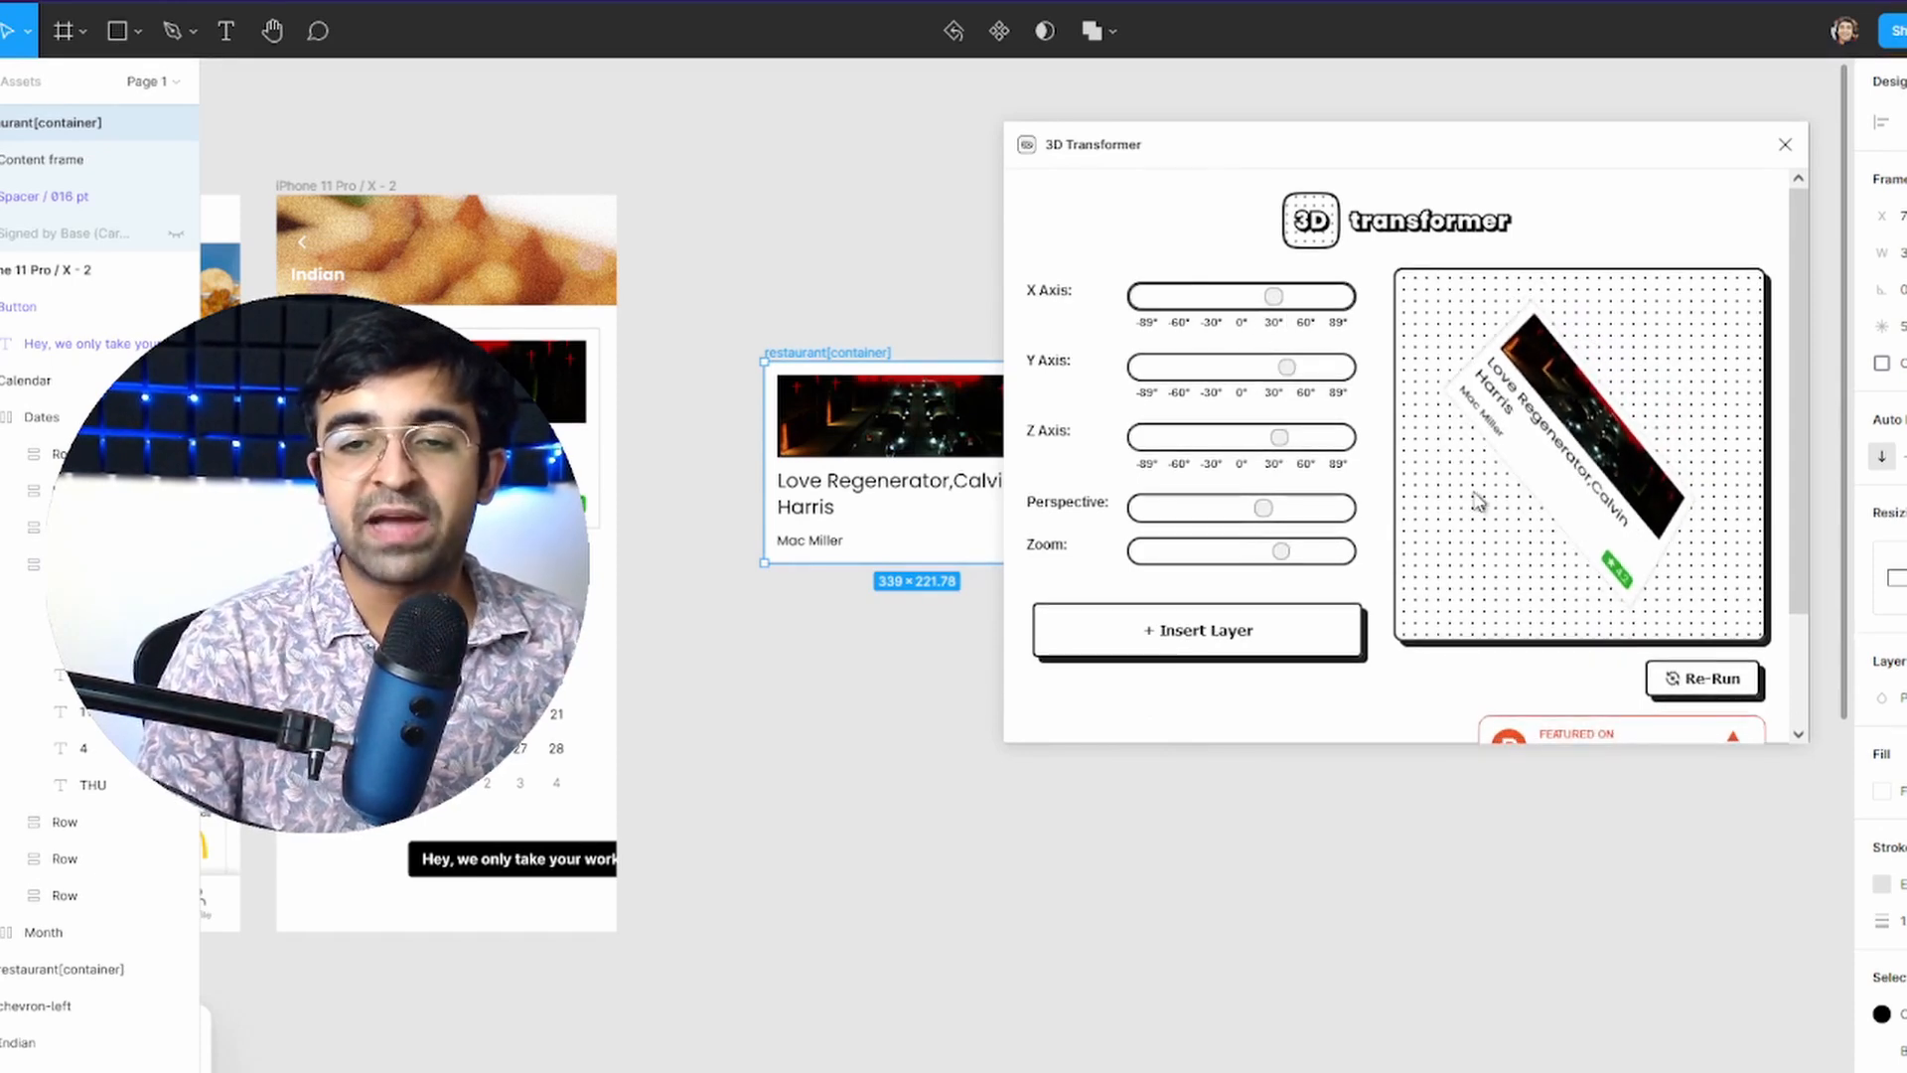
mouse_move(1255, 510)
left_mouse_down()
mouse_move(1304, 524)
mouse_move(1173, 516)
mouse_move(1235, 526)
left_mouse_up()
- Insert the transformed card as a layer, close the plugin, and position the image beside the original card
scroll(1256, 707, "down", 2)
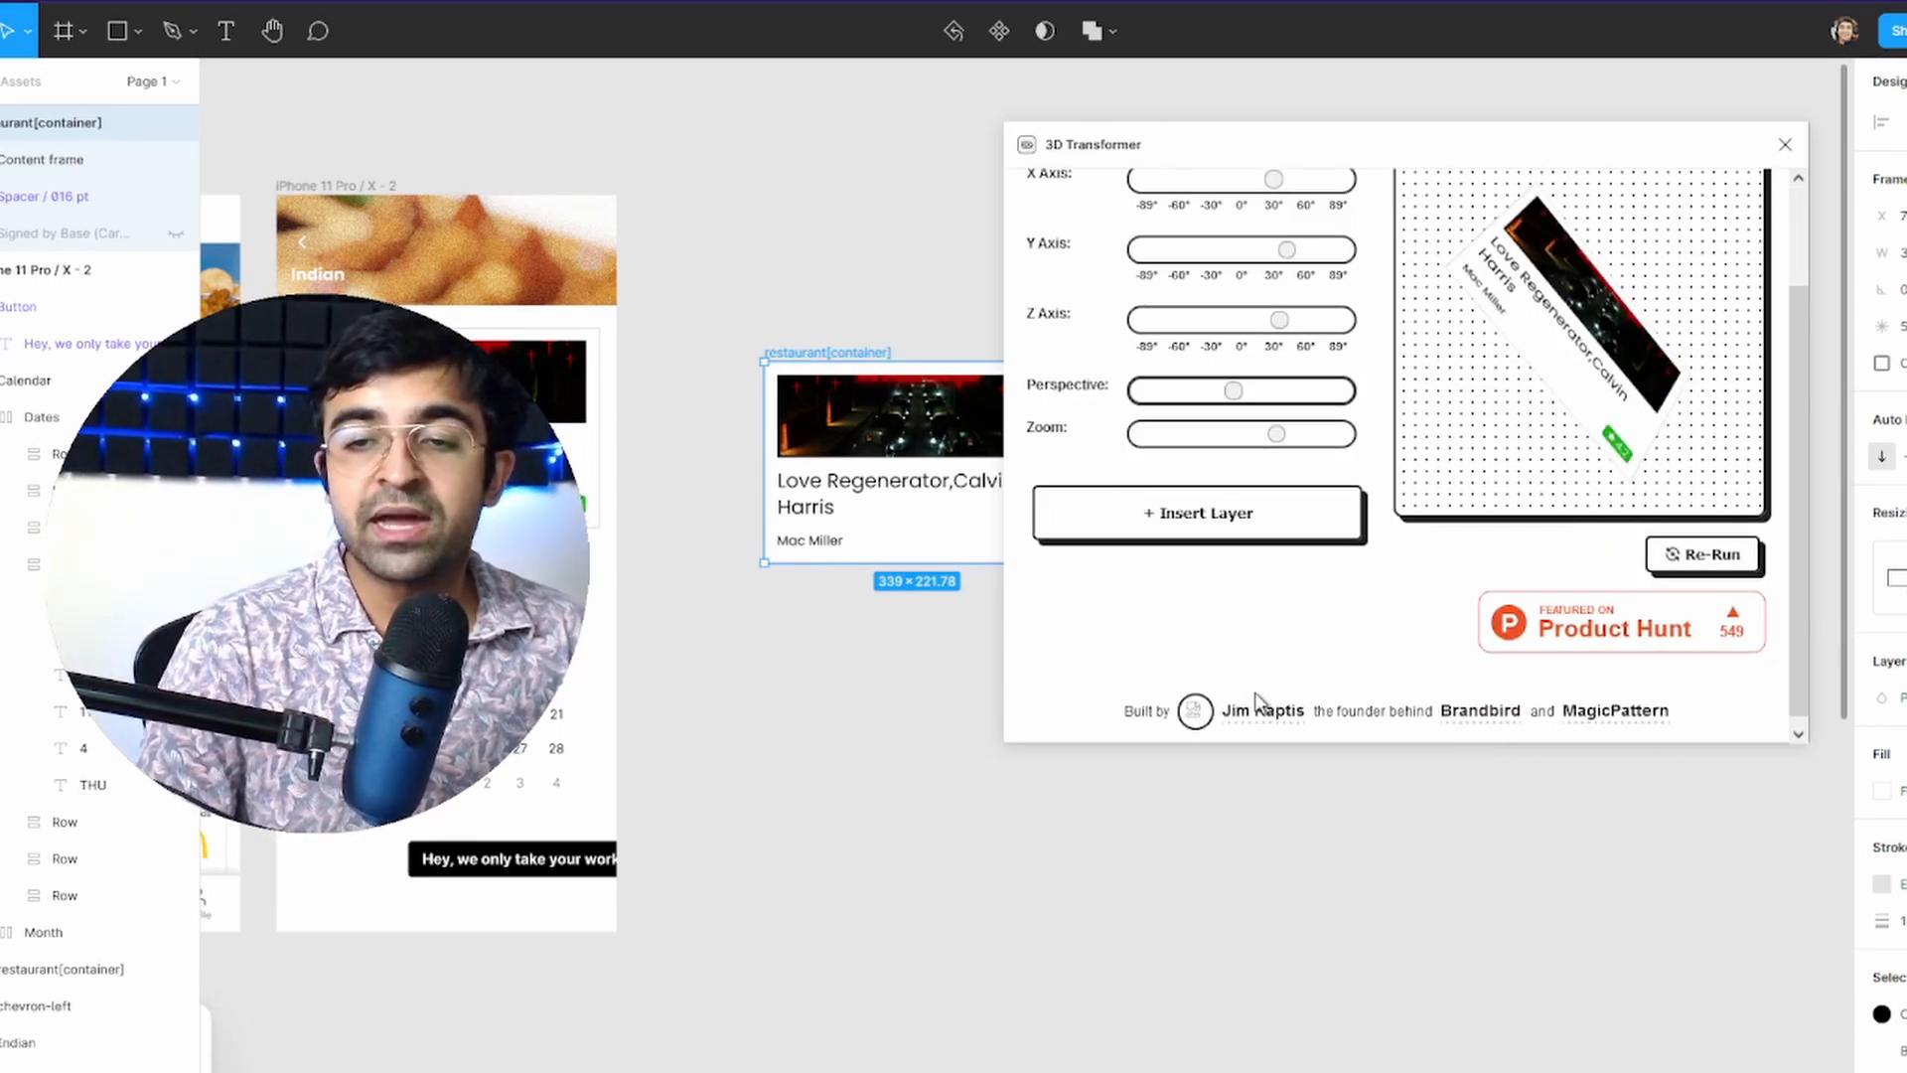
left_click(1249, 525)
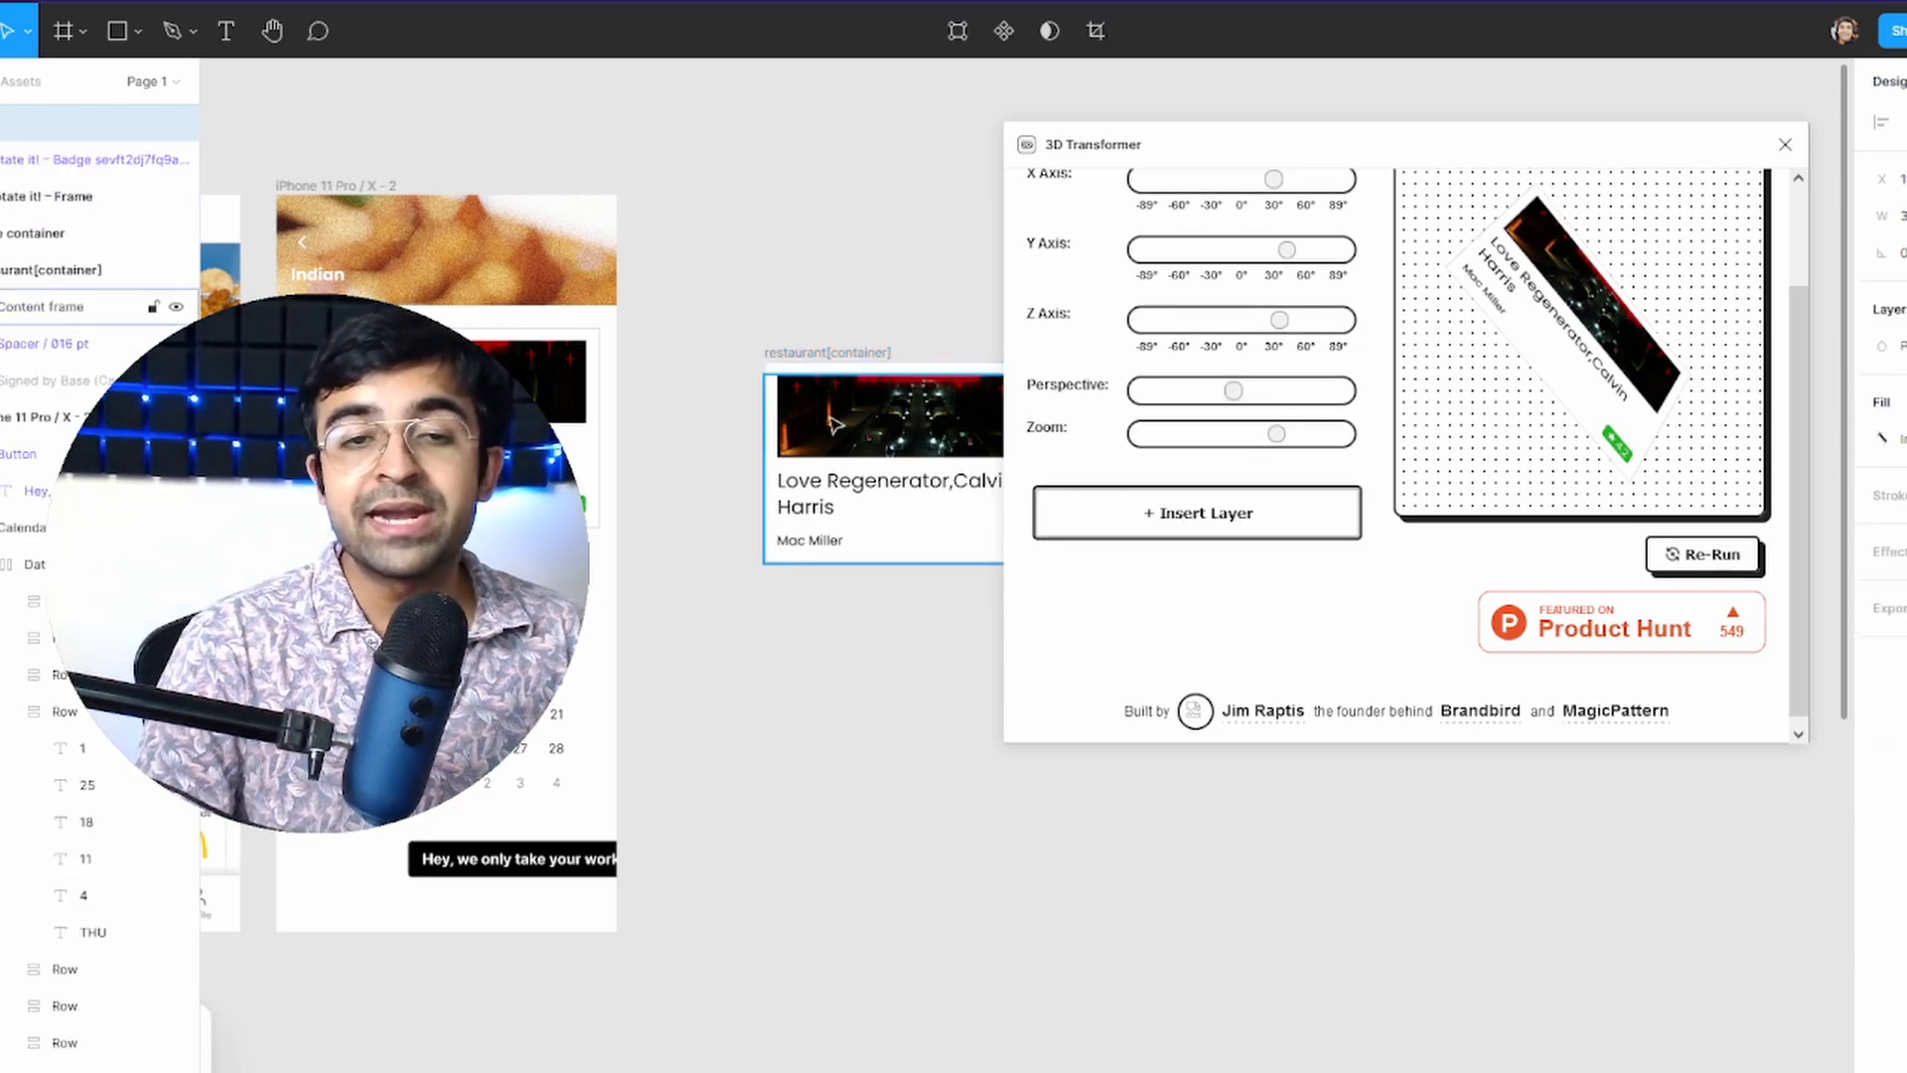
left_click(1782, 144)
left_click_drag(1290, 505, 1270, 502)
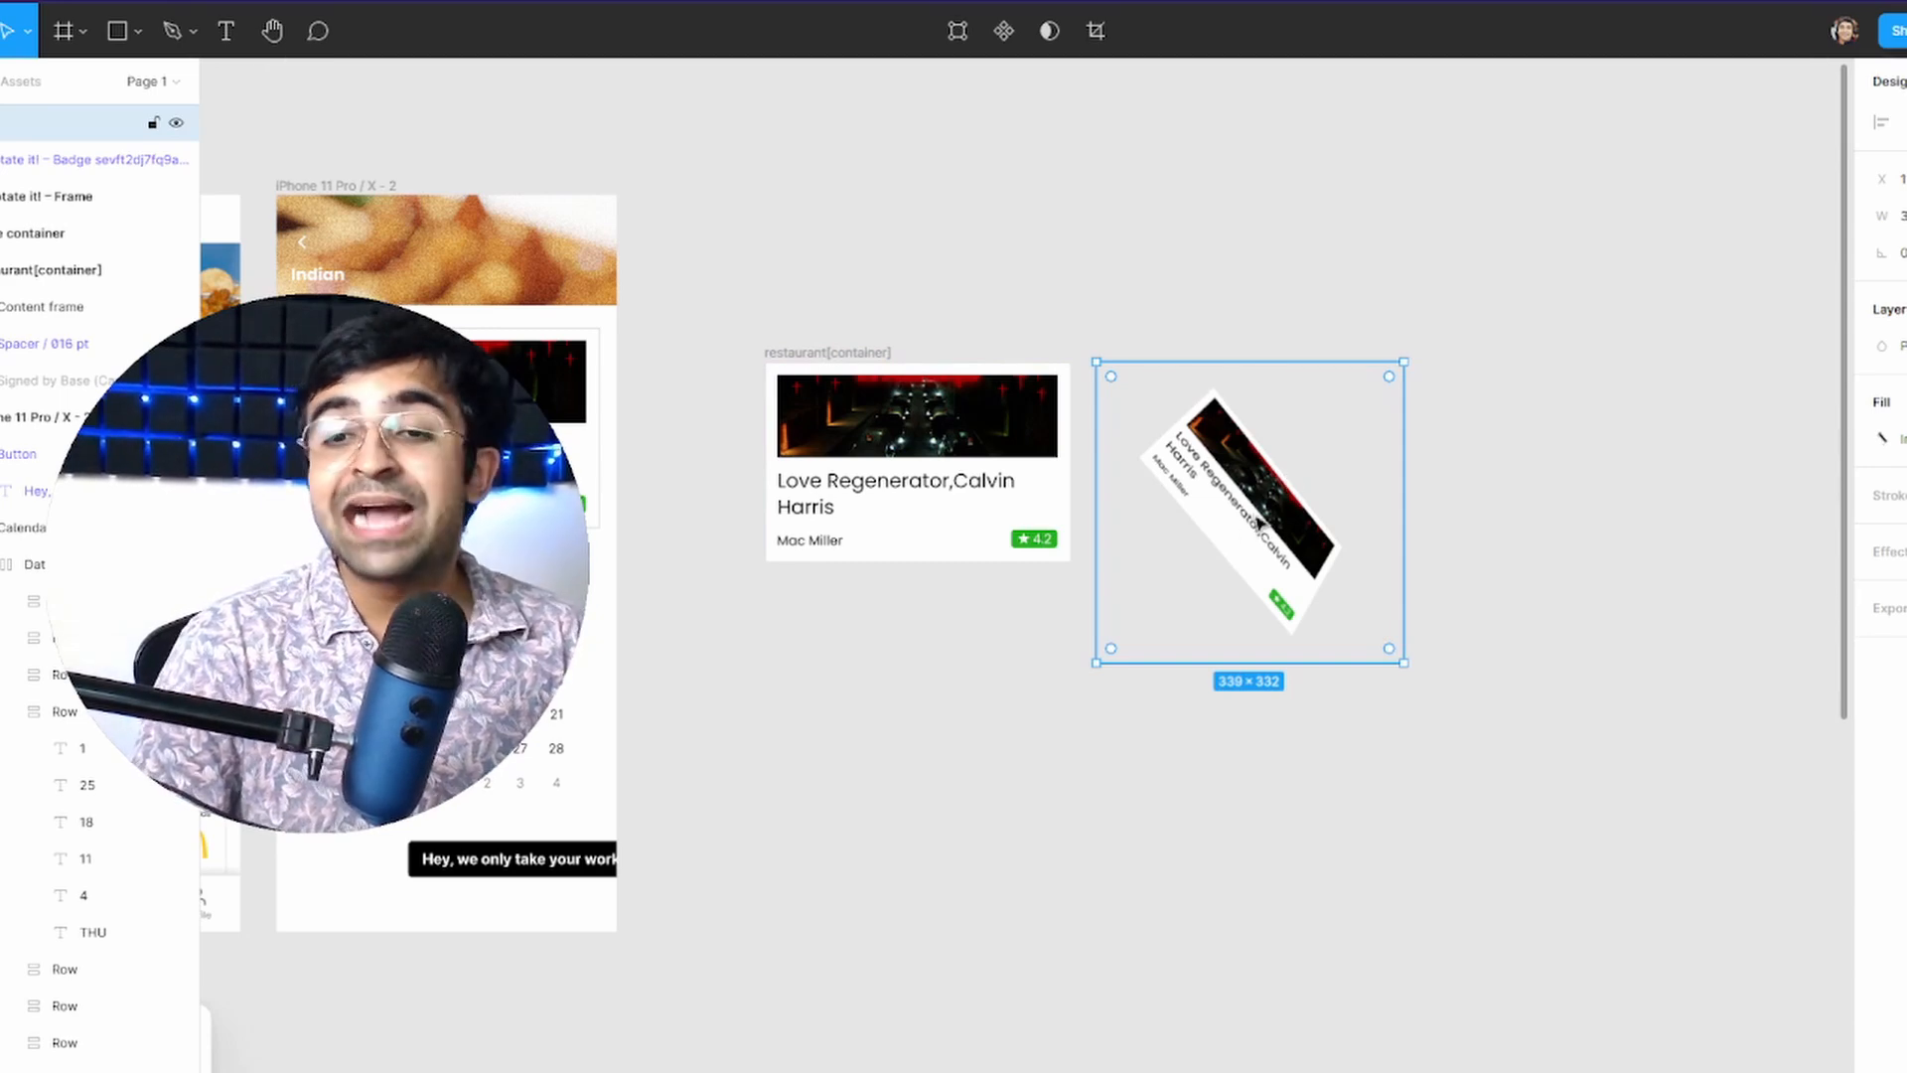
- Inspect the inserted 3D image up close and compare it with the original restaurant card
scroll(1279, 551, "up", 3)
scroll(1197, 442, "up", 3)
scroll(1329, 537, "down", 5)
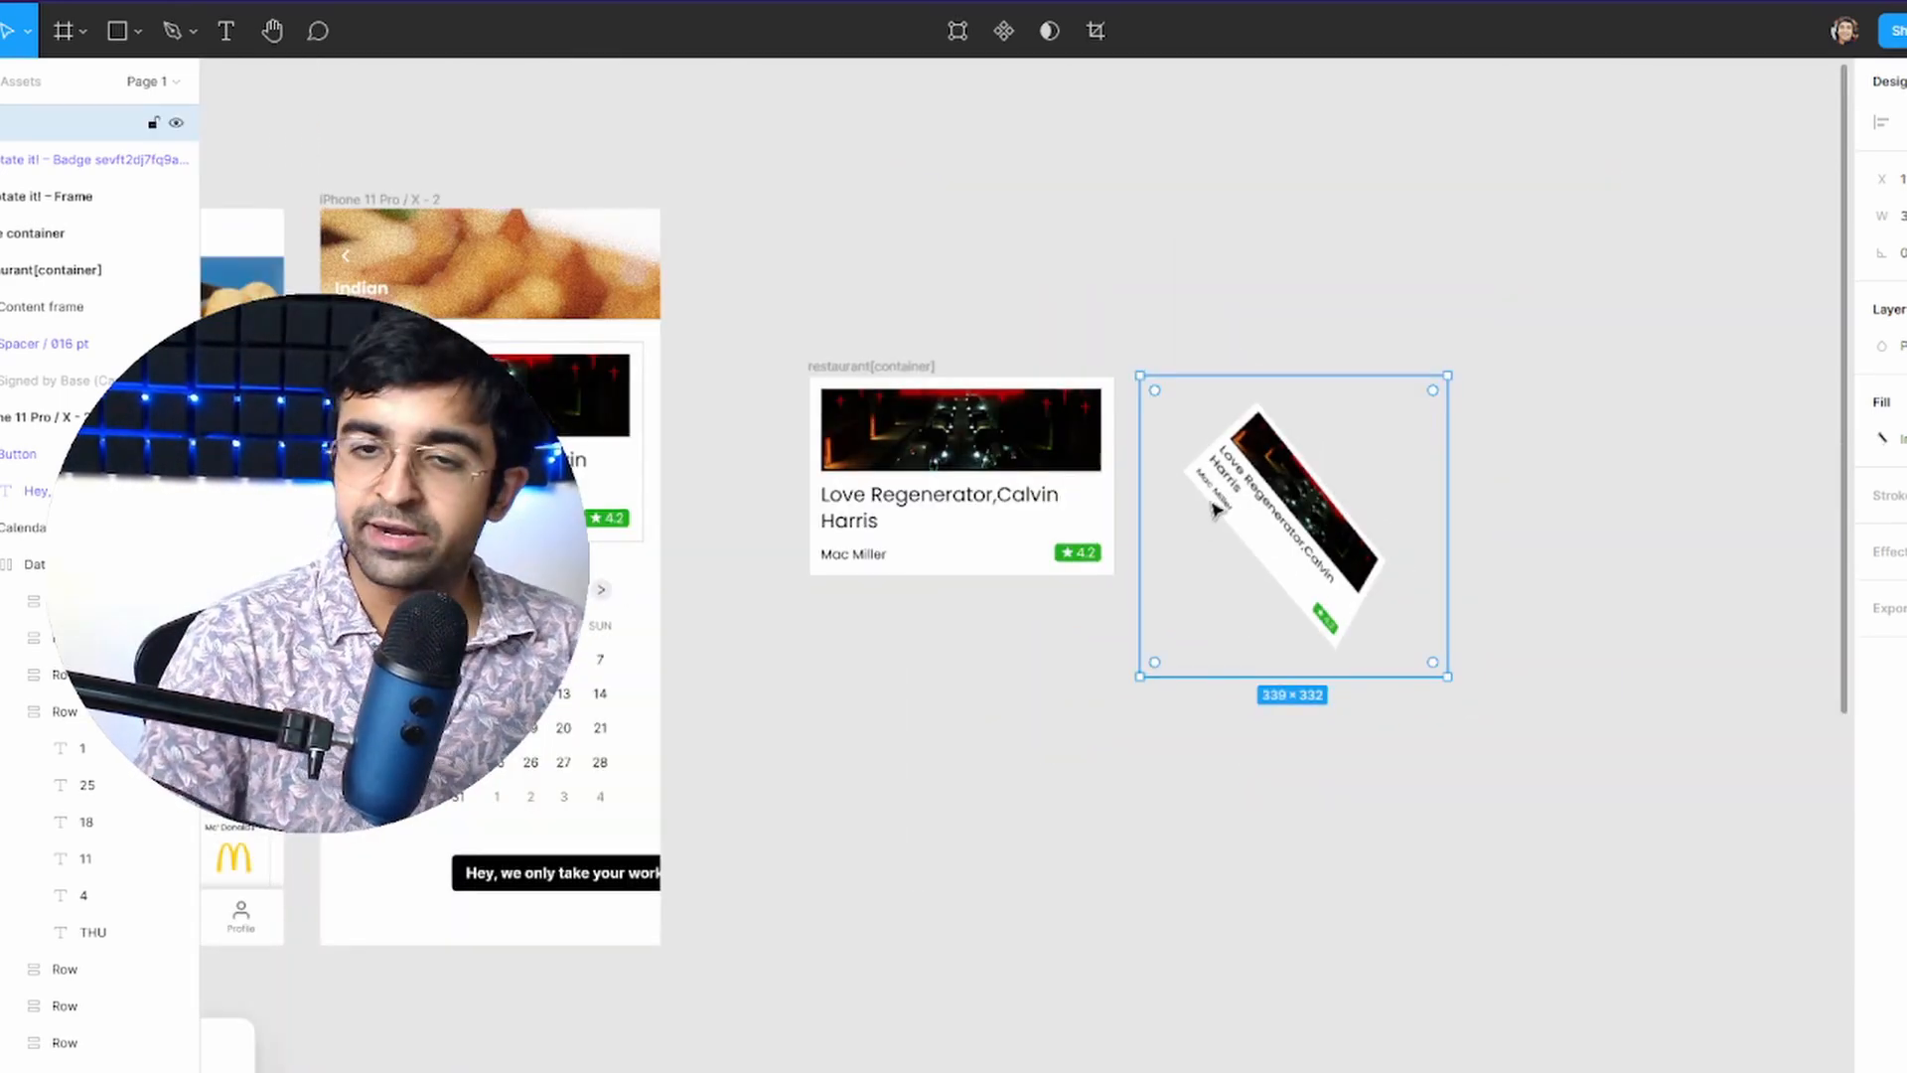
left_click(959, 575)
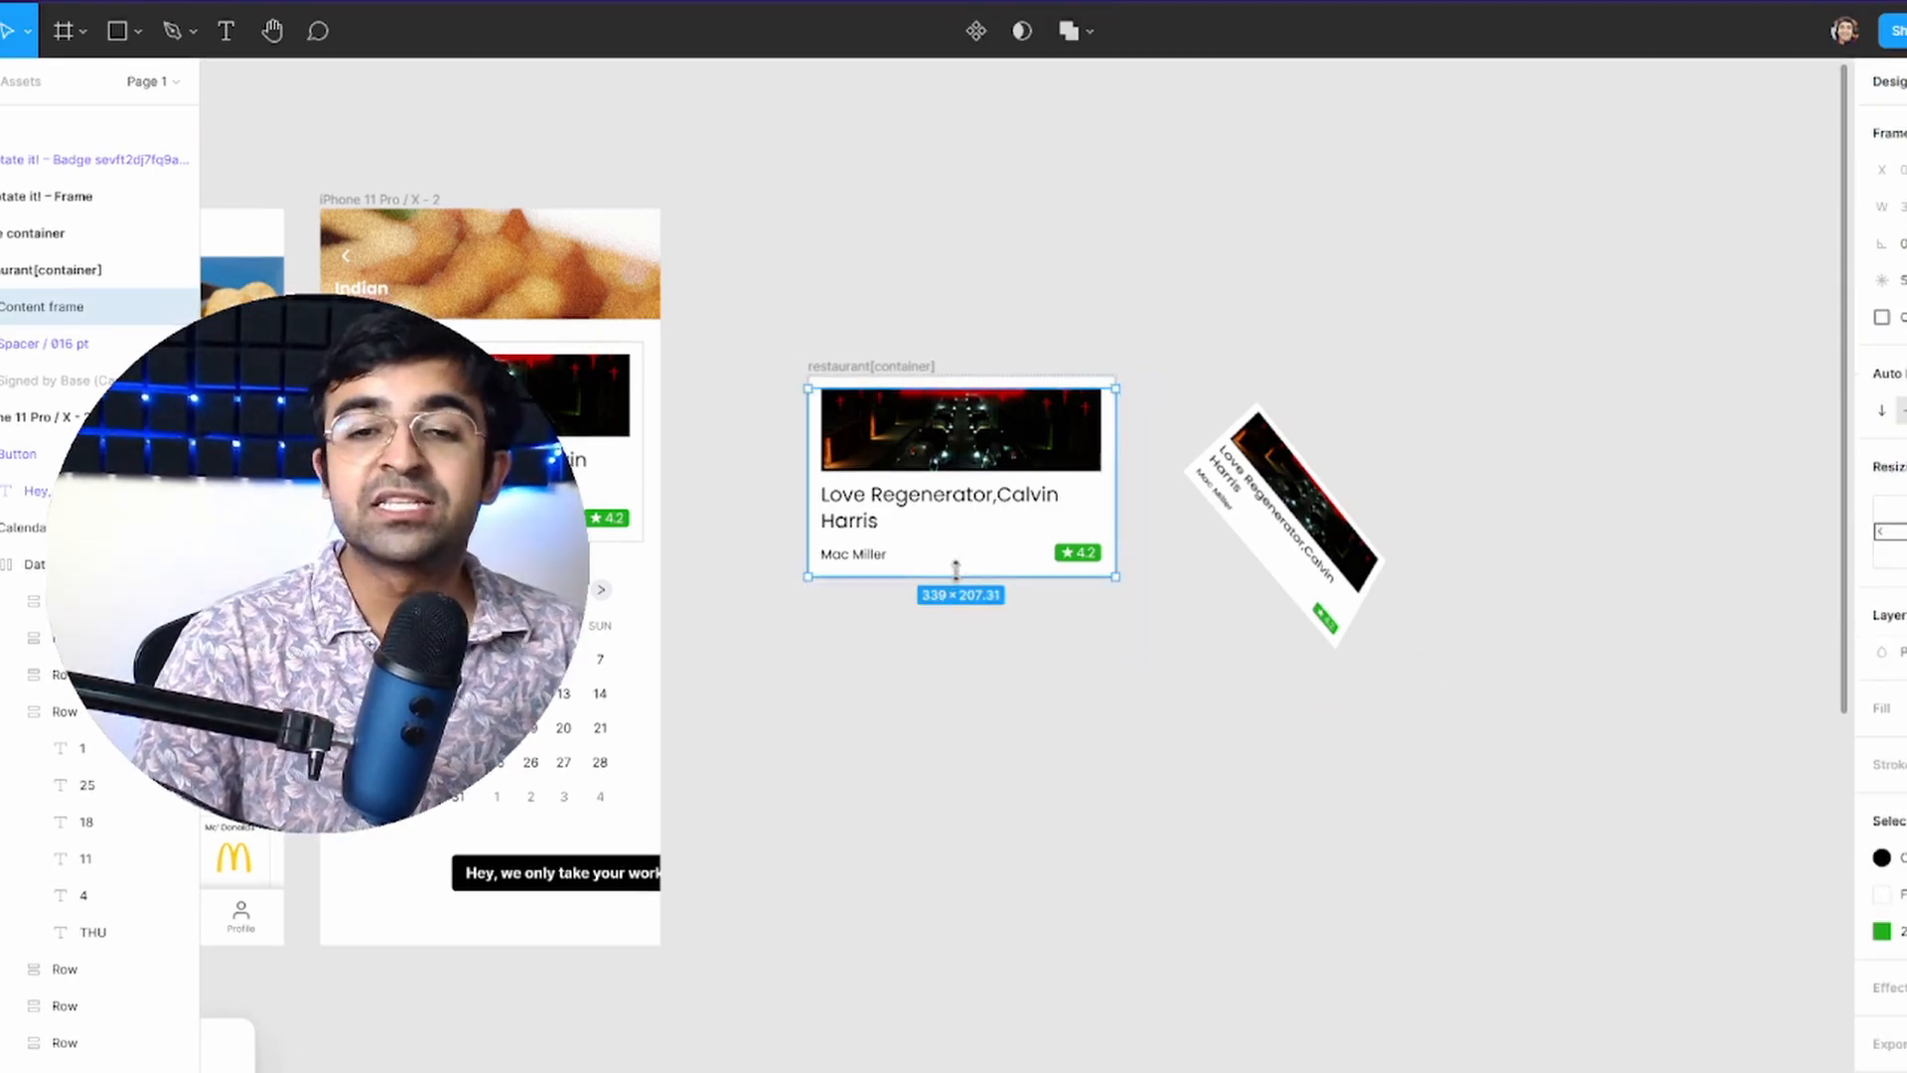
left_click(888, 369)
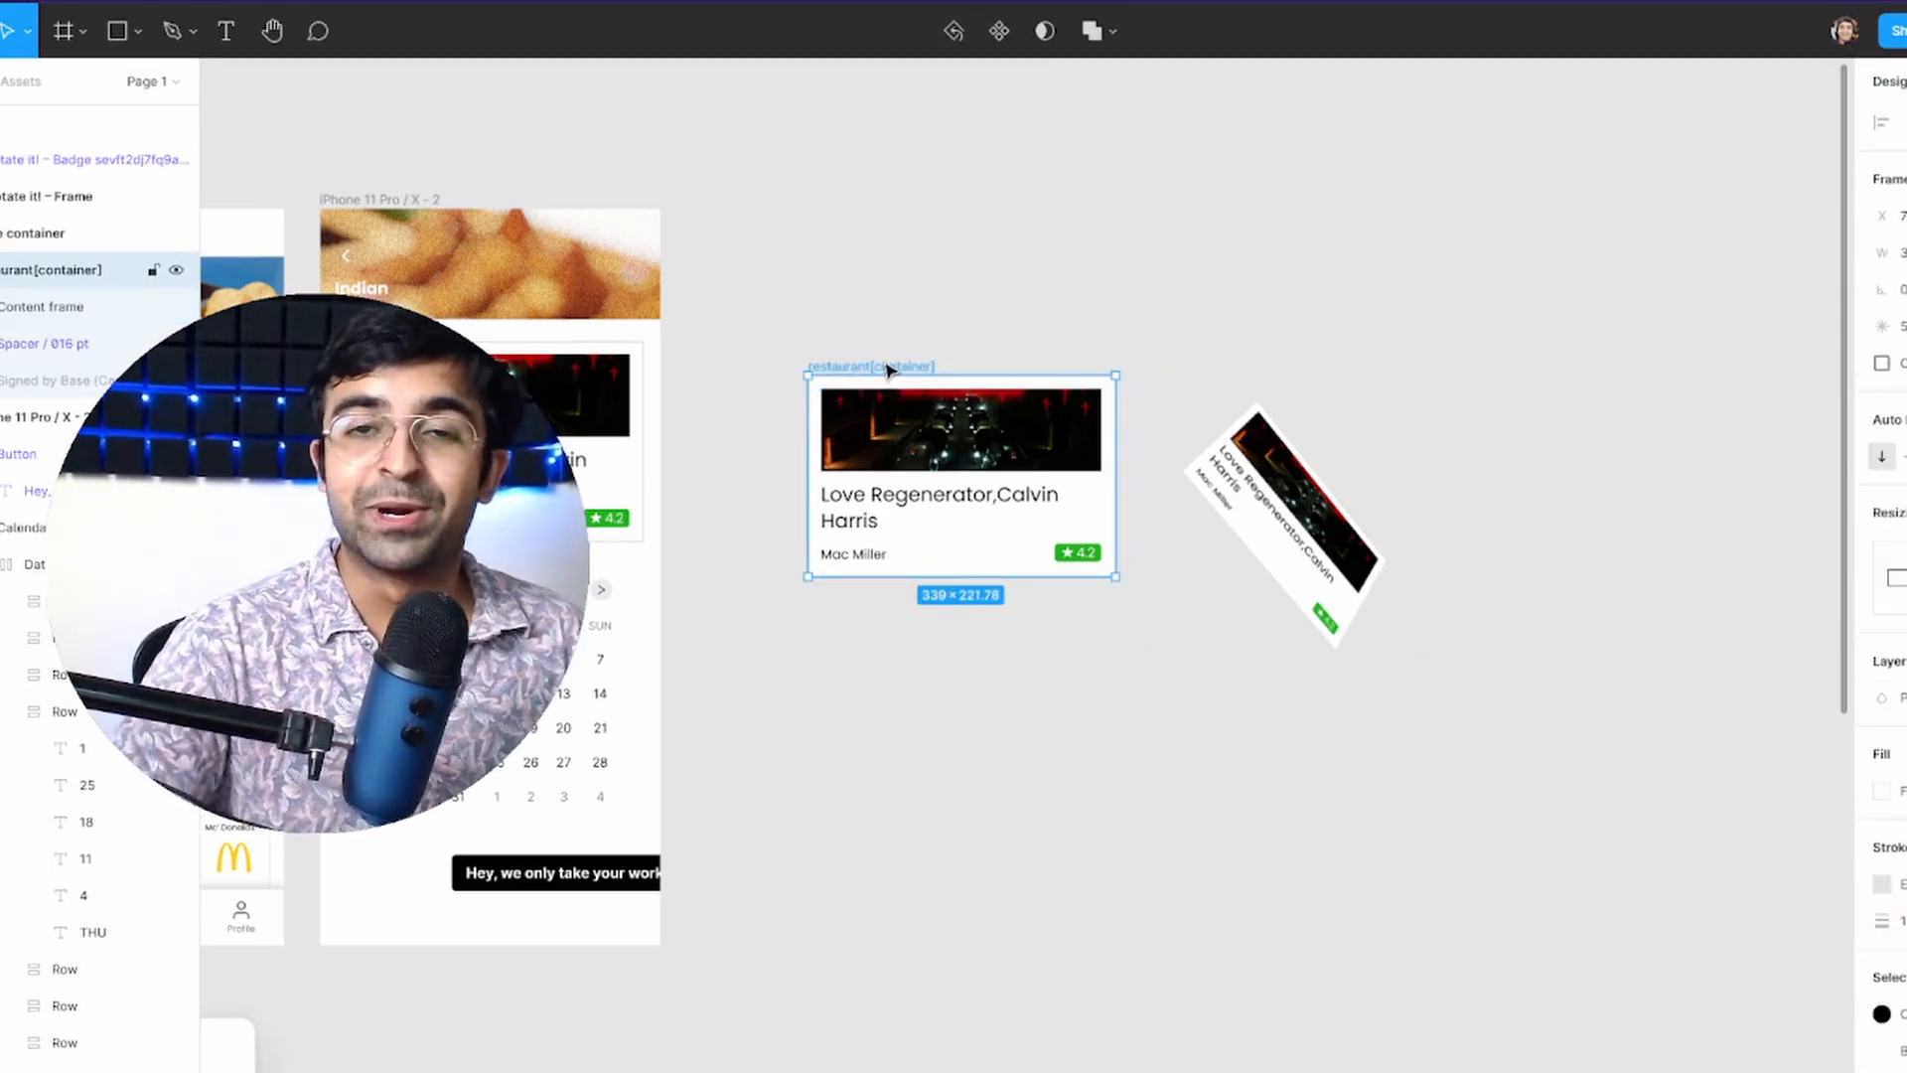
left_click(1291, 562)
scroll(1291, 564, "up", 5)
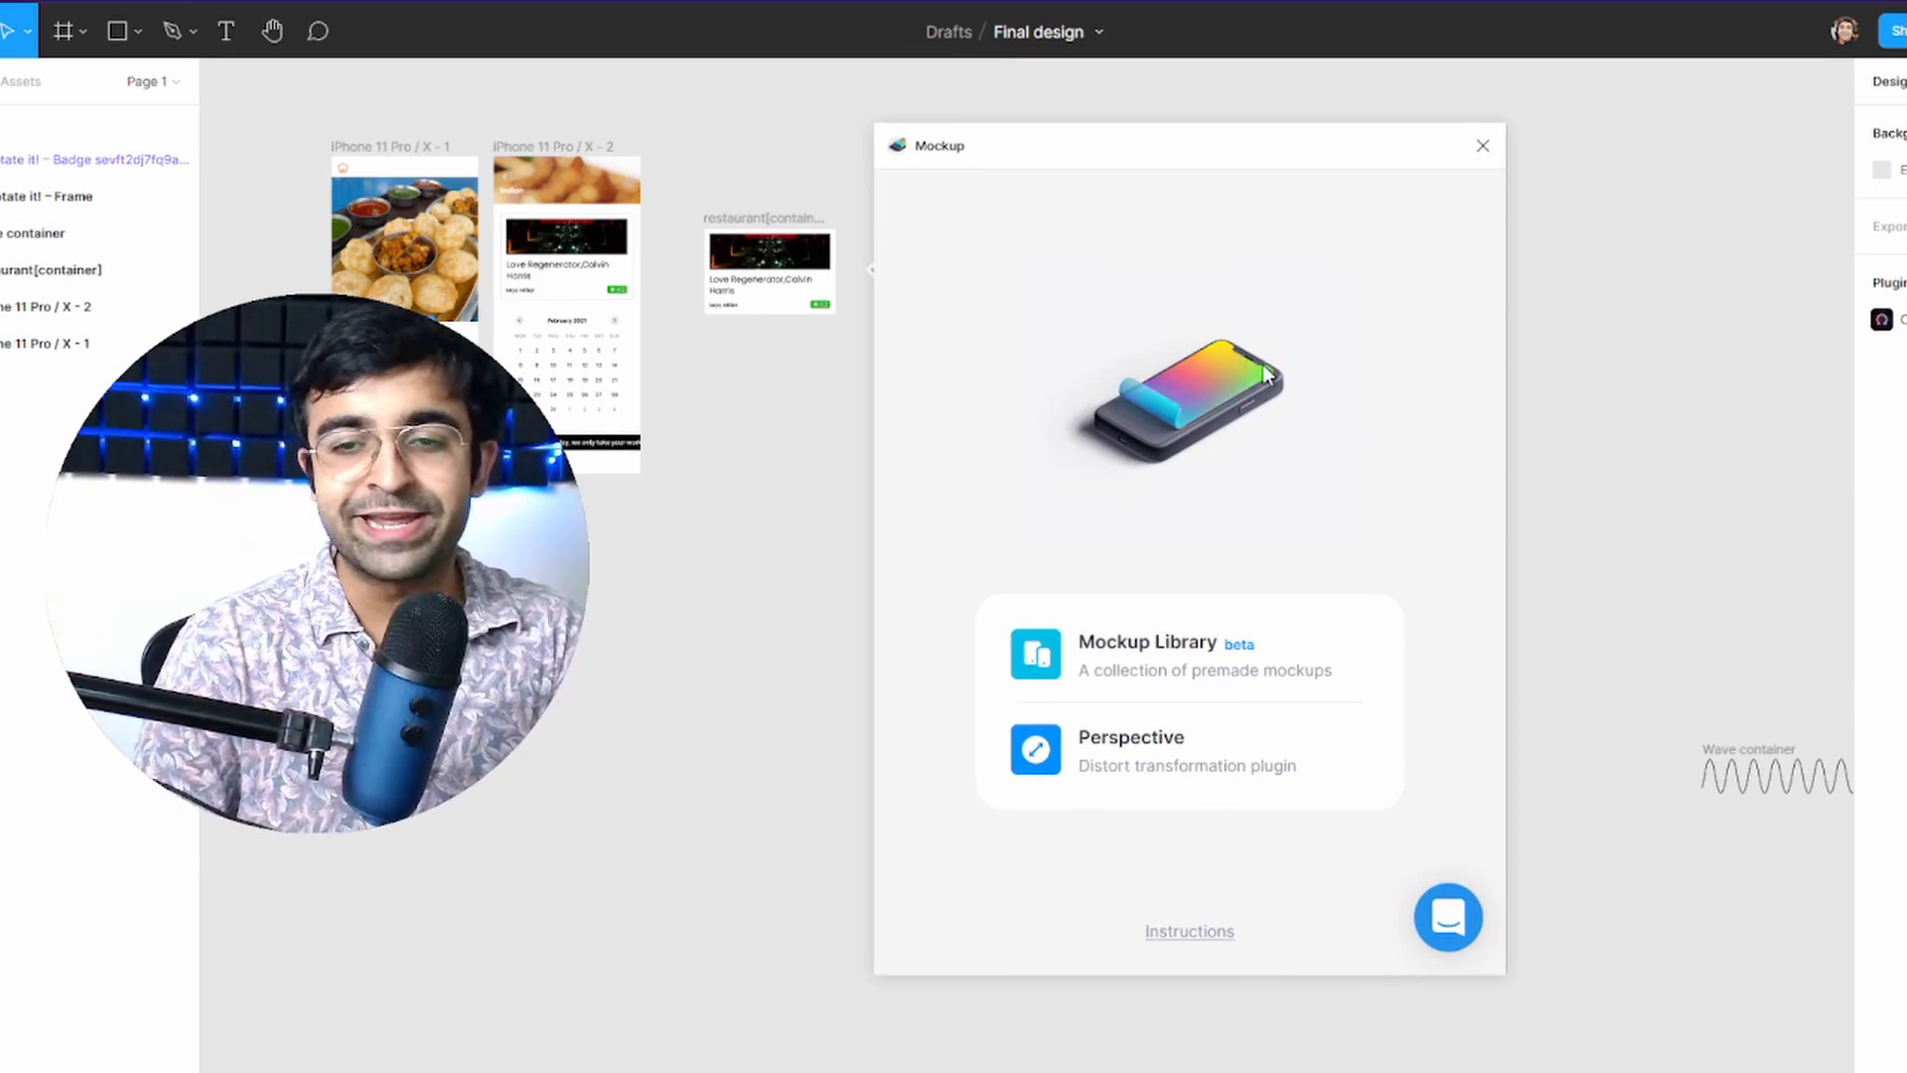
- Check the Mockup plugin's Perspective option, and choose the iPhone 13 Pro Max mockup from the Mockup Library
left_click(1107, 745)
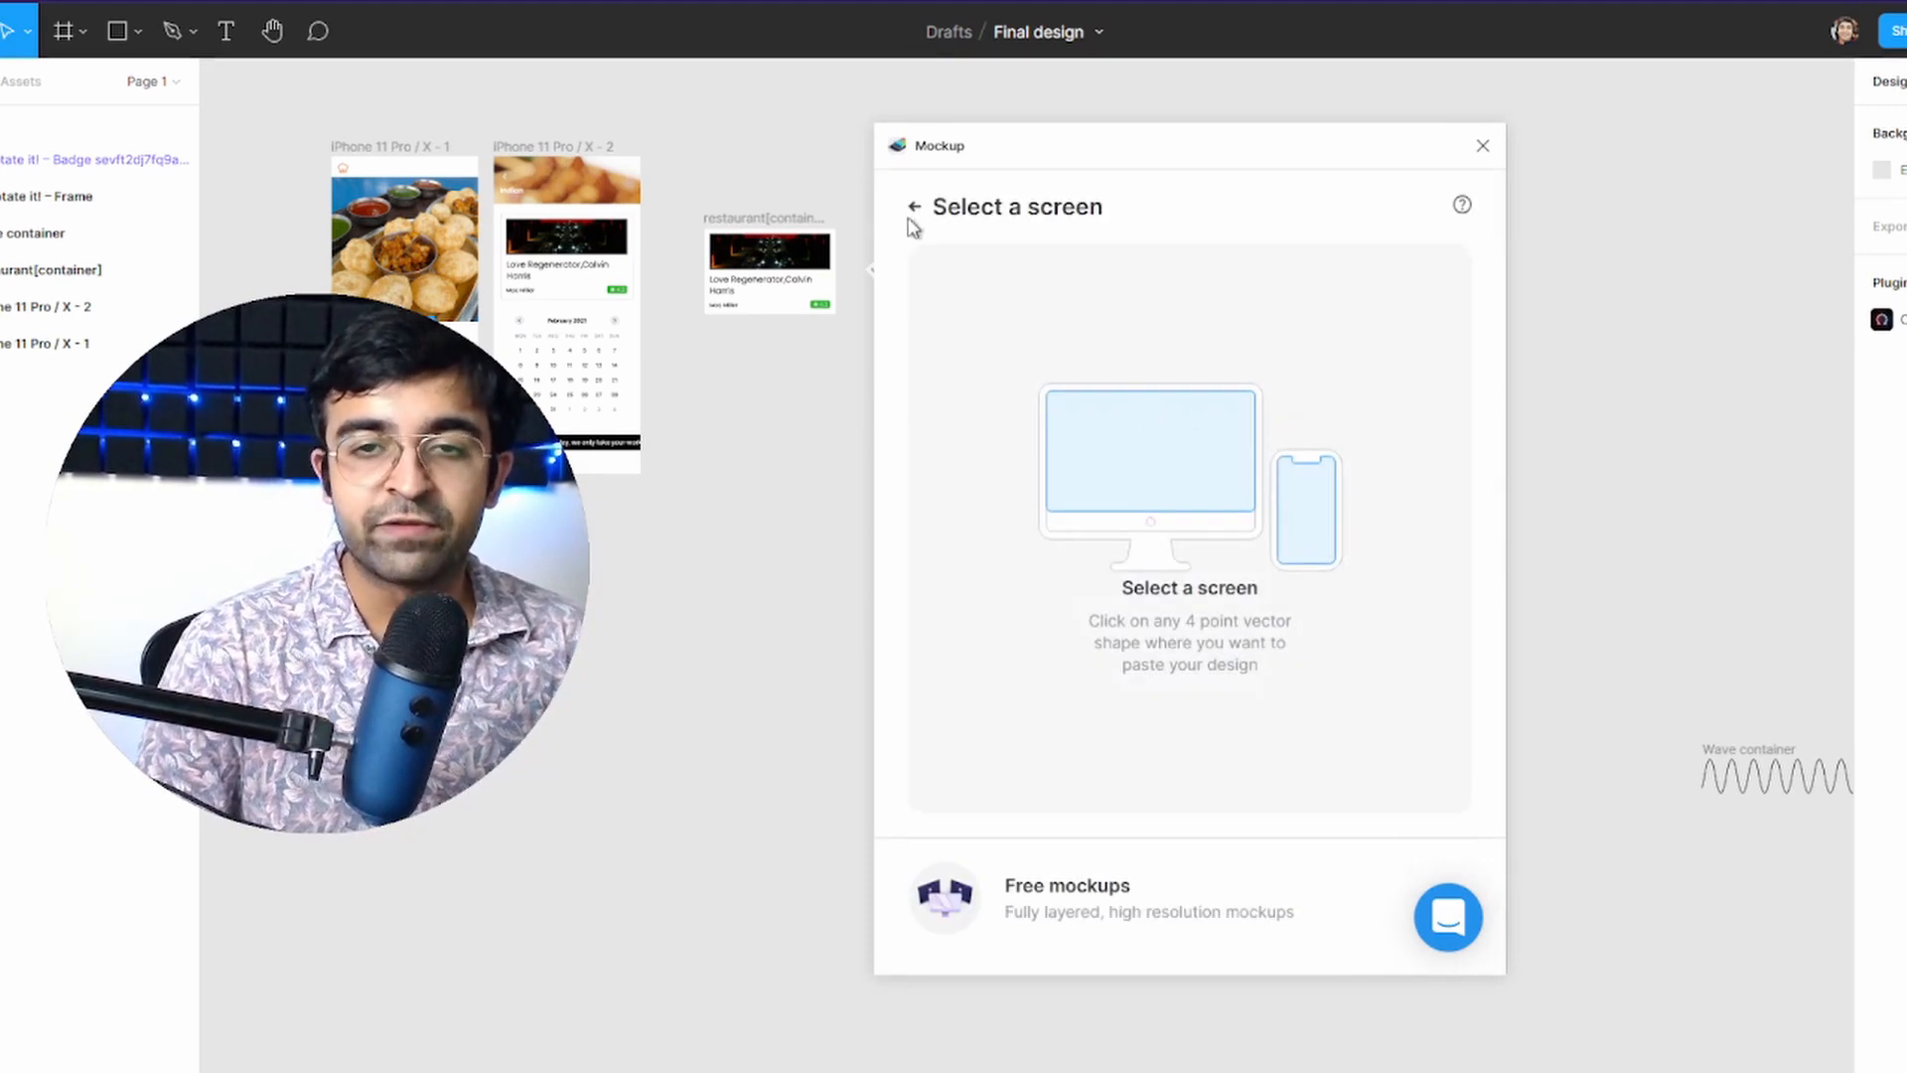
left_click(914, 213)
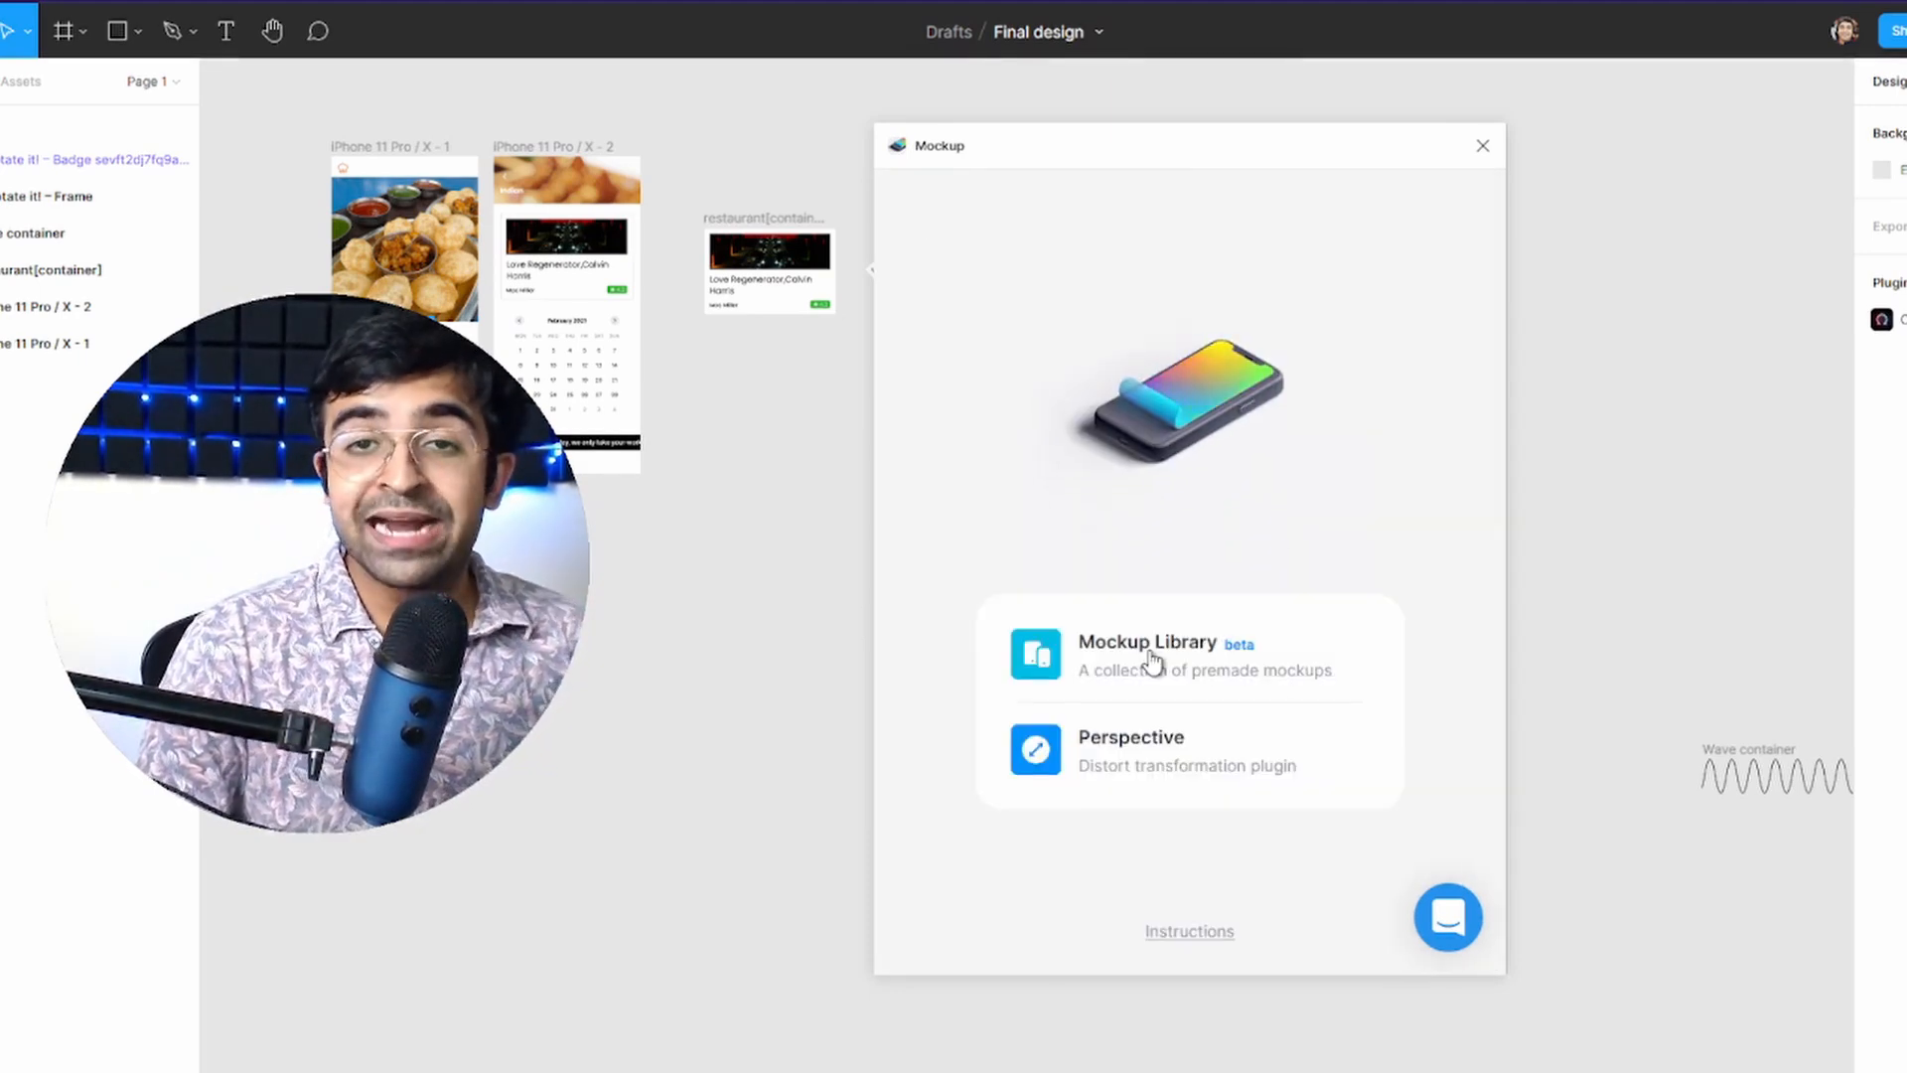
left_click(1150, 662)
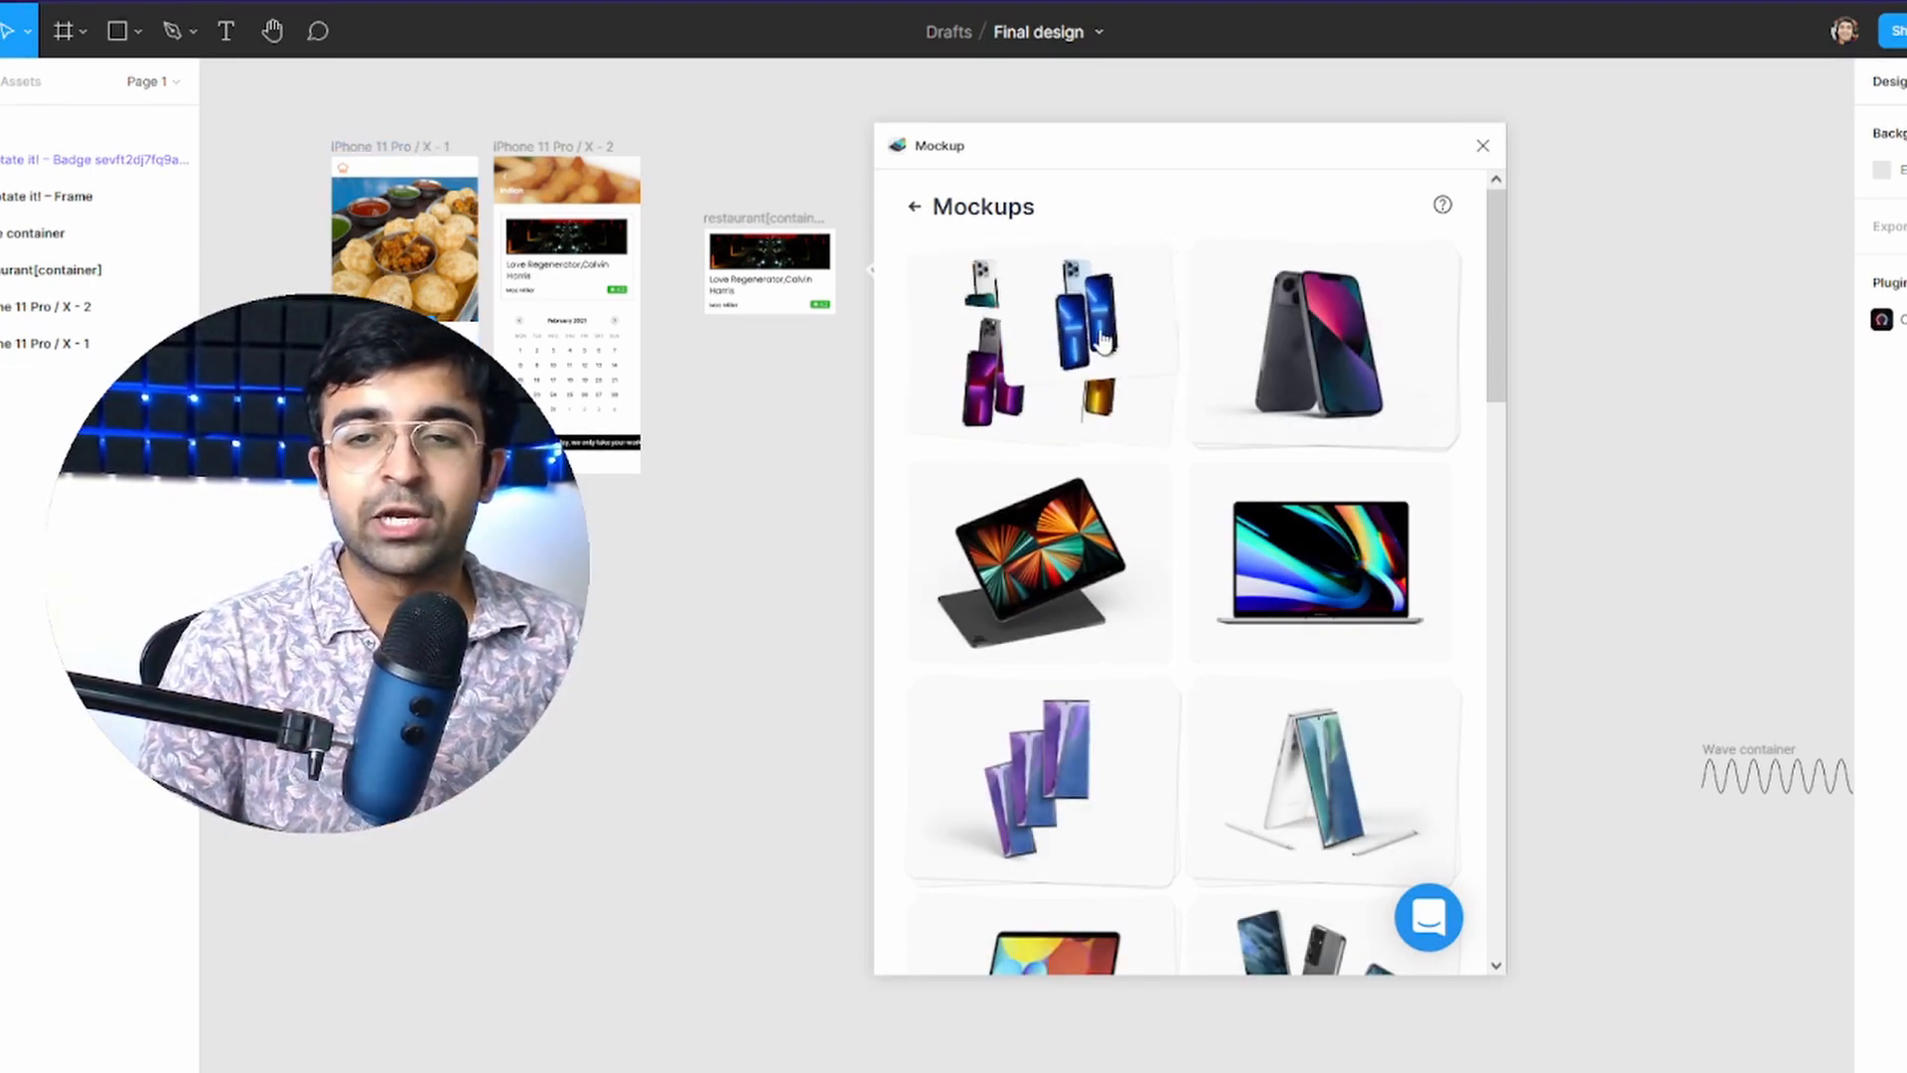
left_click(1105, 372)
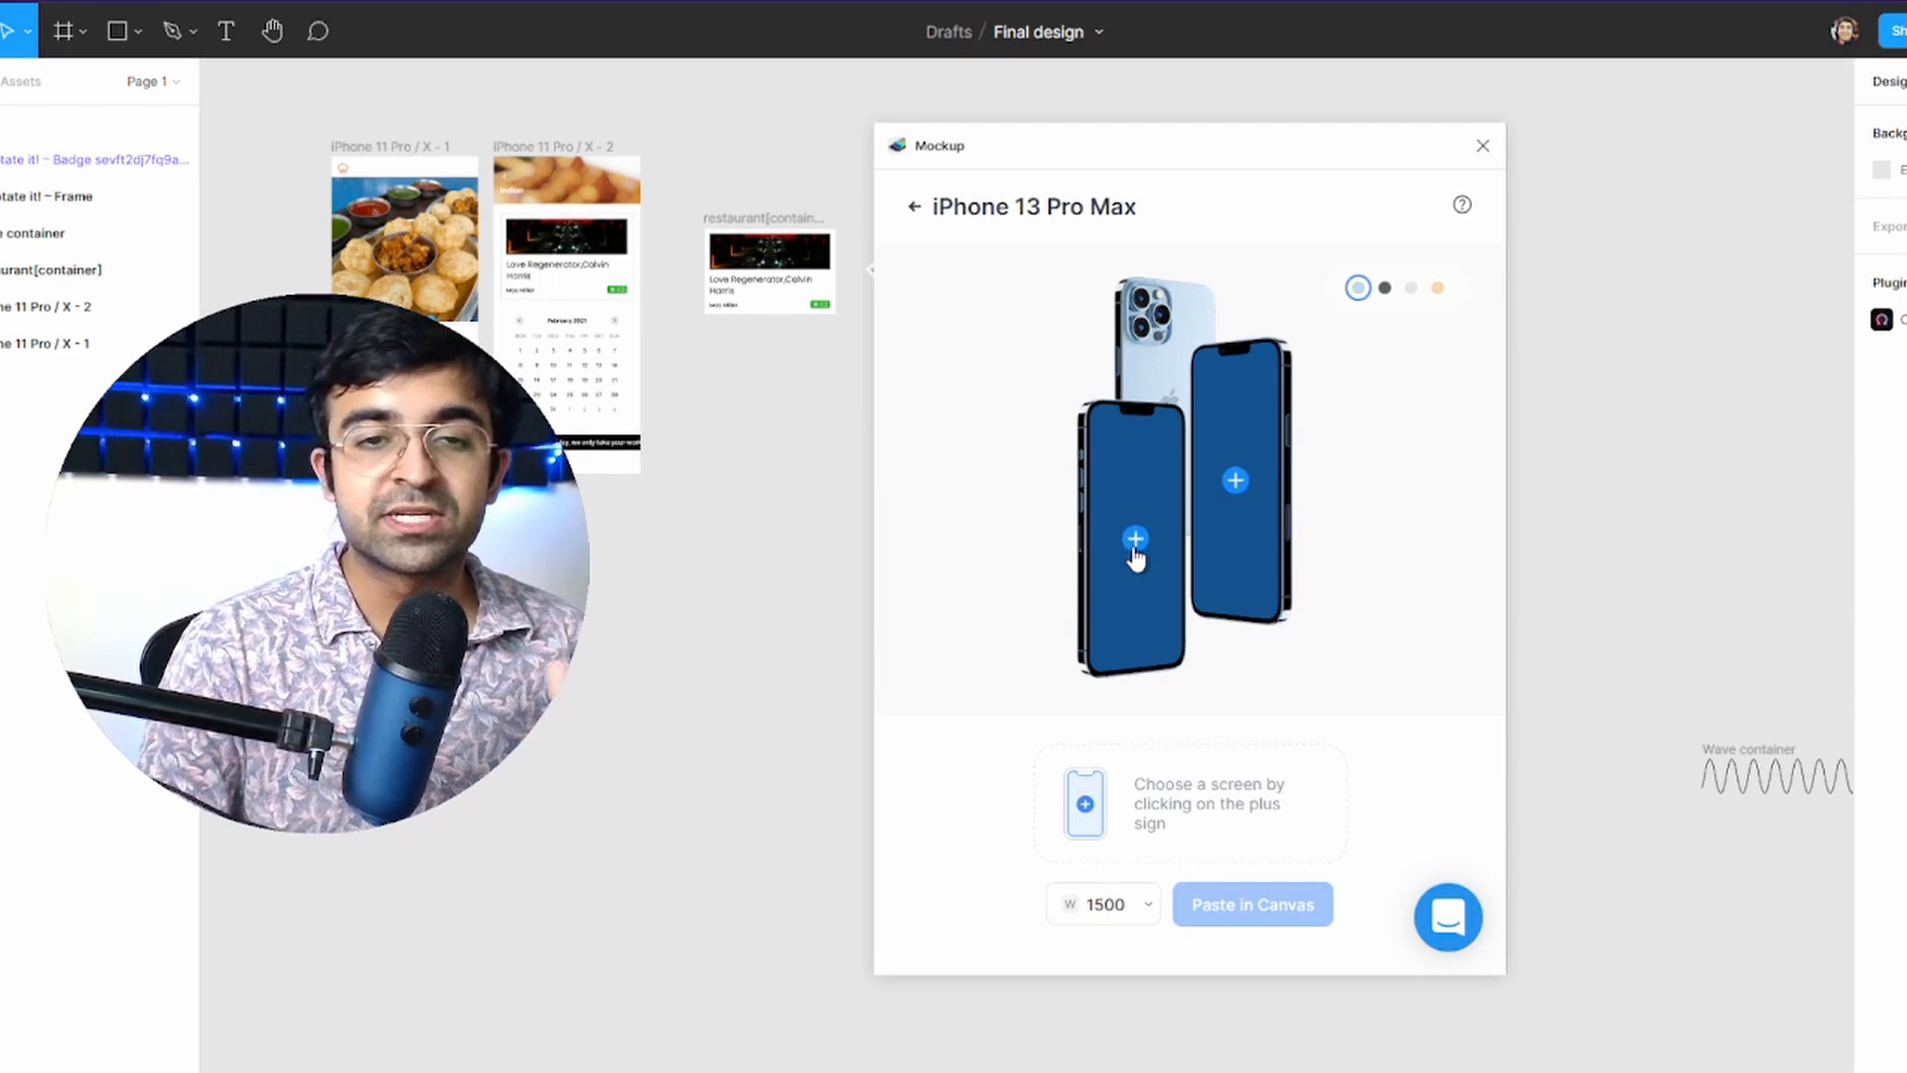
- Fill the front phone's screen with the iPhone 11 Pro / X - 1 artboard, accepting the default crop
left_click(1134, 547)
left_click(994, 703)
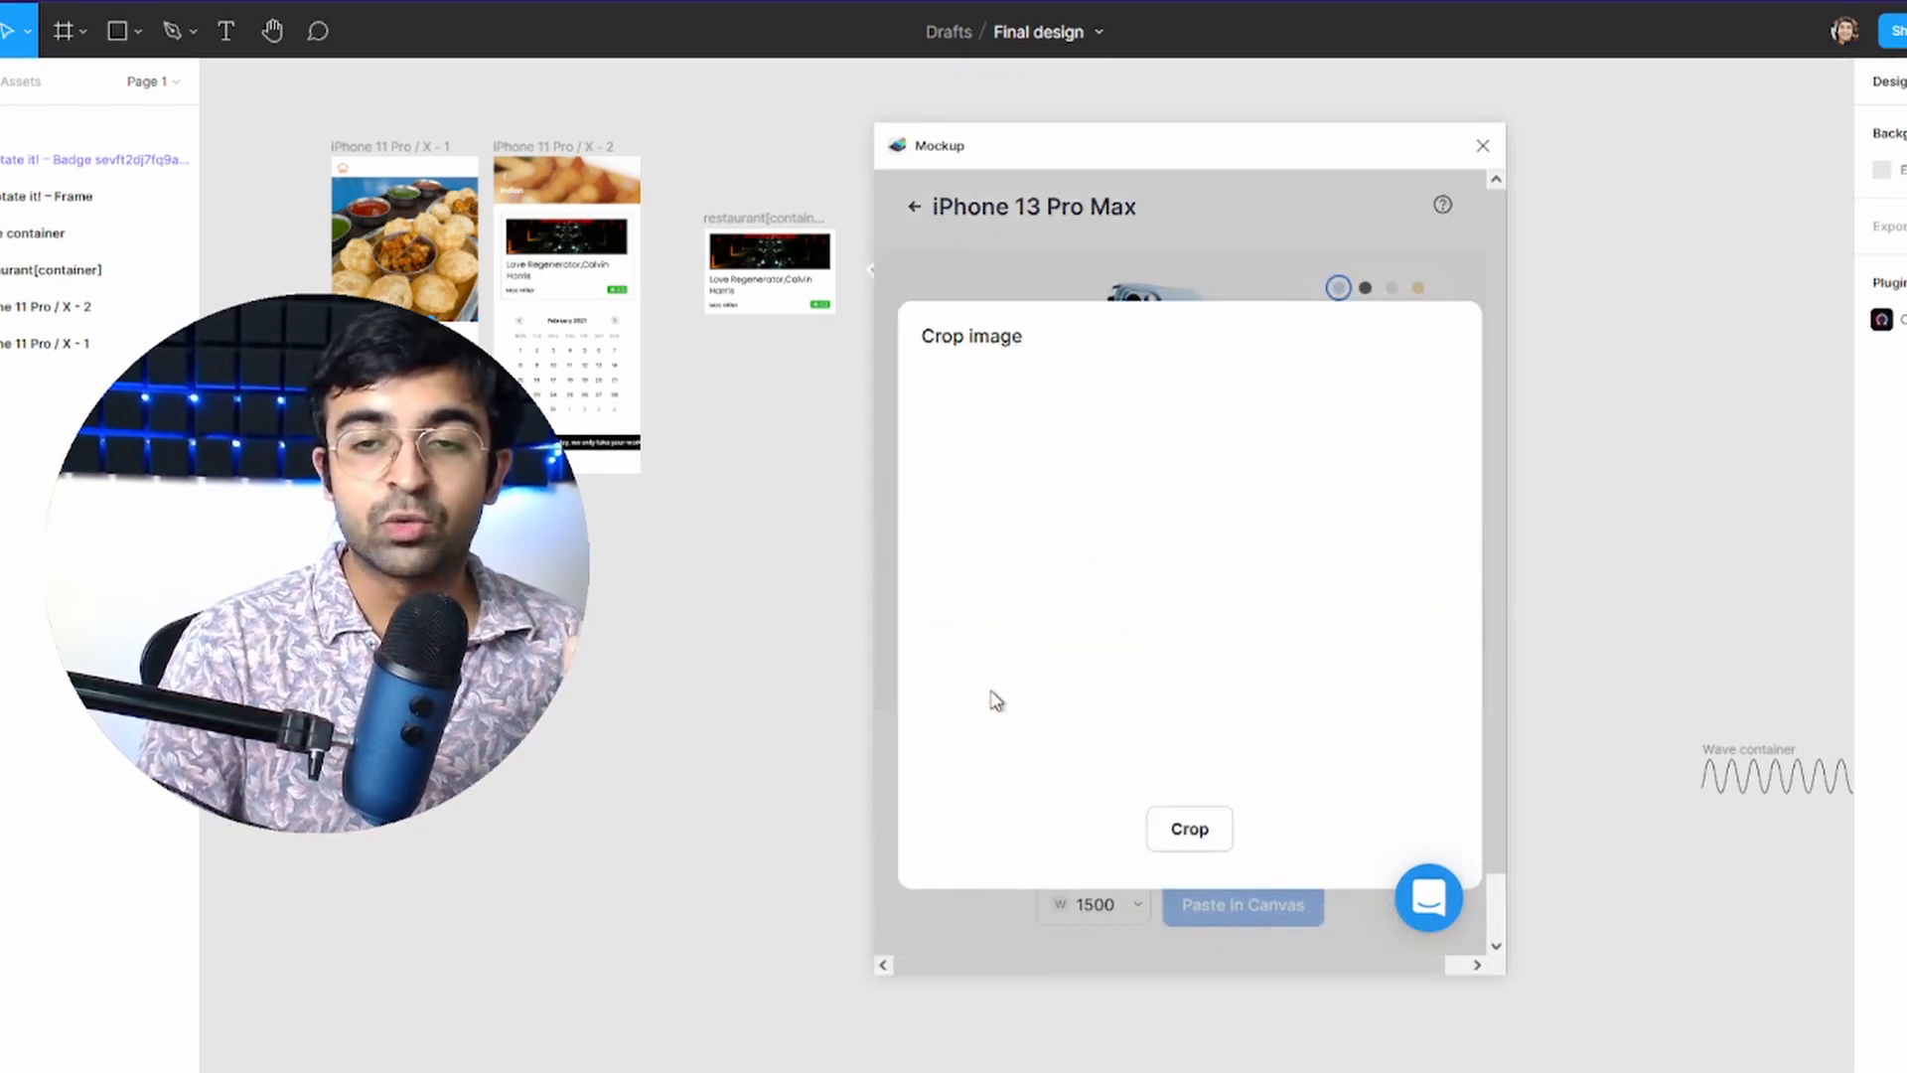
left_click(1195, 830)
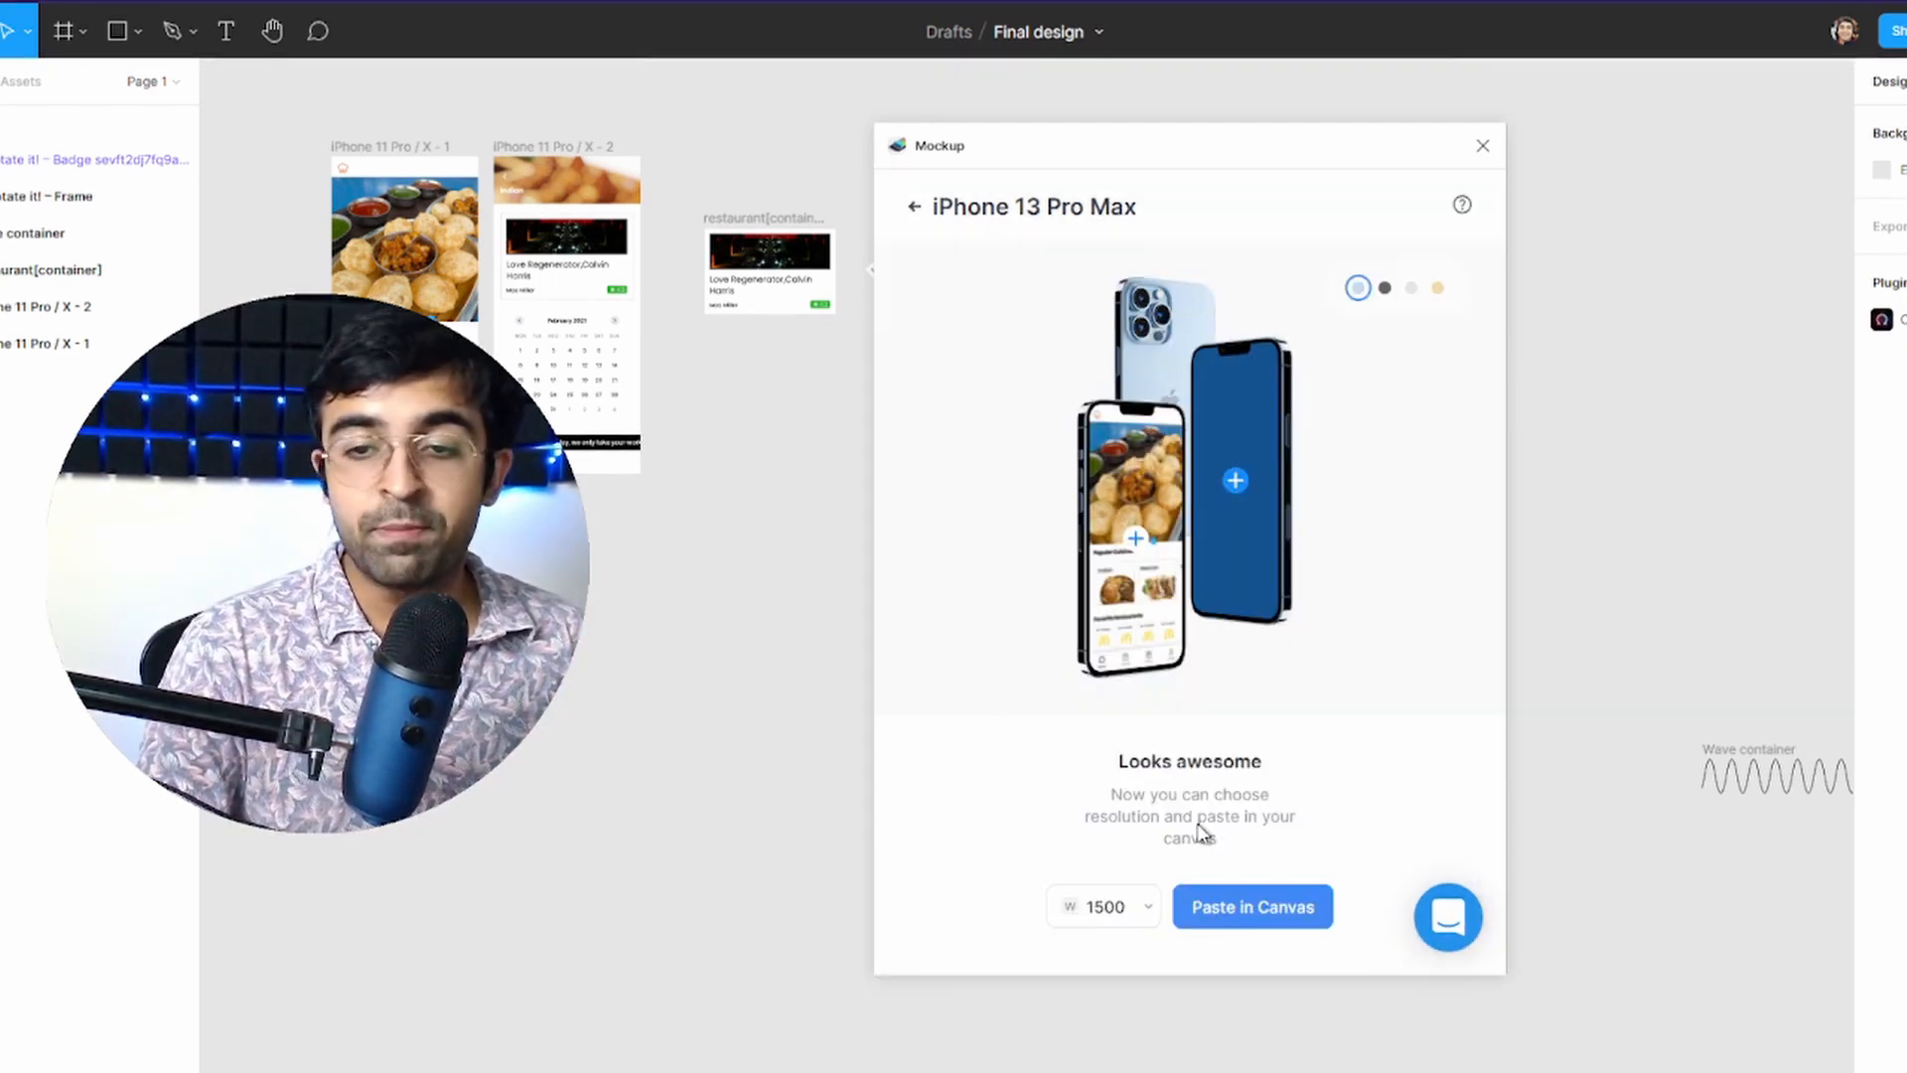
- Fill the rear phone's blank screen with the iPhone 11 Pro / X - 2 artboard, accepting the default crop
left_click(1242, 486)
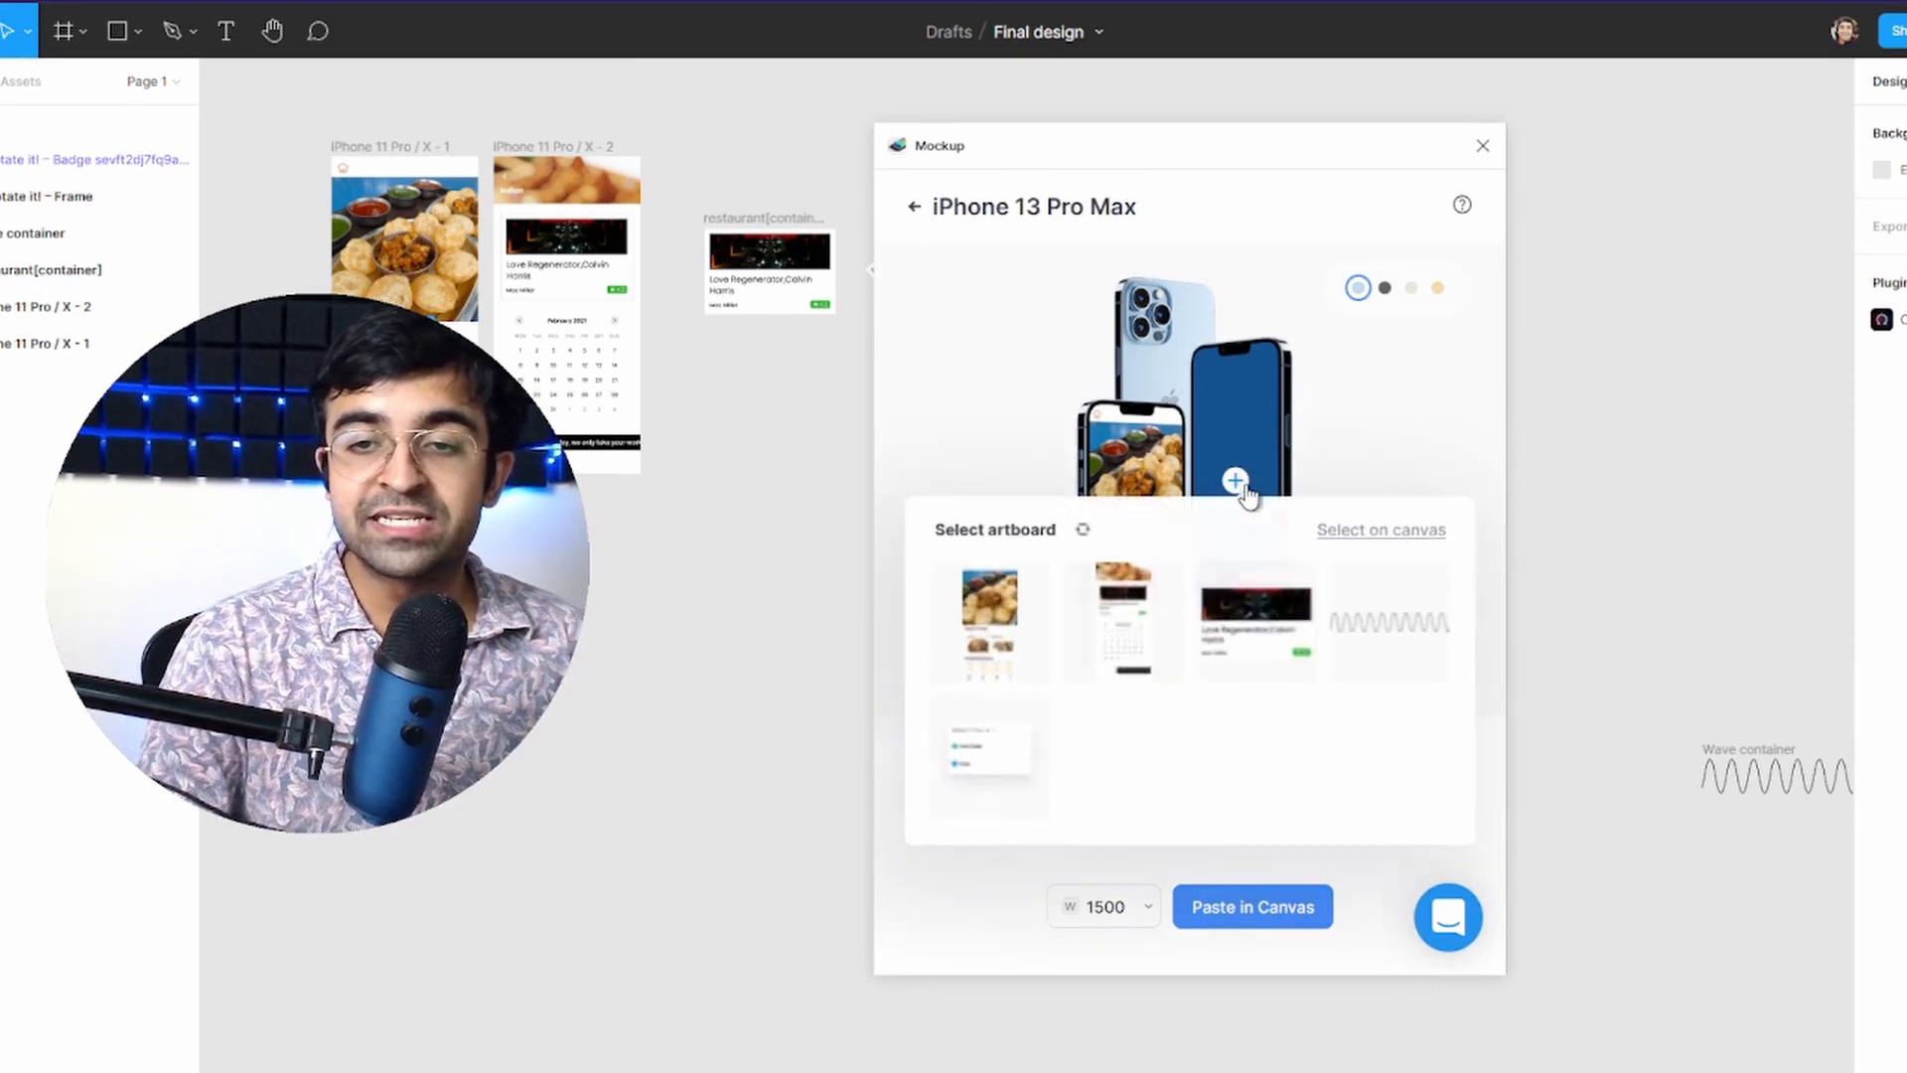
left_click(1104, 646)
left_click(1189, 829)
- Set the mockup's width resolution to 3000 and paste the finished mockup onto the canvas
left_click(1107, 908)
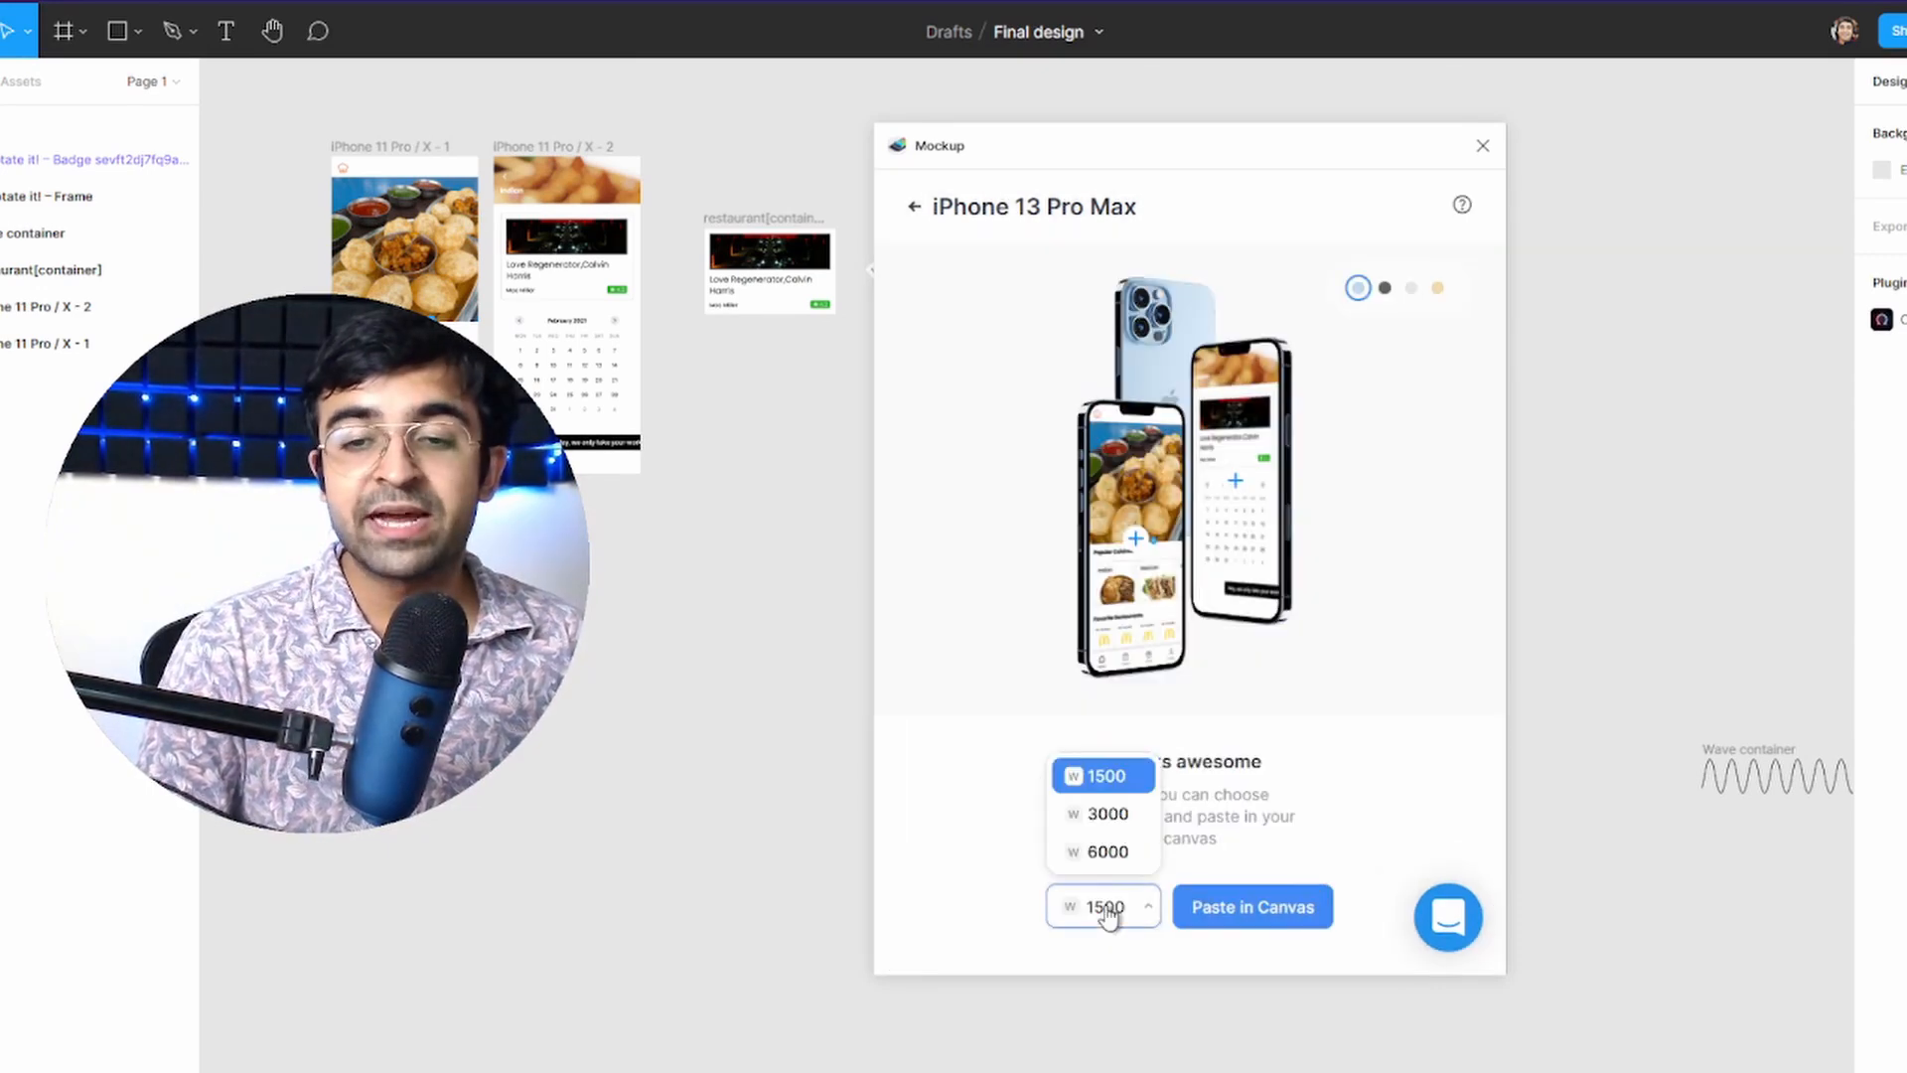
left_click(1120, 850)
left_click(1127, 906)
left_click(1134, 815)
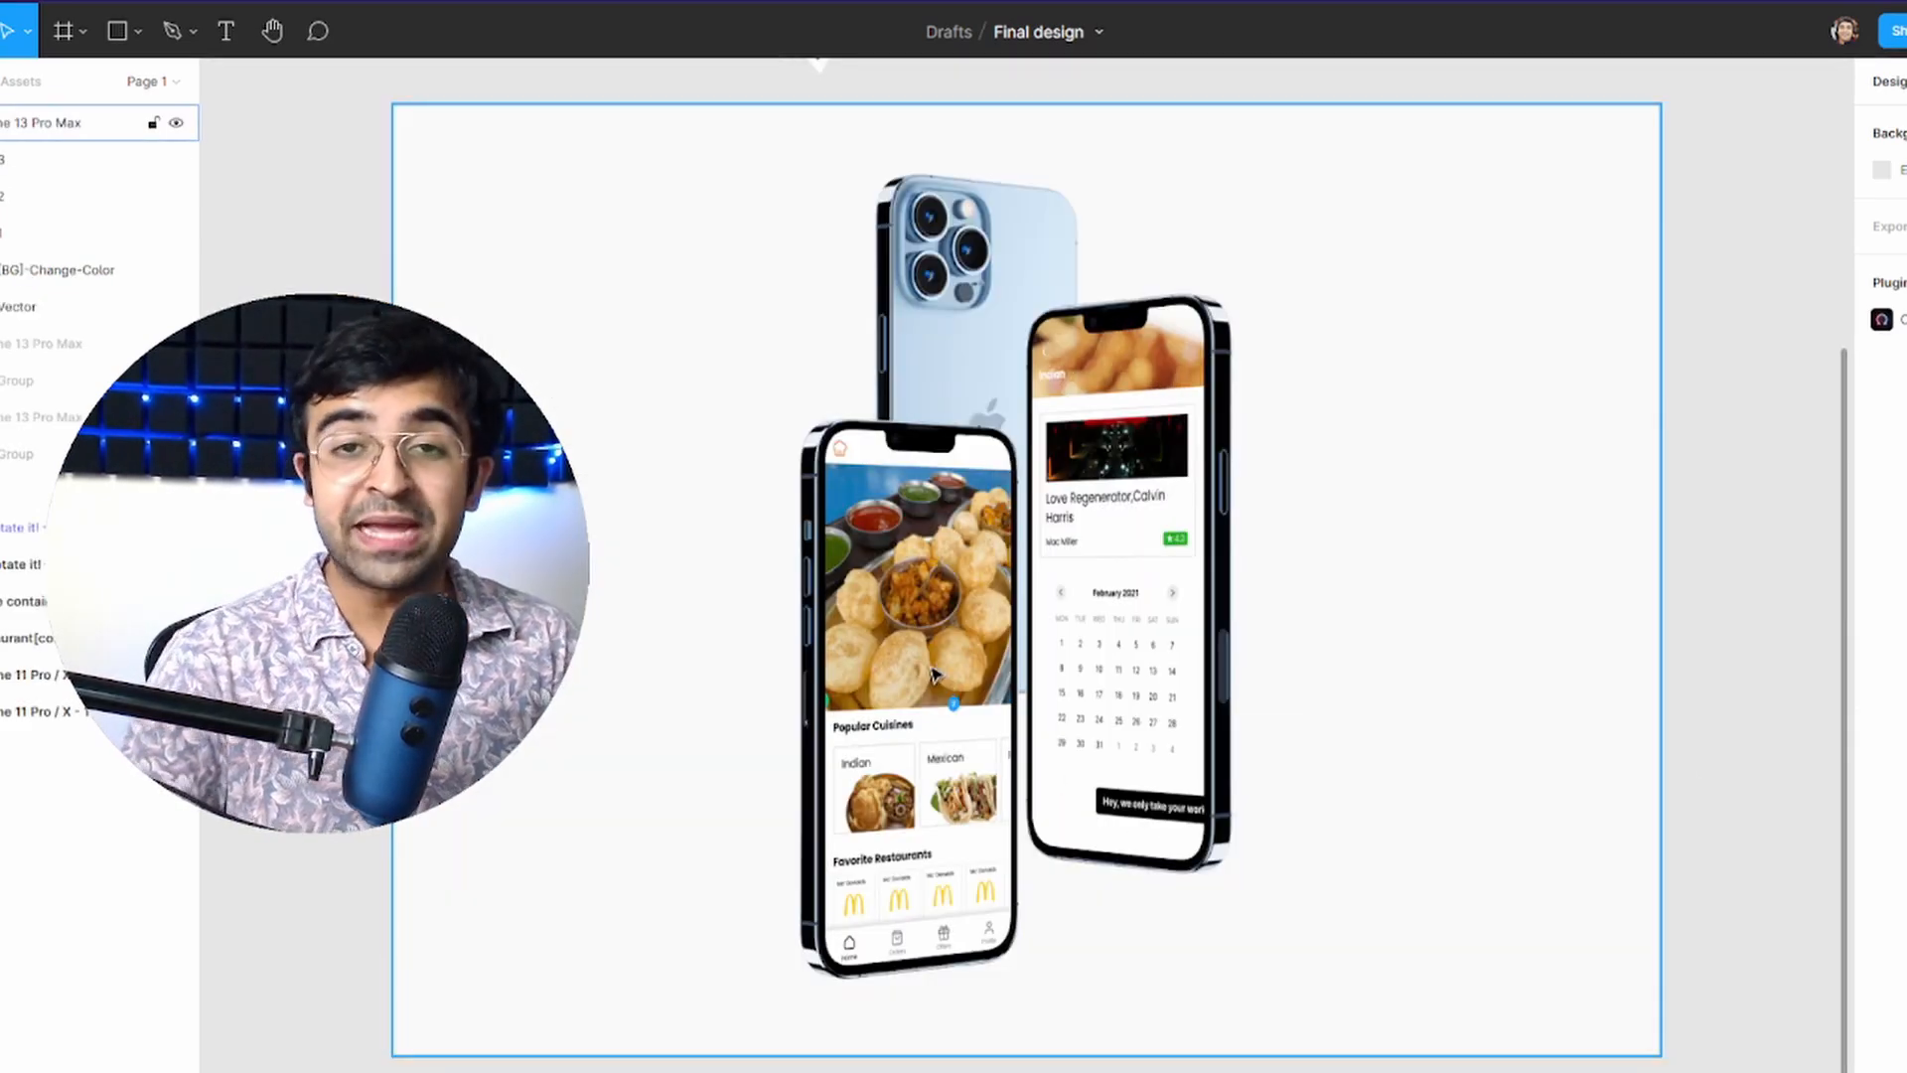
- Try moving the front phone's nested layer within the pasted mockup, and undo the move
triple_click(932, 678)
key("Escape")
triple_click(940, 697)
left_click_drag(940, 698, 752, 750)
key("ctrl+z")
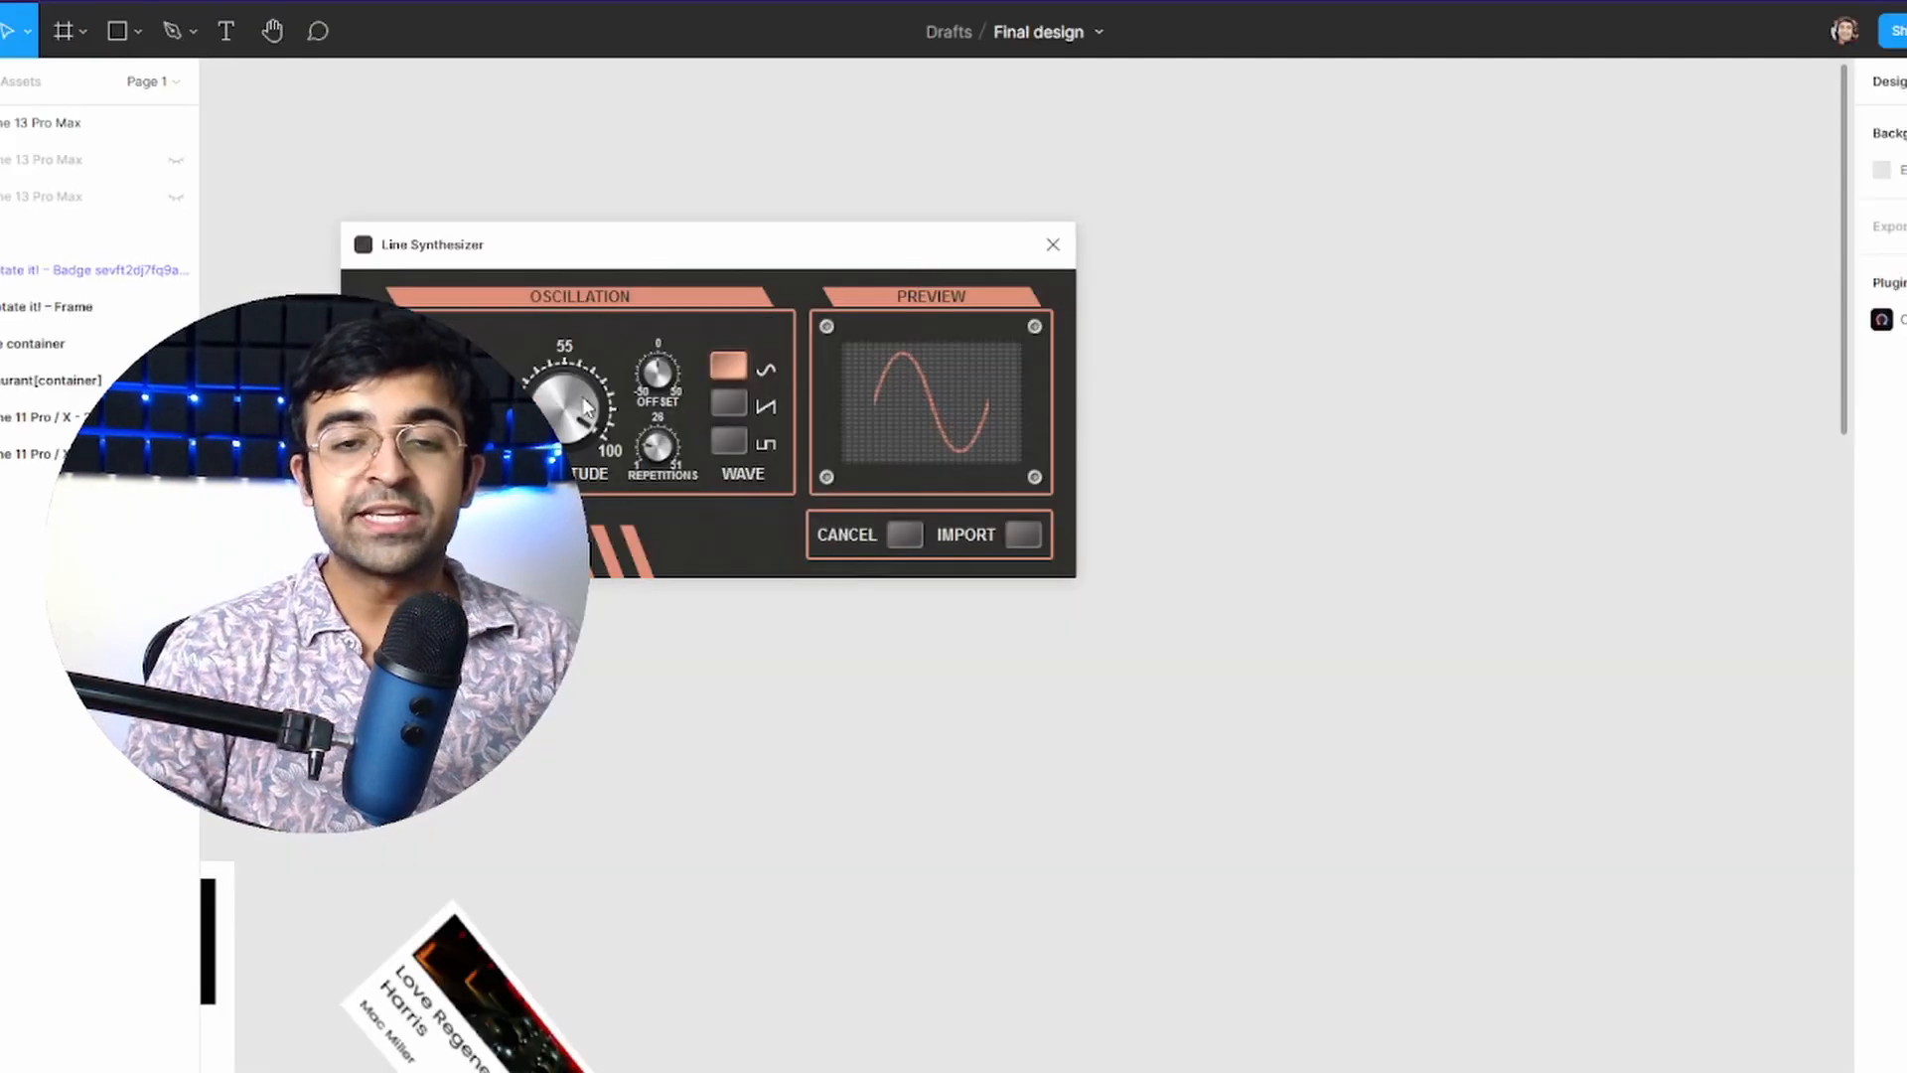
- Shape a wide, shallow sine wave in Line Synthesizer by adjusting its amplitude and wavelength, and import it onto the canvas
left_click_drag(596, 422, 599, 437)
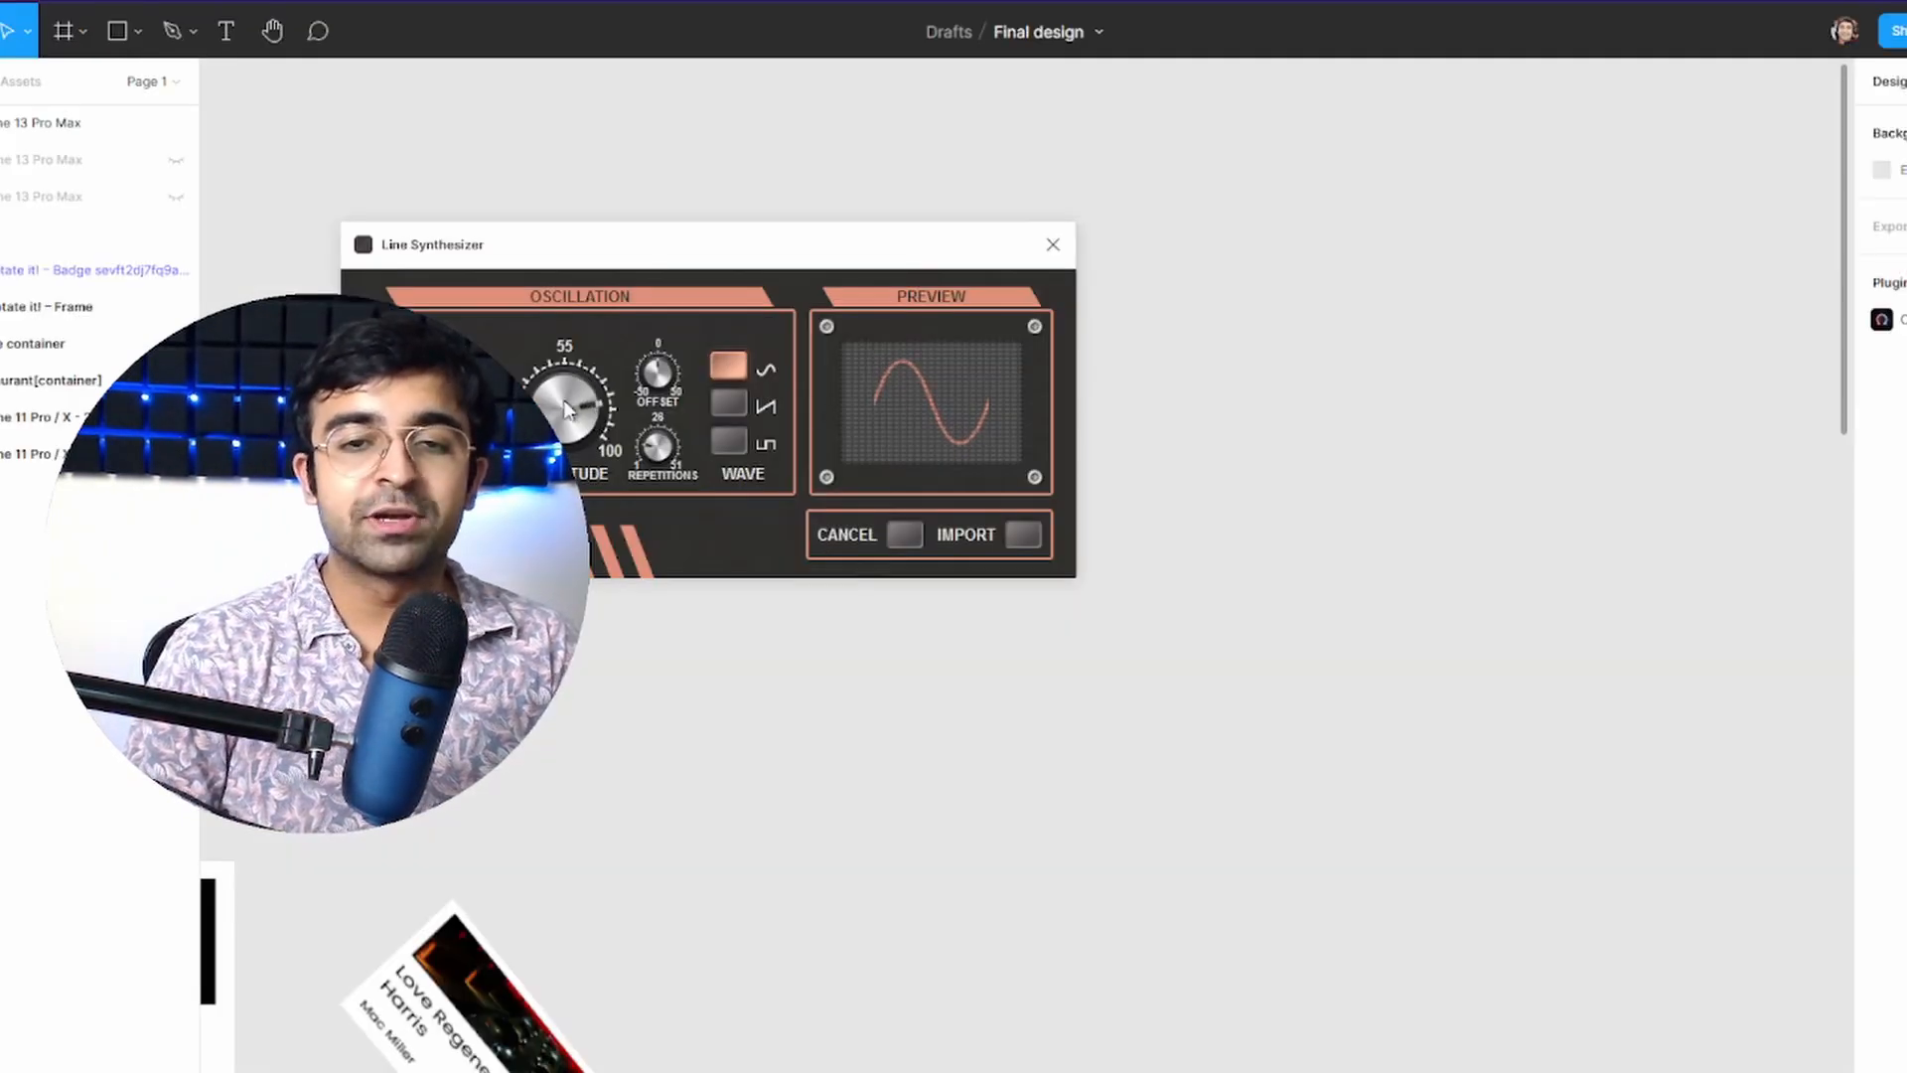
left_click_drag(437, 422, 457, 413)
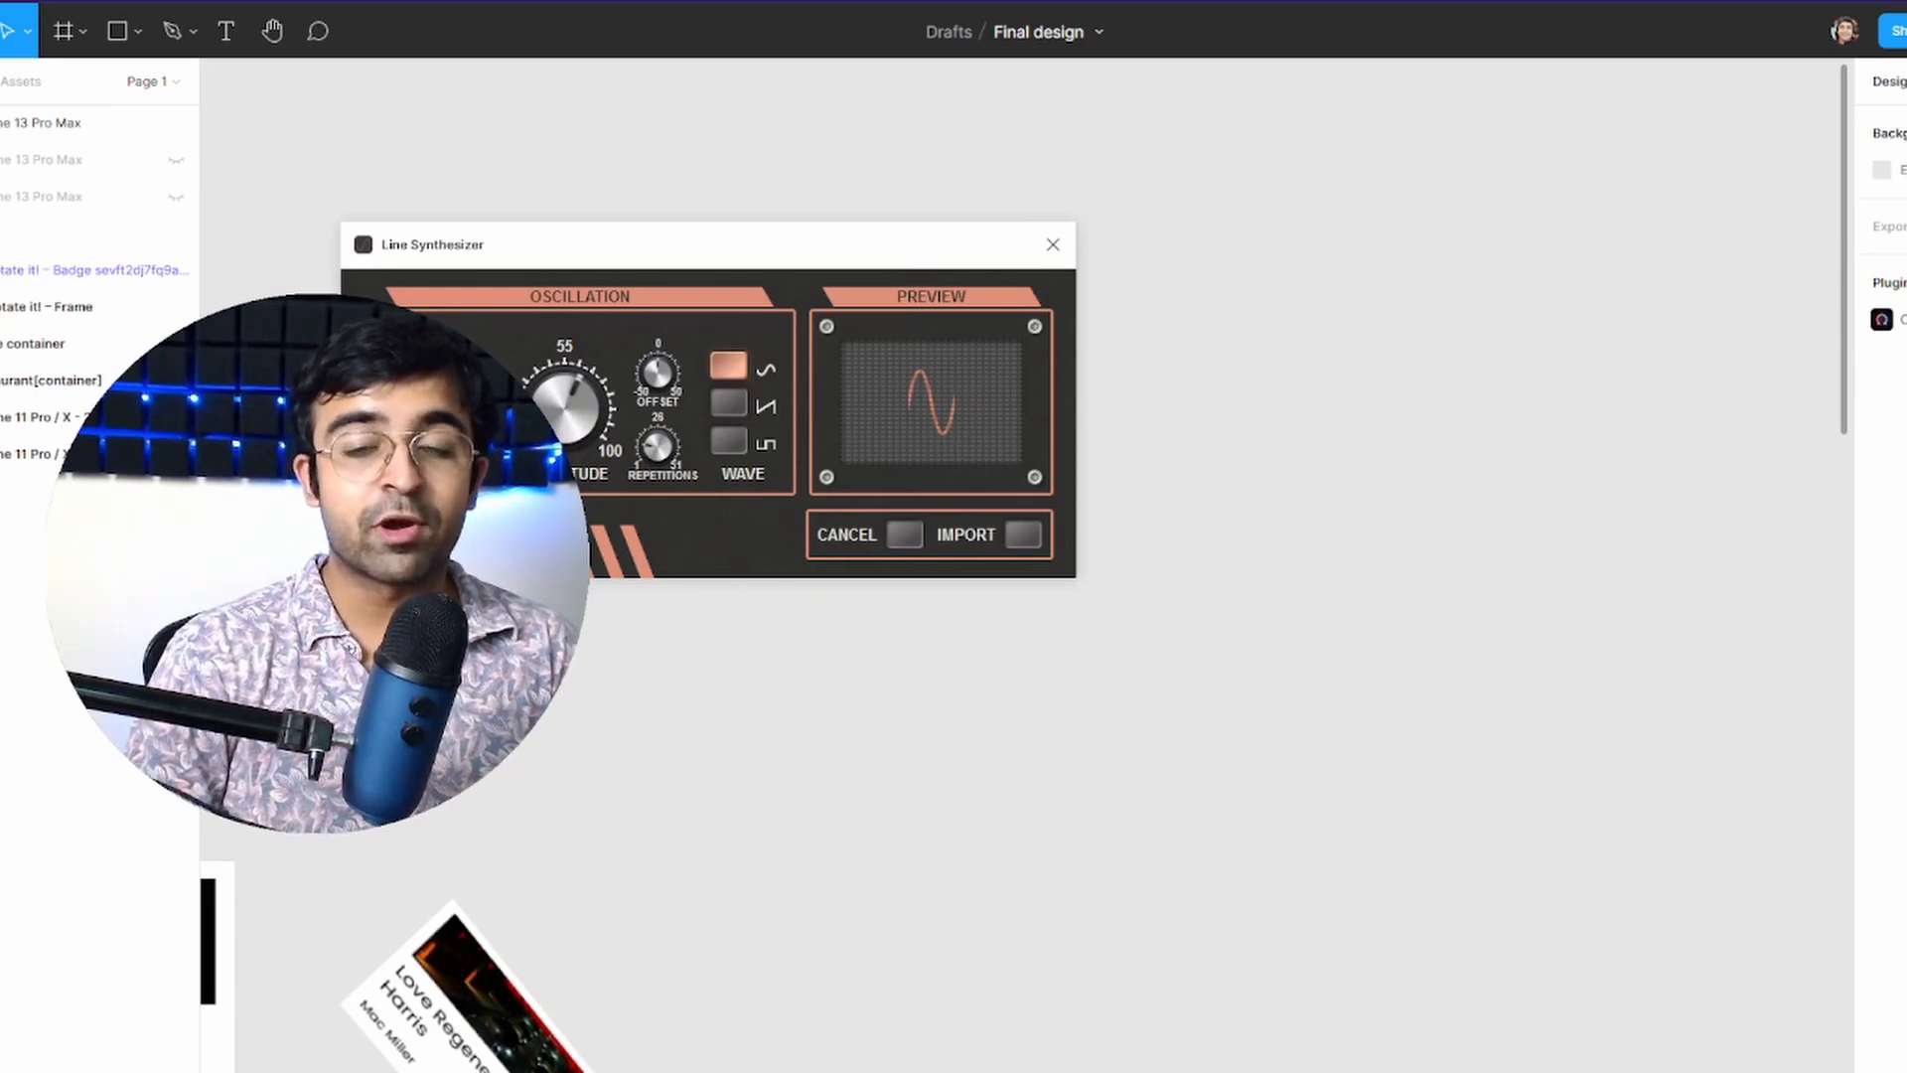
left_click_drag(457, 412, 427, 422)
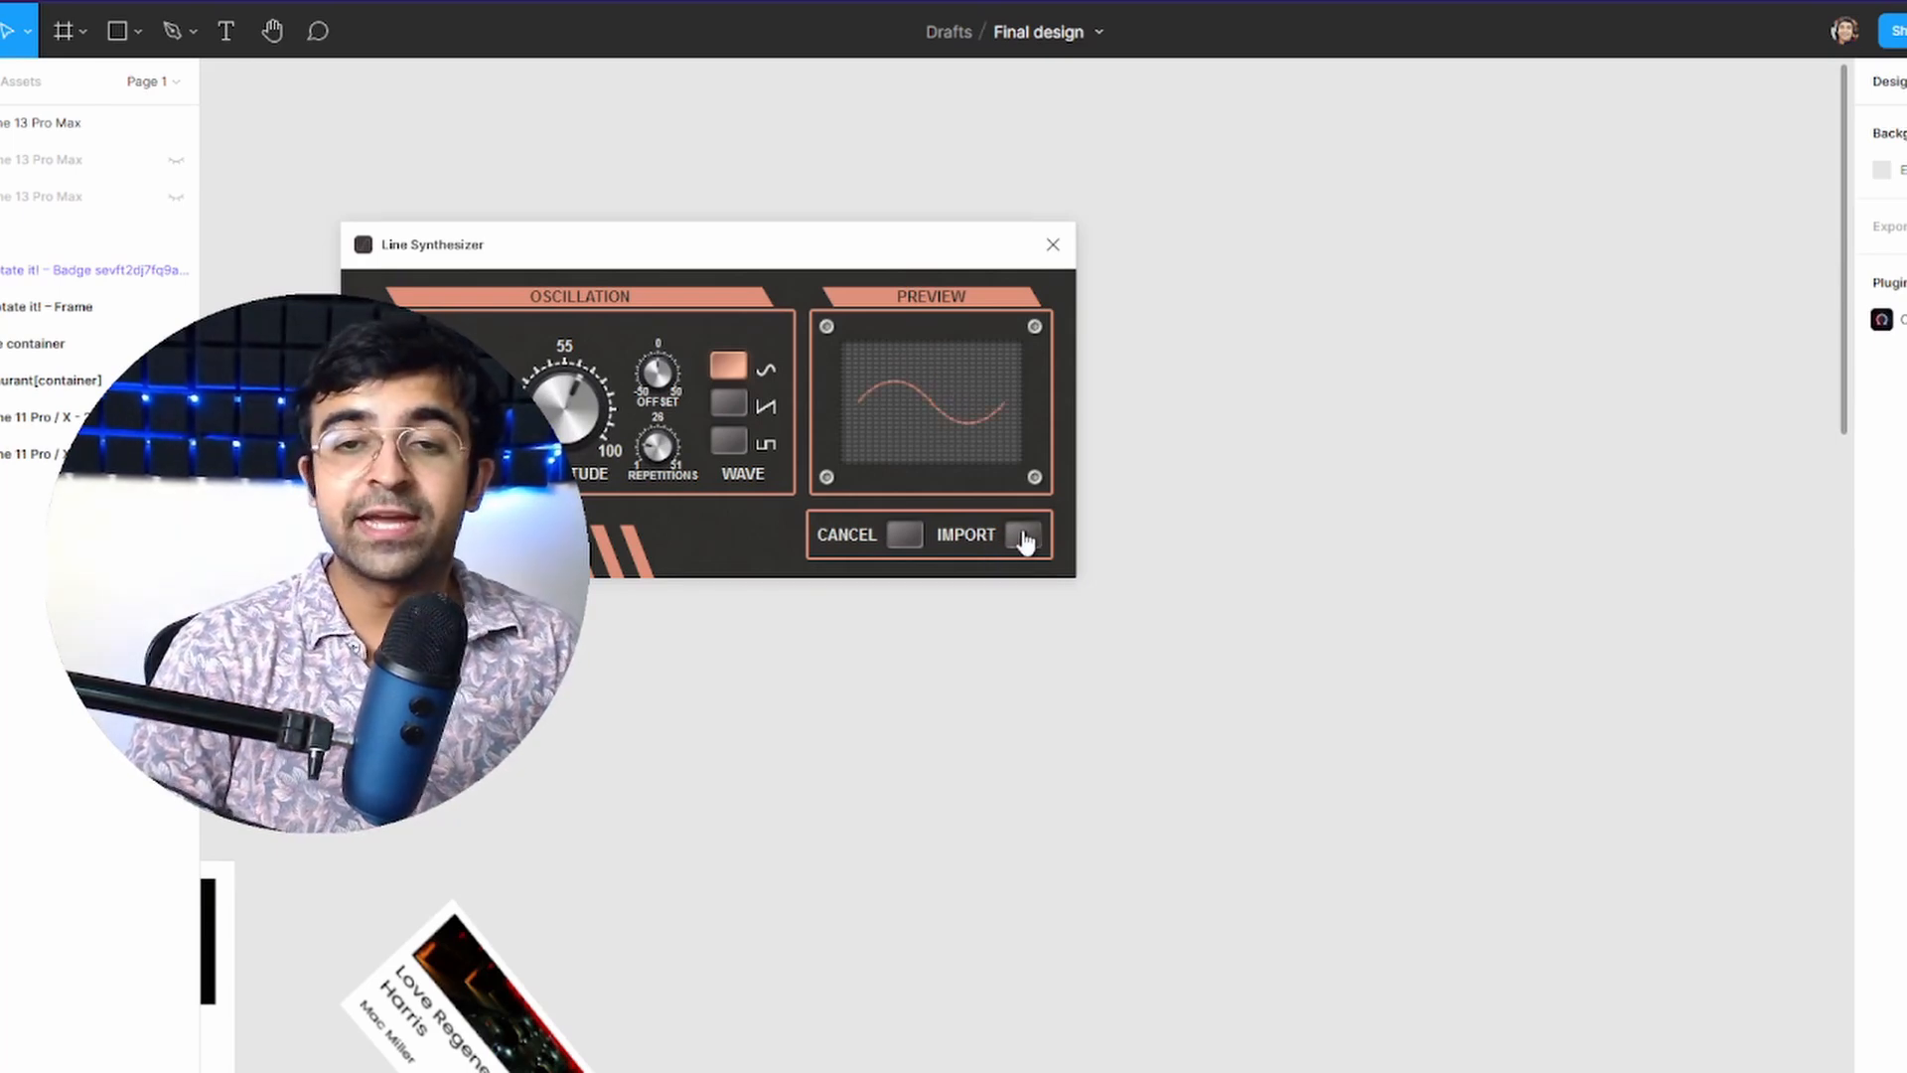
left_click(1023, 536)
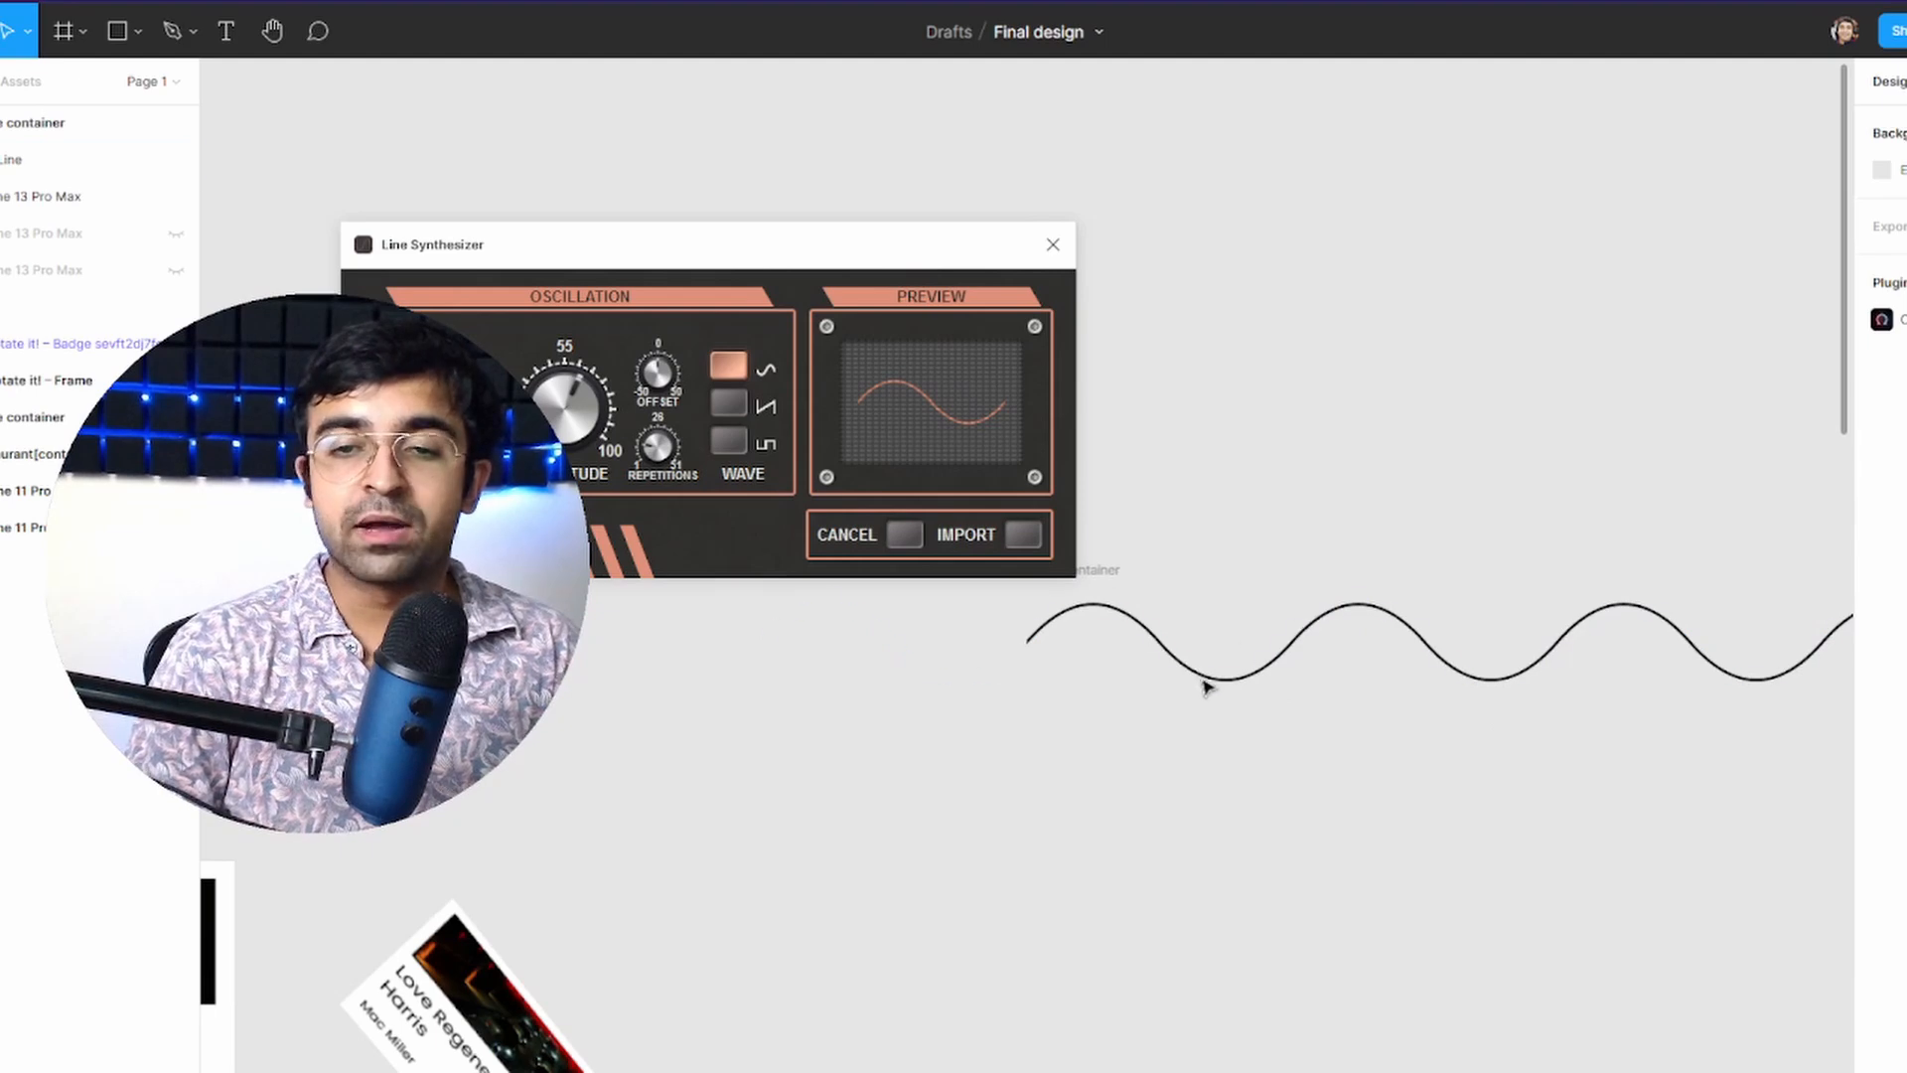